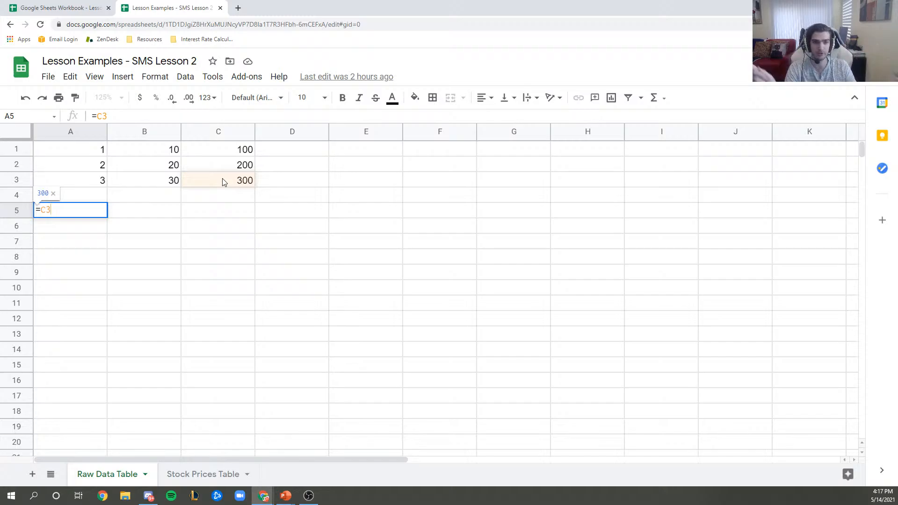
- Correct A5's cell references to =C3-A3 and commit it so it shows 297
{"action": "key", "text": "BackSpace"}
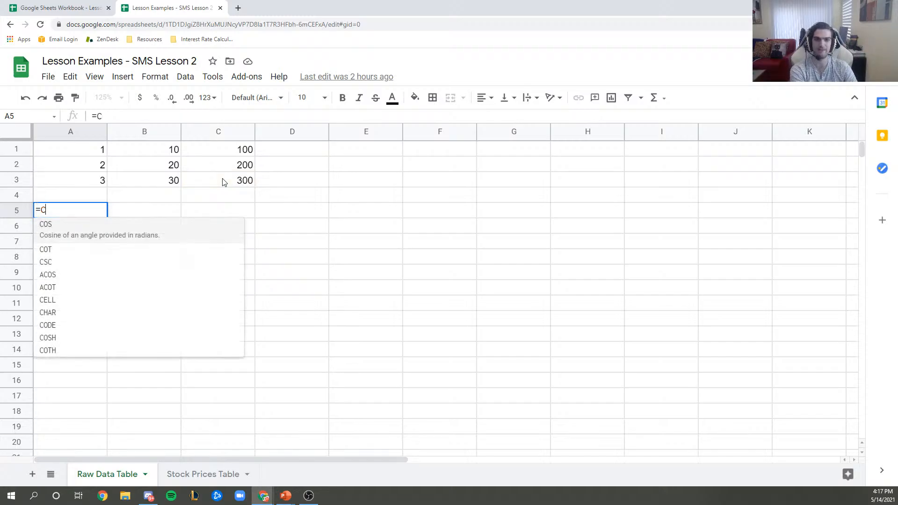
{"action": "type", "text": "5"}
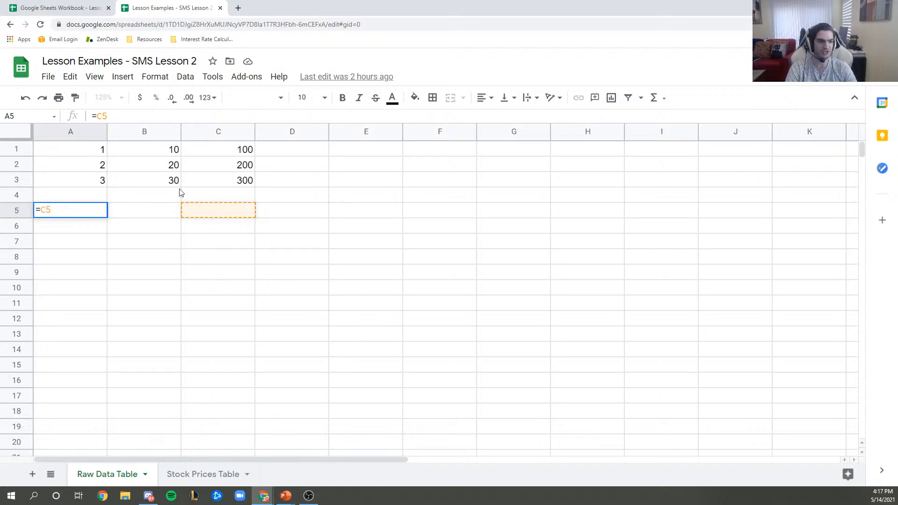
{"action": "key", "text": "BackSpace"}
{"action": "key", "text": "BackSpace"}
{"action": "type", "text": "C2"}
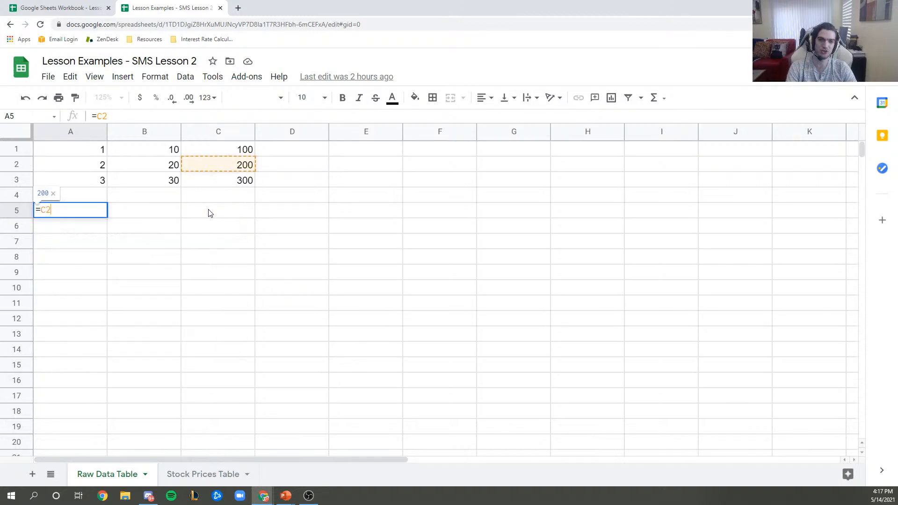
{"action": "key", "text": "BackSpace"}
{"action": "type", "text": "3"}
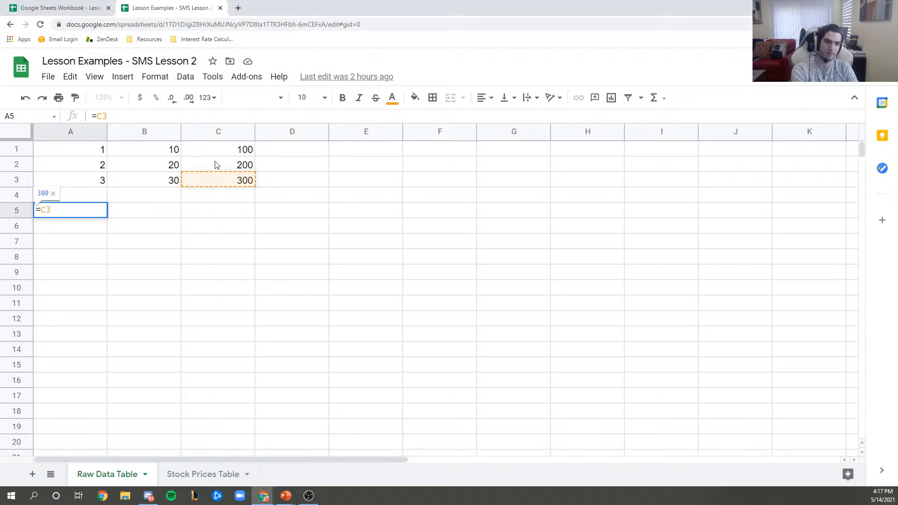
{"action": "type", "text": "-"}
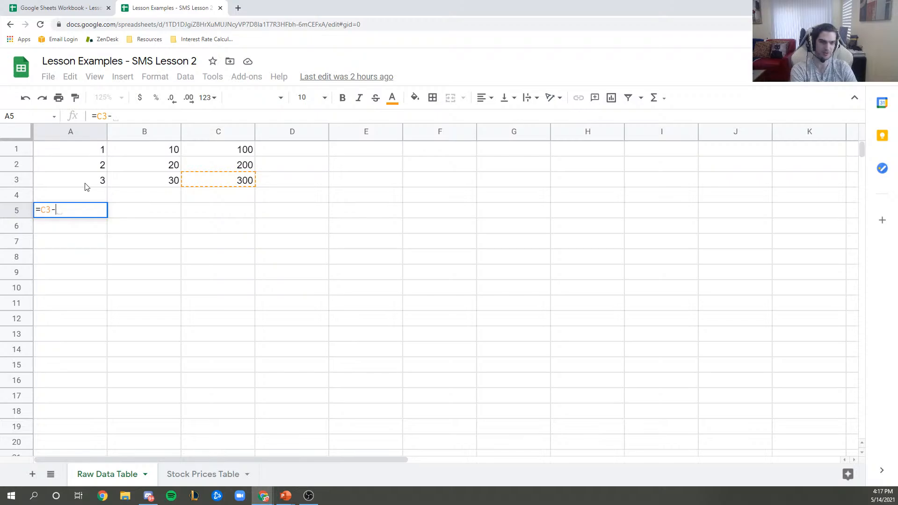
{"action": "type", "text": "A3"}
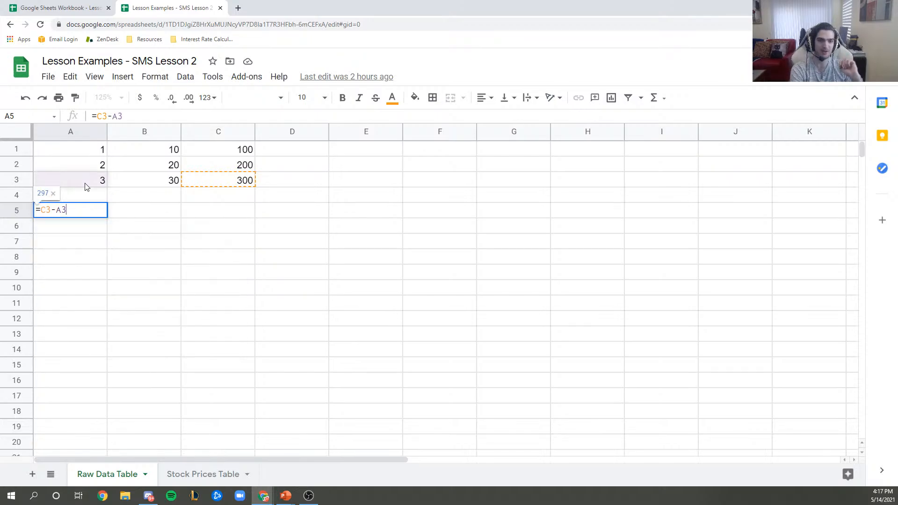
{"action": "double_click", "coordinate": [57, 209]}
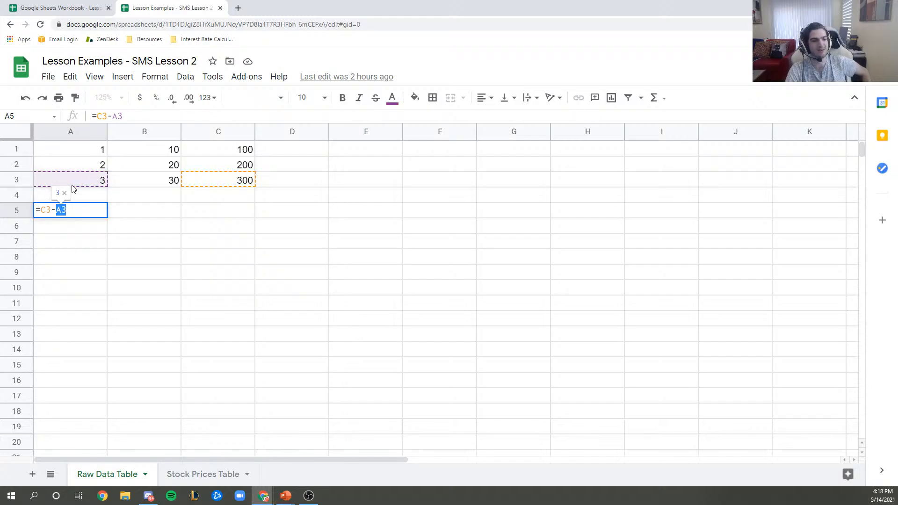
{"action": "left_click", "coordinate": [83, 209]}
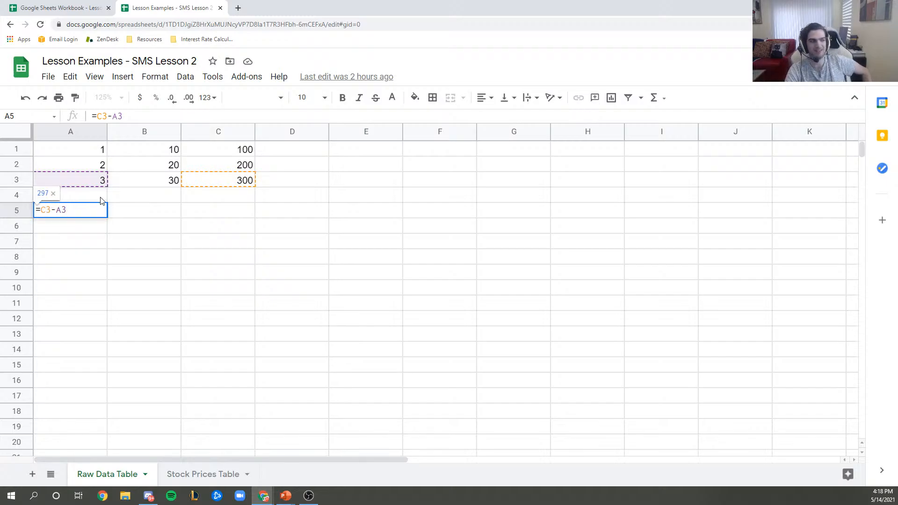
{"action": "left_click", "coordinate": [86, 213]}
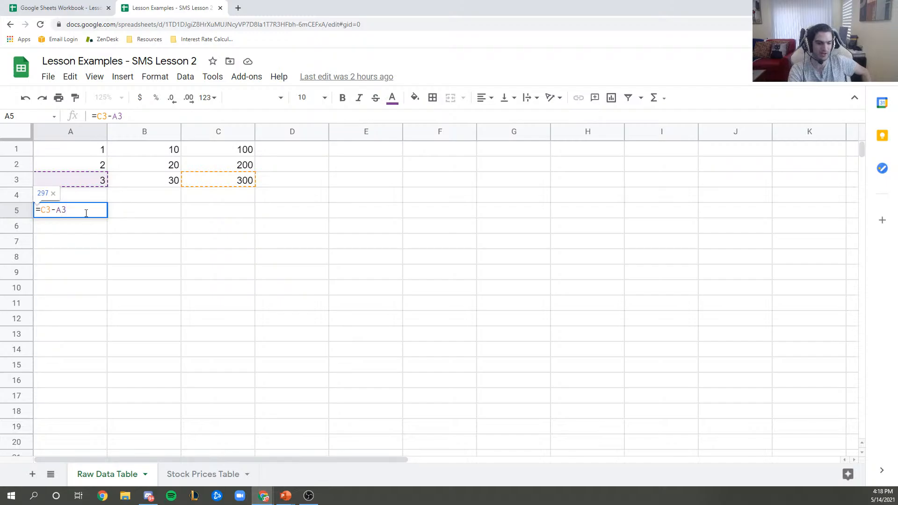
{"action": "key", "text": "Tab"}
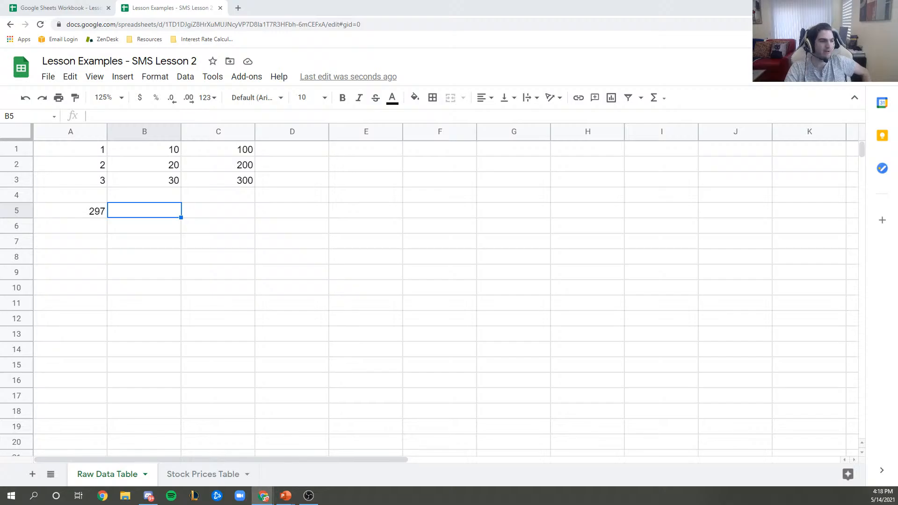
- In the slideshow, advance to the Two Ways To Reference Cells slide and reveal its introductory points
{"action": "key", "text": "alt+Tab"}
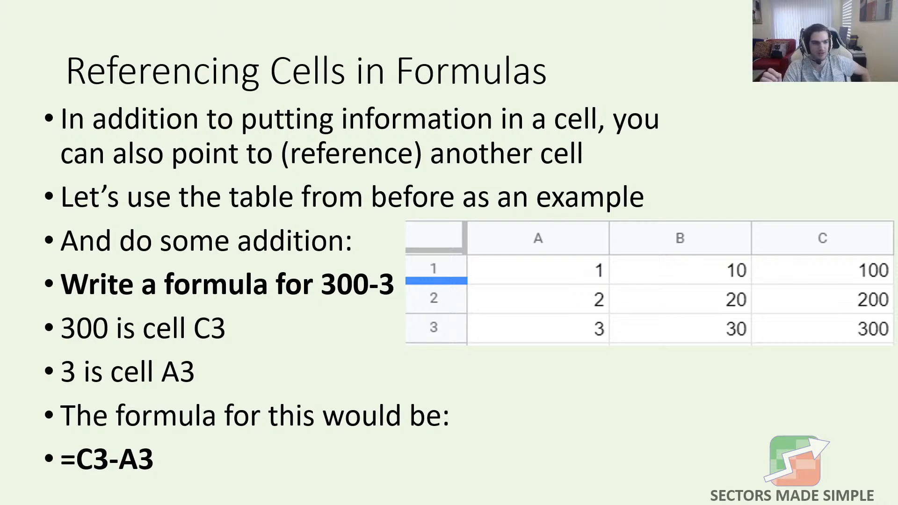
{"action": "key", "text": "Right"}
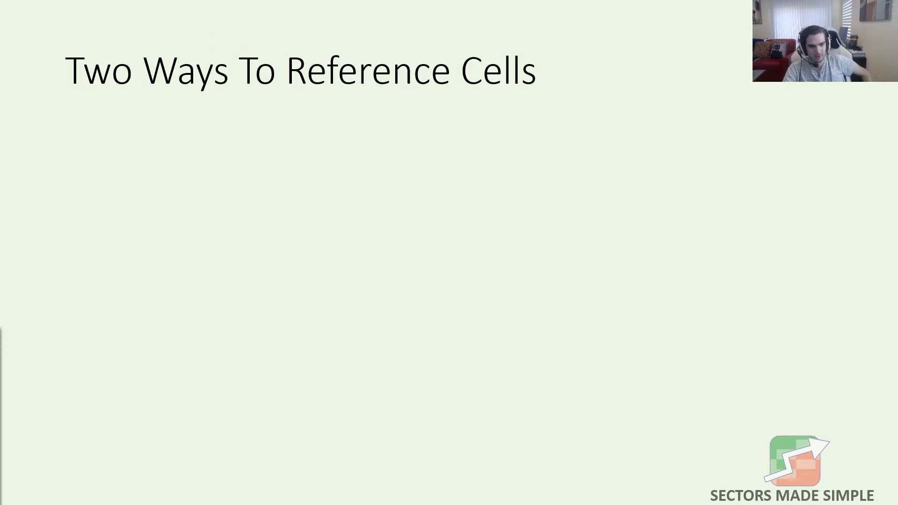
{"action": "key", "text": "Right"}
{"action": "key", "text": "Right"}
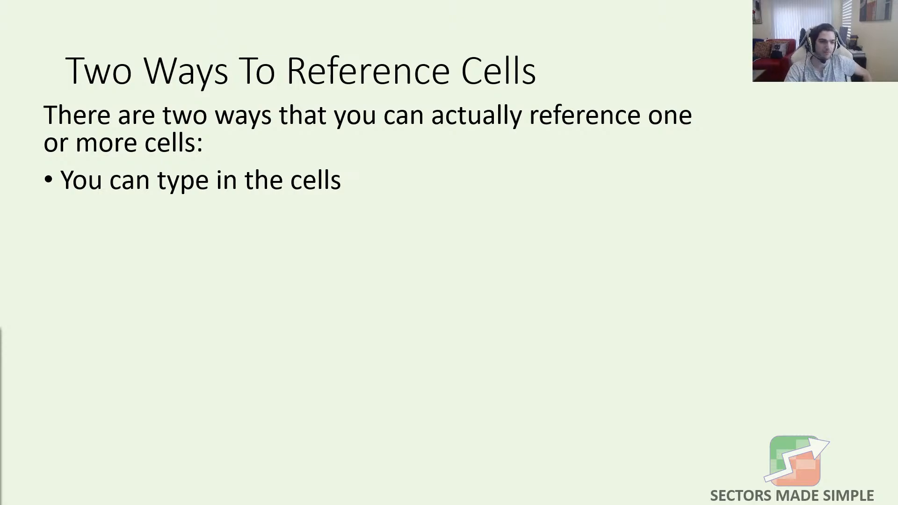
{"action": "key", "text": "Right"}
{"action": "key", "text": "Right"}
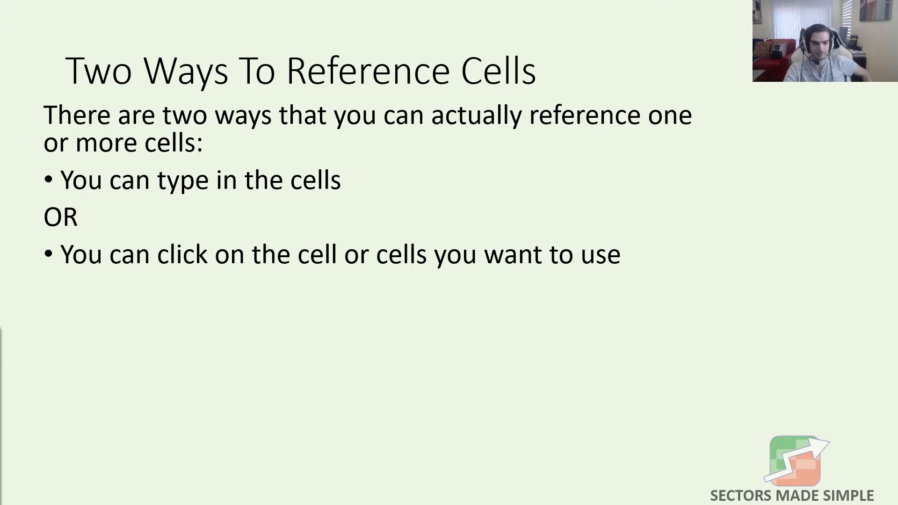
{"action": "key", "text": "Right"}
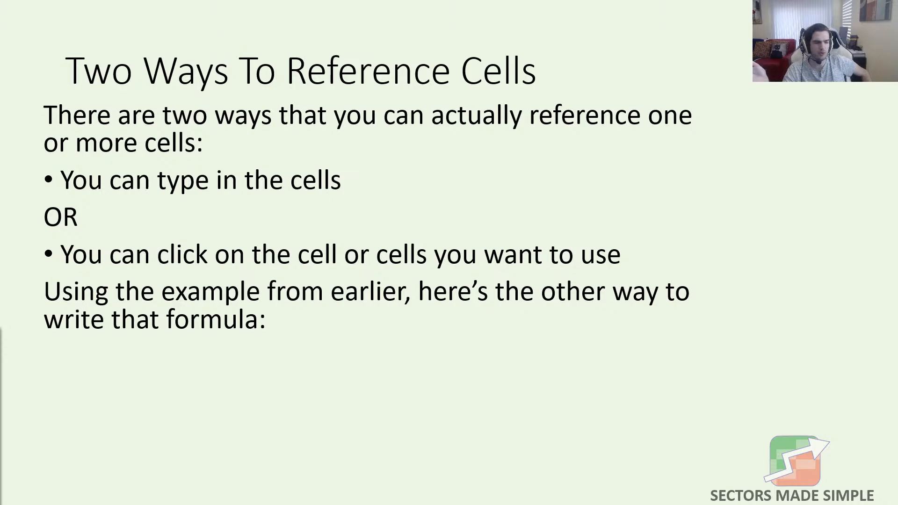
- Reveal the click-method steps (=, C3, –, A3), then return to the Lesson Examples spreadsheet
{"action": "key", "text": "Right"}
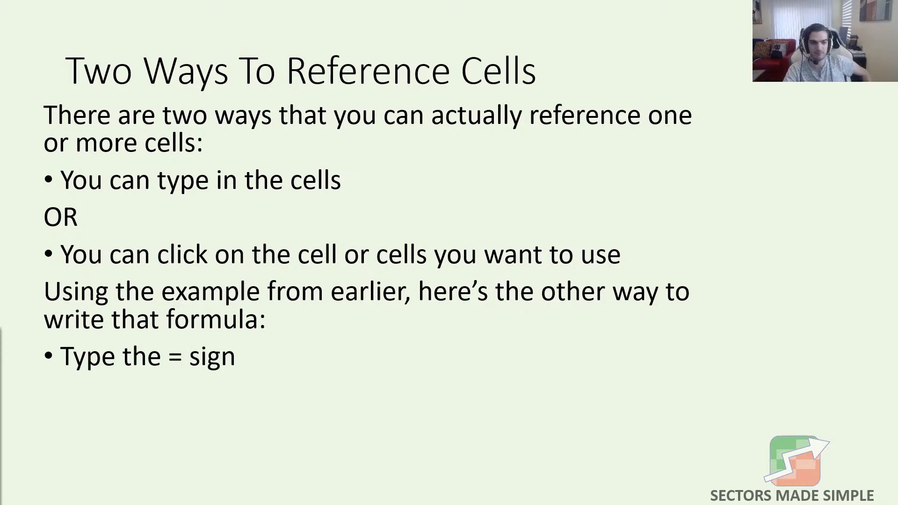
{"action": "key", "text": "Right"}
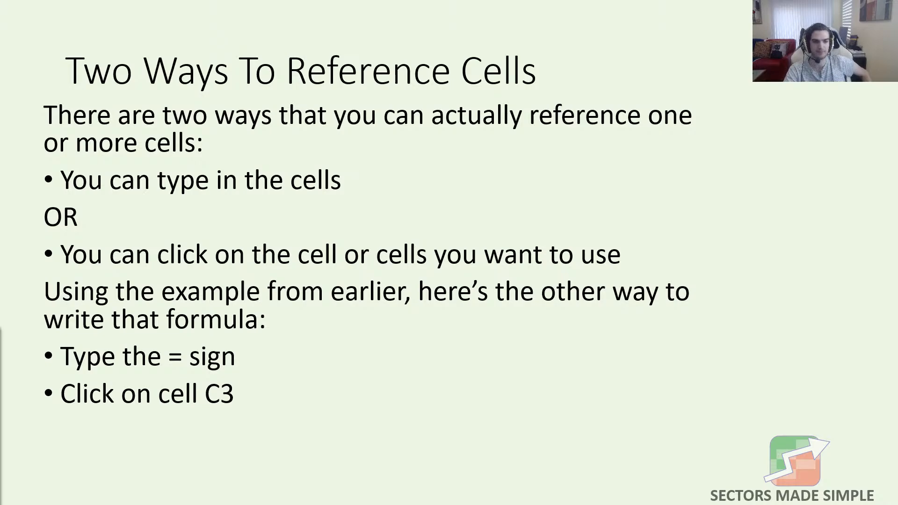
{"action": "key", "text": "Right"}
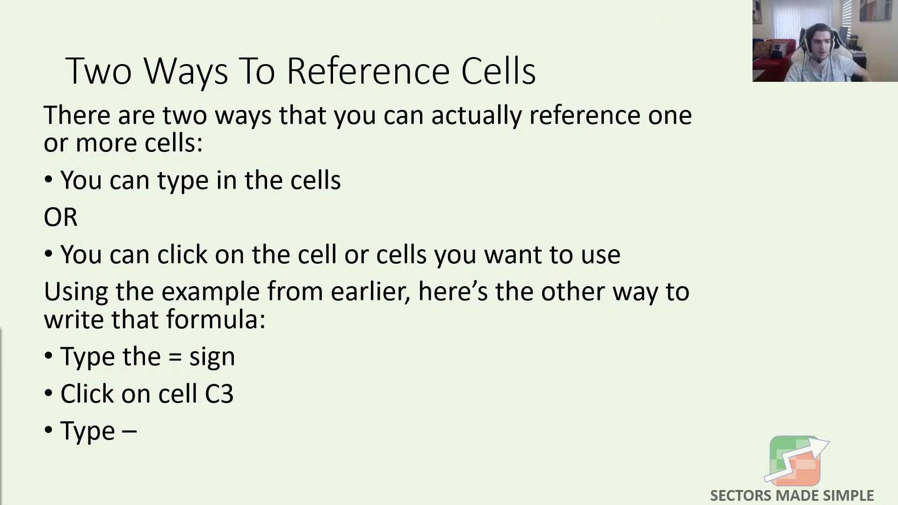
{"action": "key", "text": "Right"}
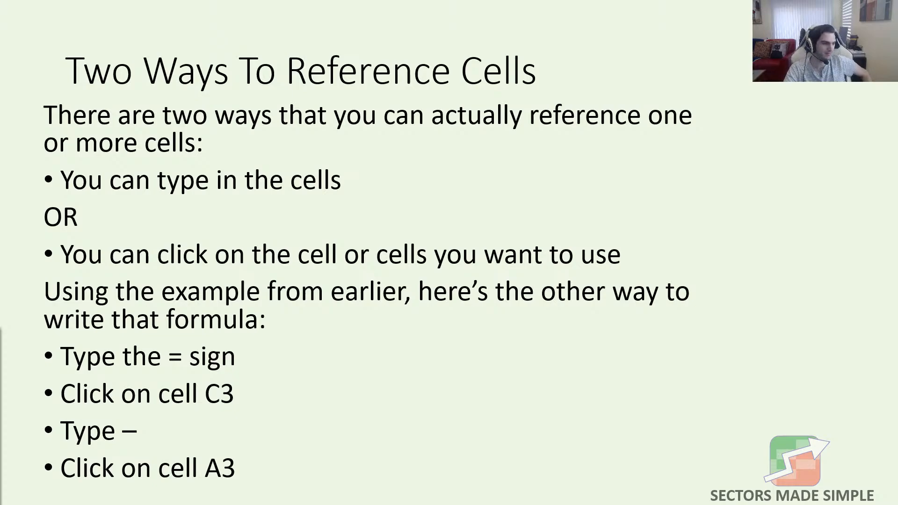
{"action": "key", "text": "alt+Tab"}
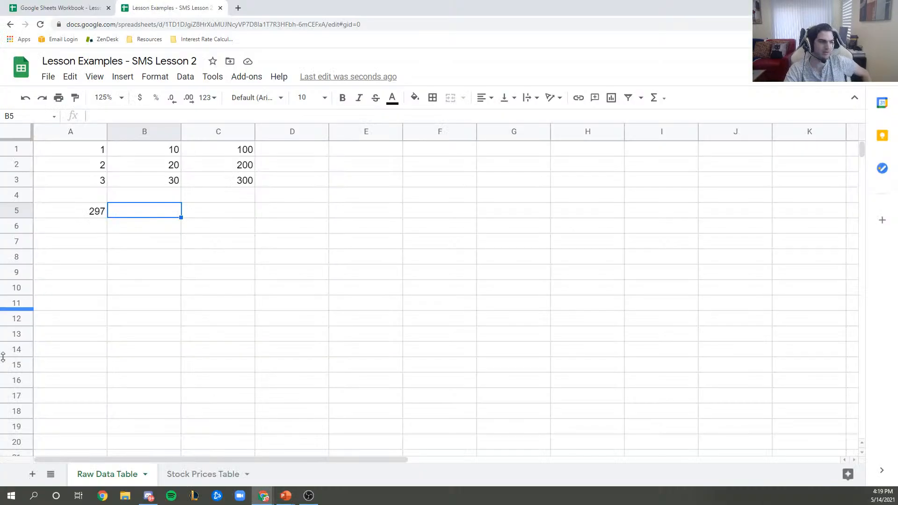
- Clear A5 and rebuild it as =C3-A3 by clicking the cells, giving 297
{"action": "left_click", "coordinate": [71, 215]}
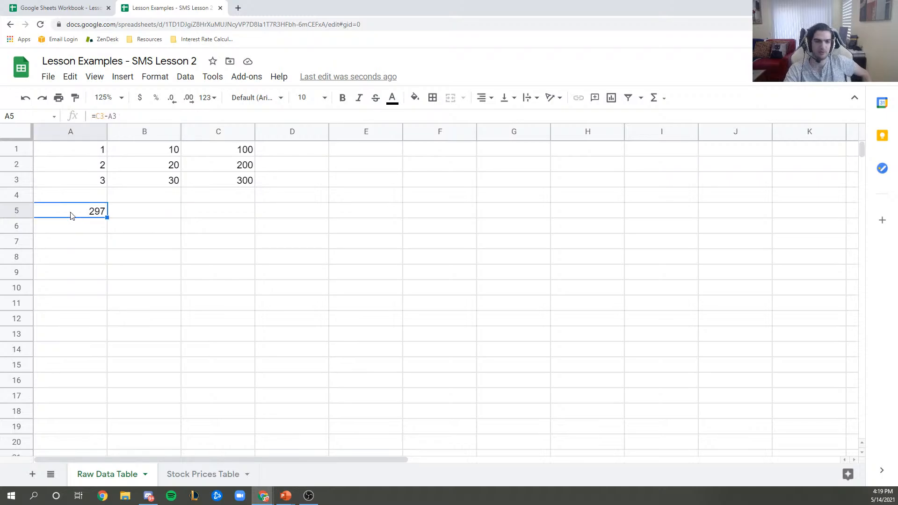
{"action": "key", "text": "Delete"}
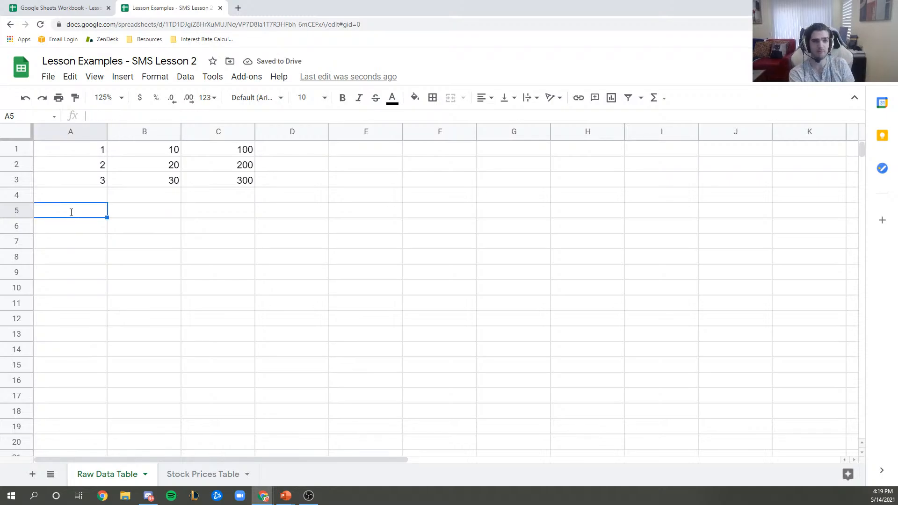
{"action": "type", "text": "="}
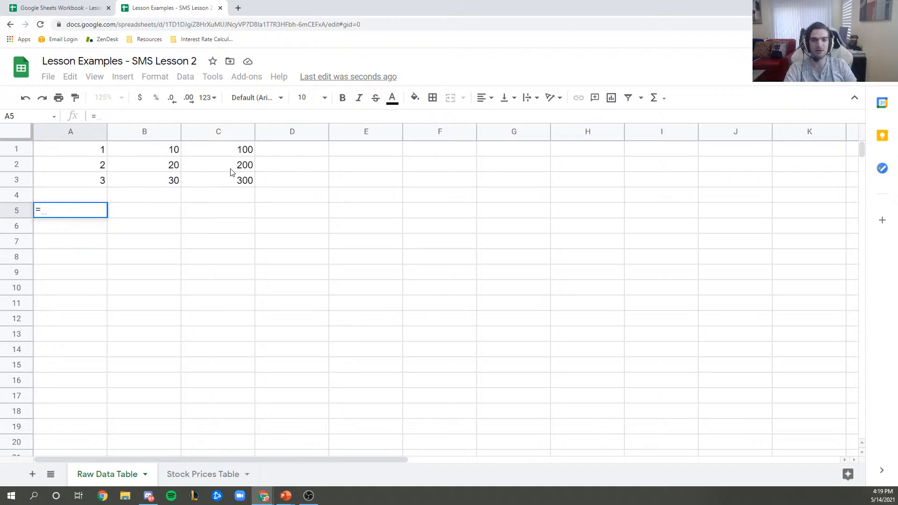
{"action": "left_click", "coordinate": [238, 184]}
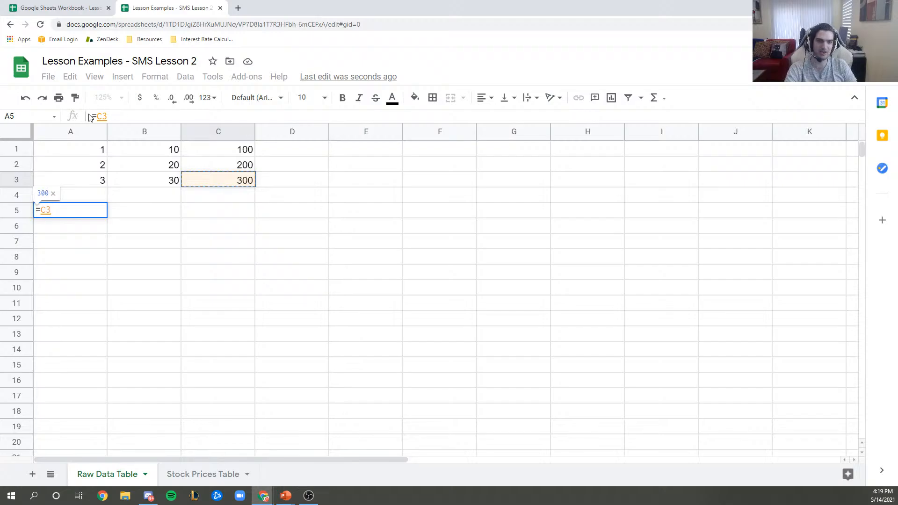
{"action": "left_click", "coordinate": [124, 113]}
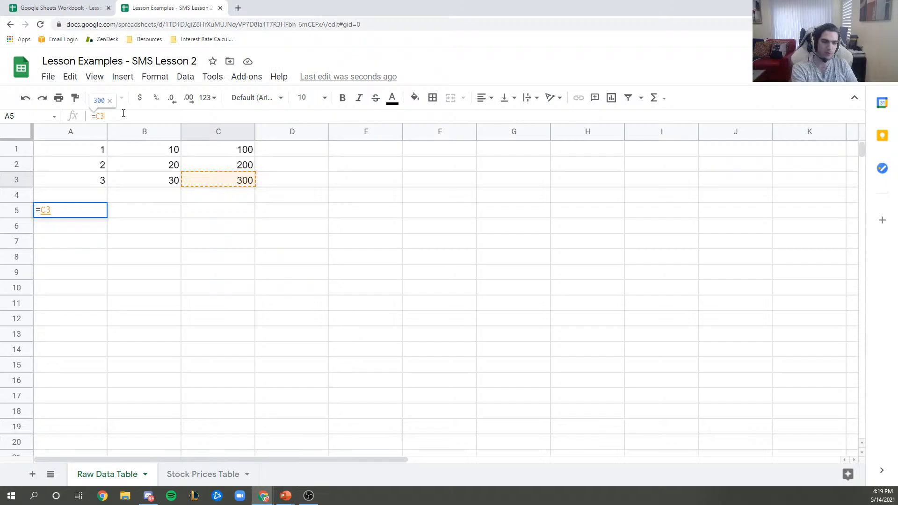
{"action": "type", "text": "-"}
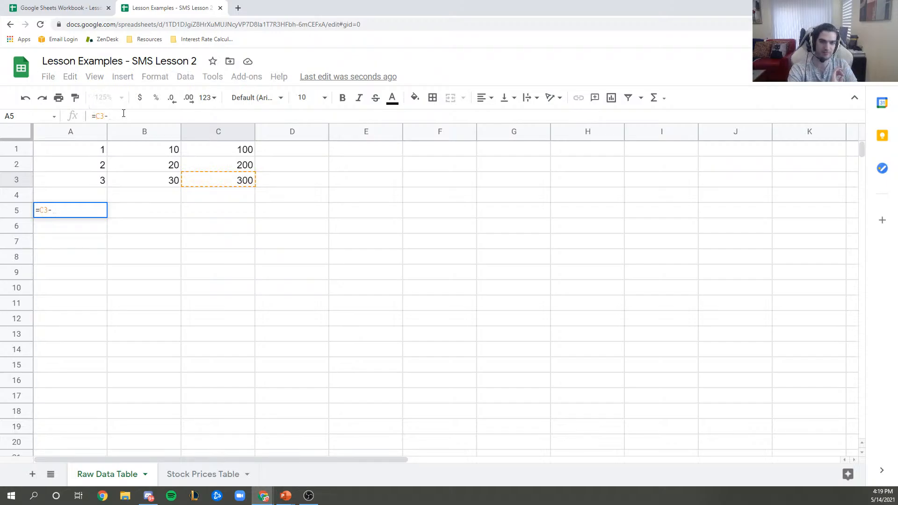
{"action": "left_click", "coordinate": [88, 184]}
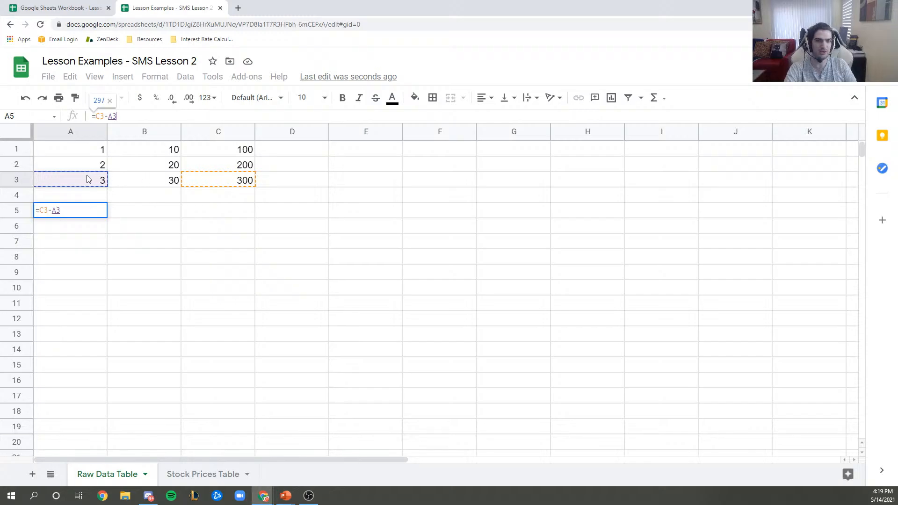
{"action": "key", "text": "Return"}
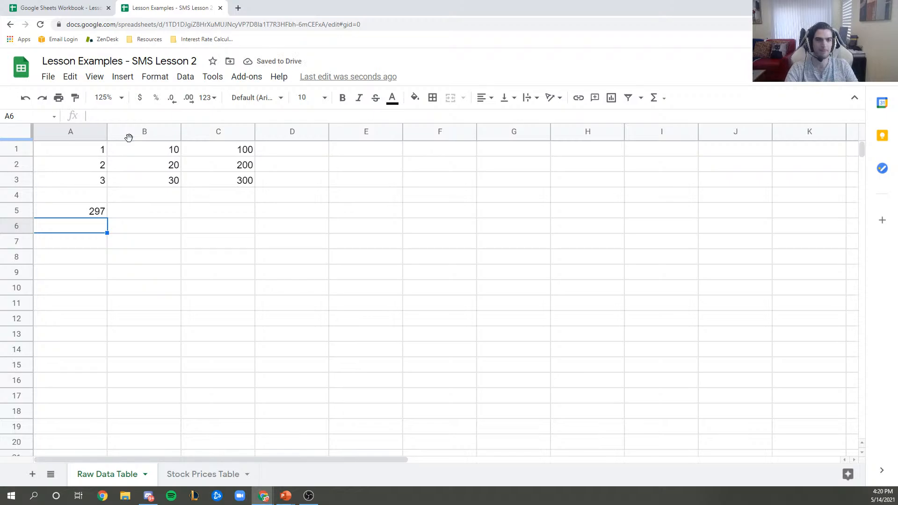
- Check A5's formula, then start a new formula with = in A6
{"action": "left_click", "coordinate": [98, 214]}
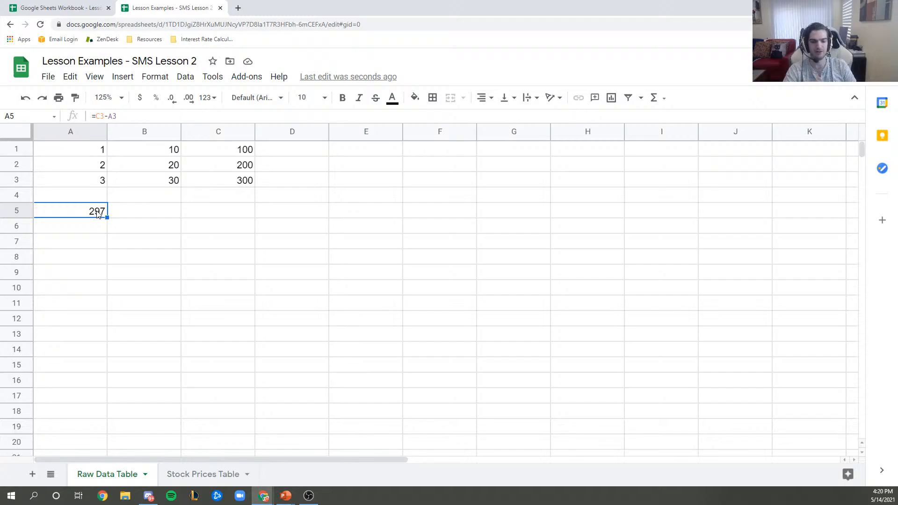
{"action": "key", "text": "Down"}
{"action": "type", "text": "="}
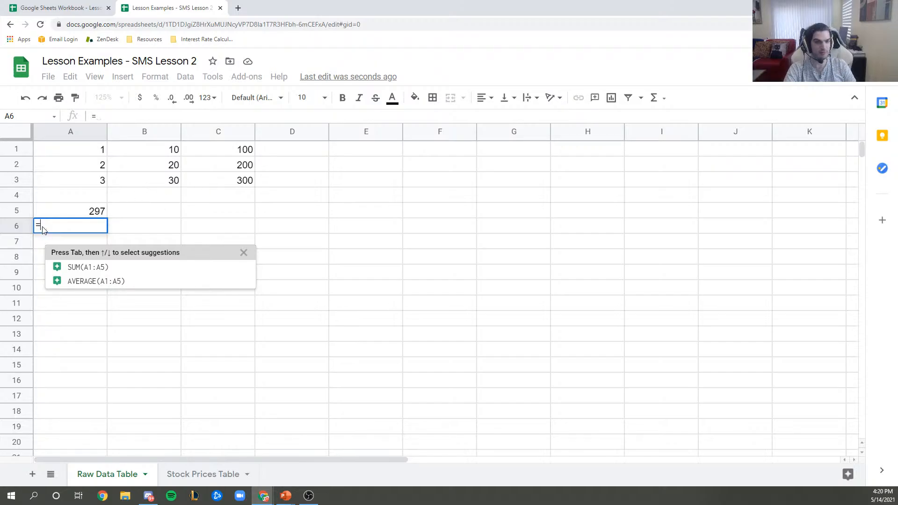
- Finish A6 as =C3 so it shows 300, then return to the slideshow
{"action": "left_click", "coordinate": [247, 183]}
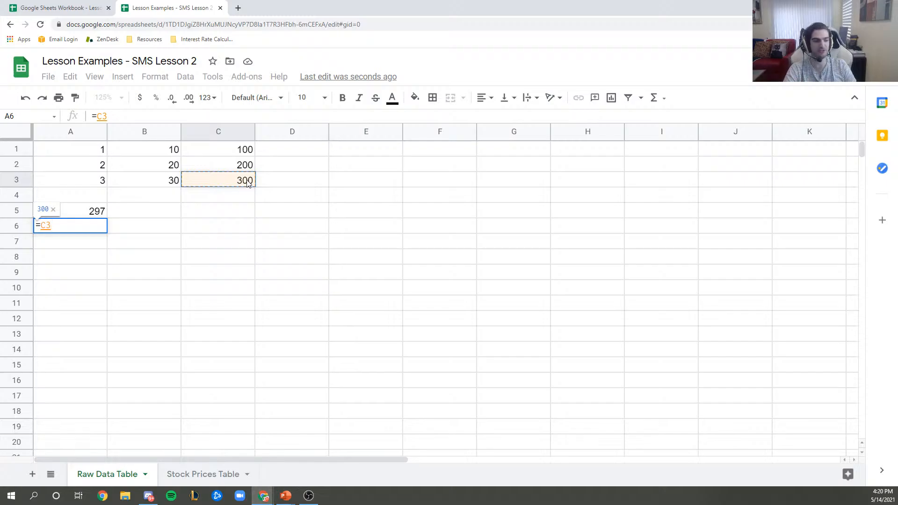
{"action": "key", "text": "Return"}
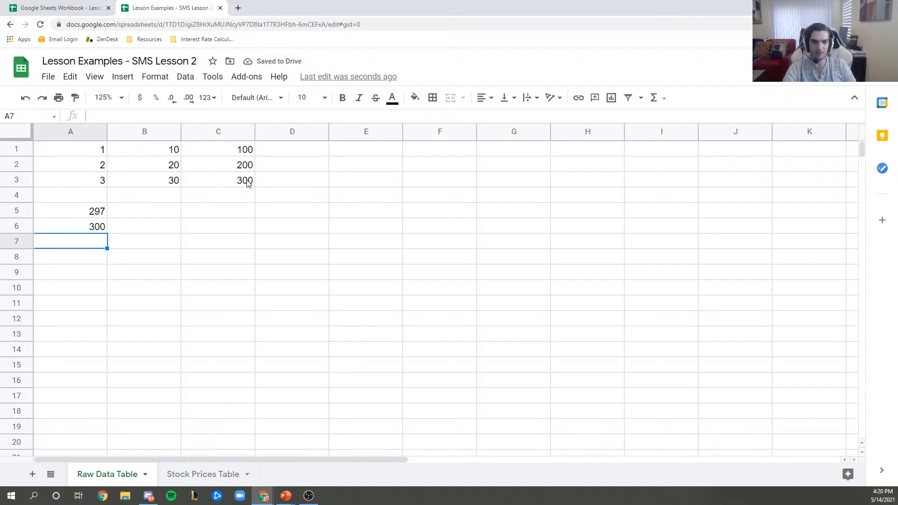
{"action": "left_click", "coordinate": [87, 231]}
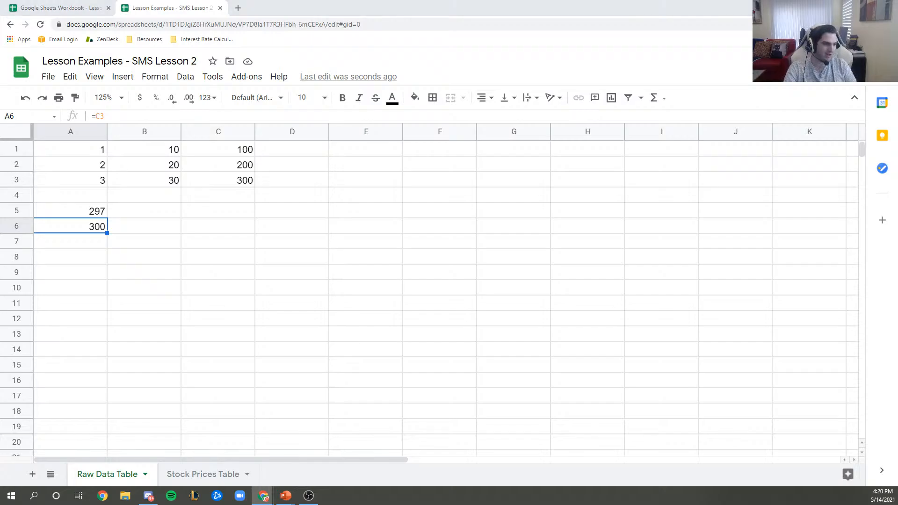
{"action": "key", "text": "alt+Tab"}
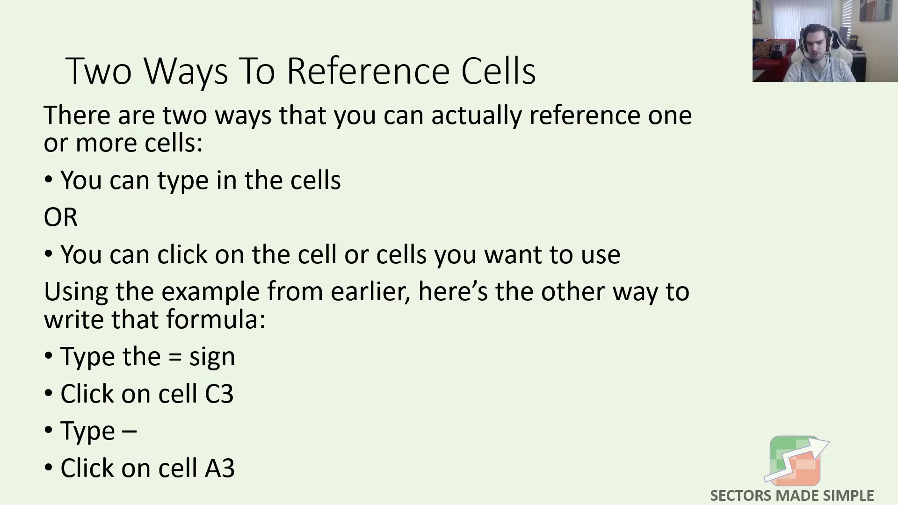
- Show the Using Functions in Spreadsheets slide and its first bullet about functions
{"action": "key", "text": "Right"}
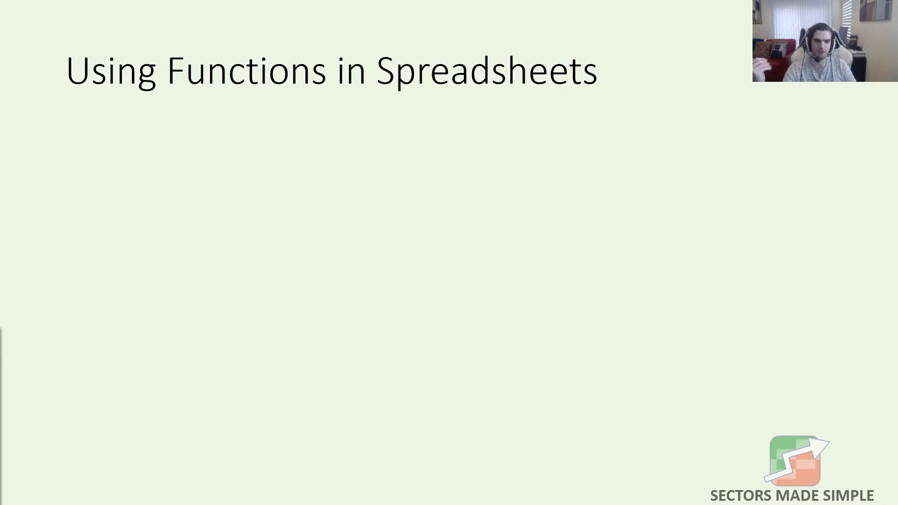
{"action": "key", "text": "Right"}
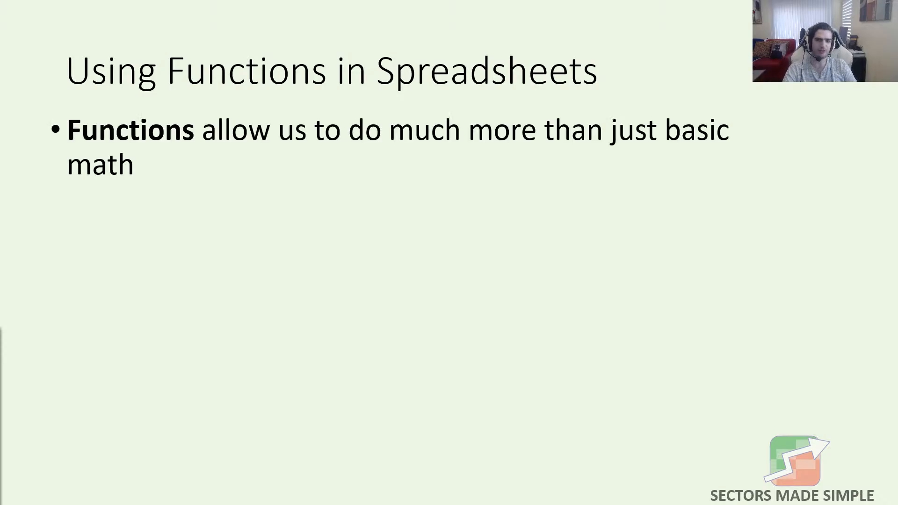
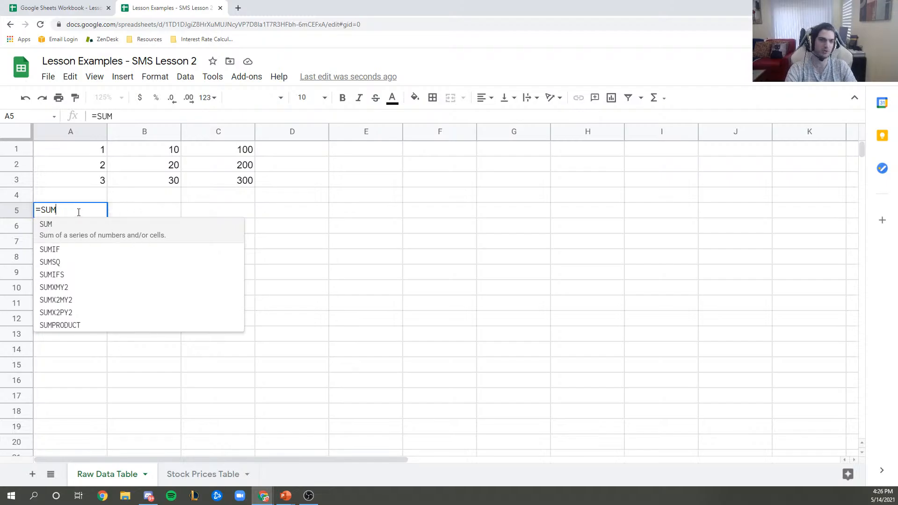
- Complete A5's formula as =SUM(A1,A2,A3) so it displays 6
{"action": "type", "text": "("}
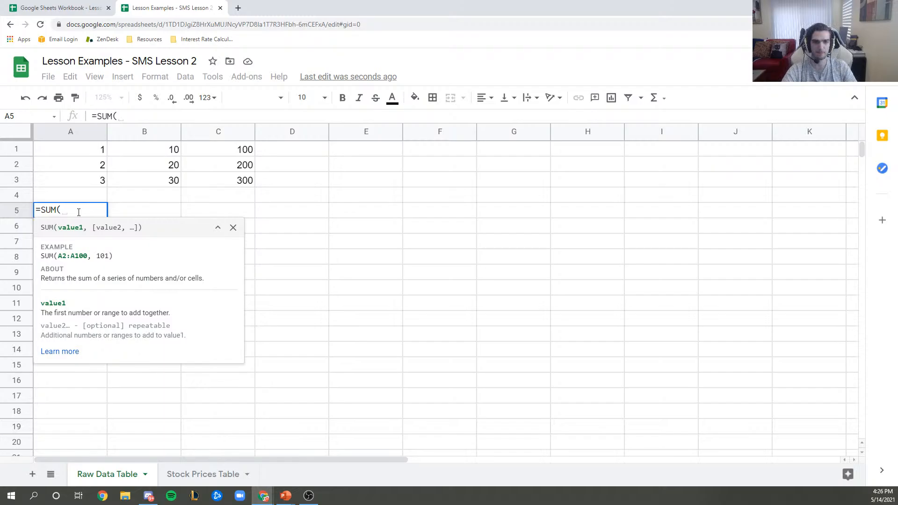
{"action": "left_click", "coordinate": [87, 156]}
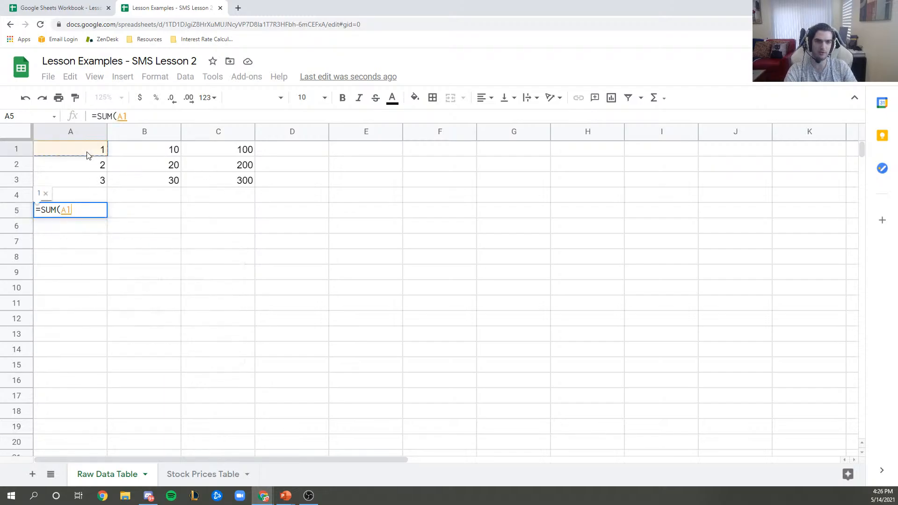
{"action": "type", "text": ","}
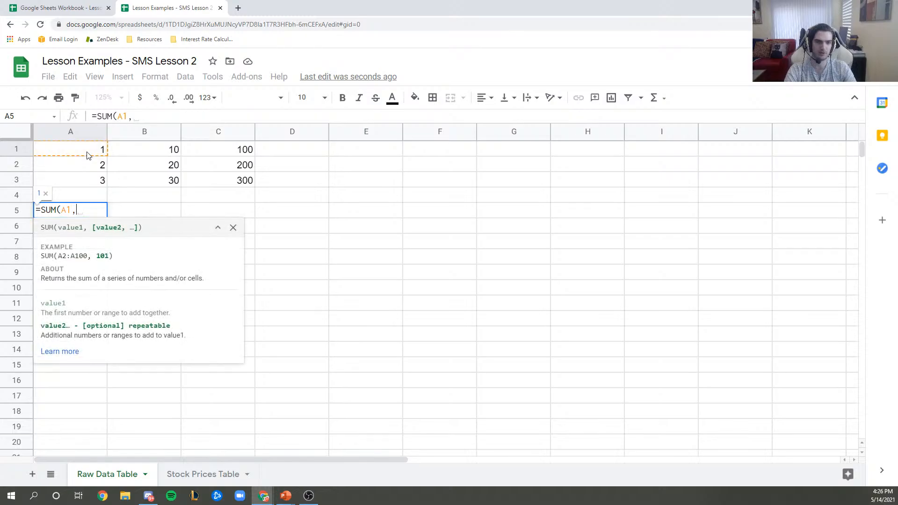
{"action": "left_click", "coordinate": [89, 166]}
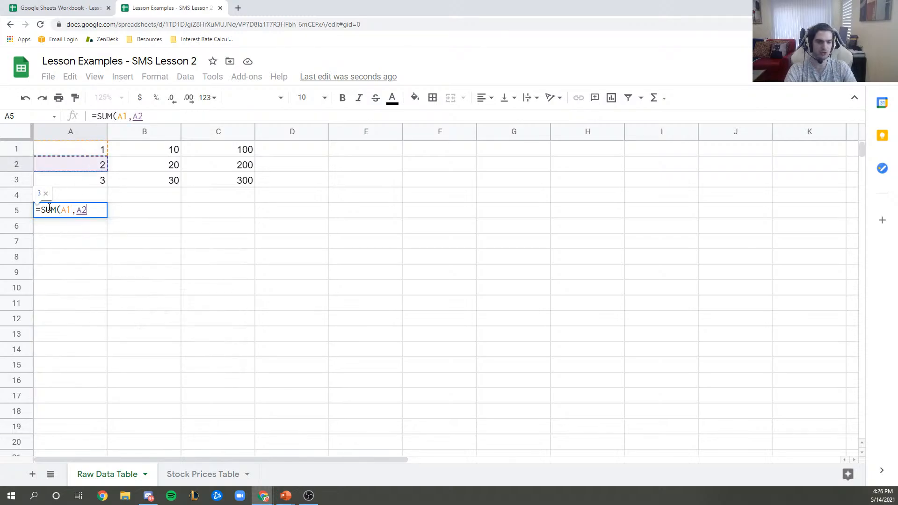
{"action": "type", "text": ","}
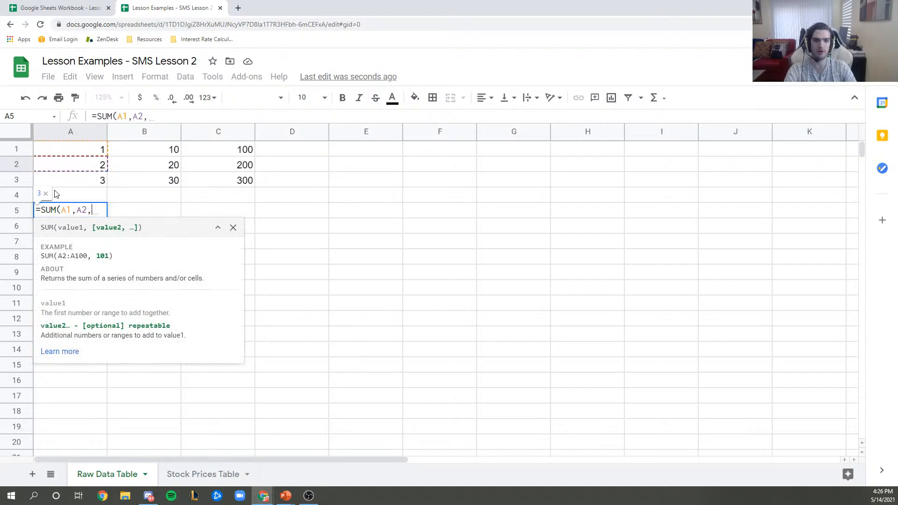
{"action": "left_click", "coordinate": [81, 183]}
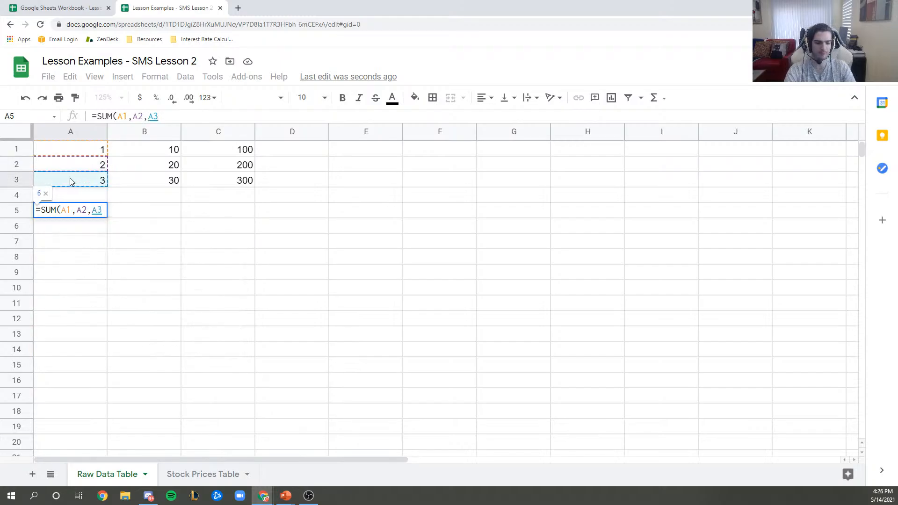
{"action": "type", "text": ")"}
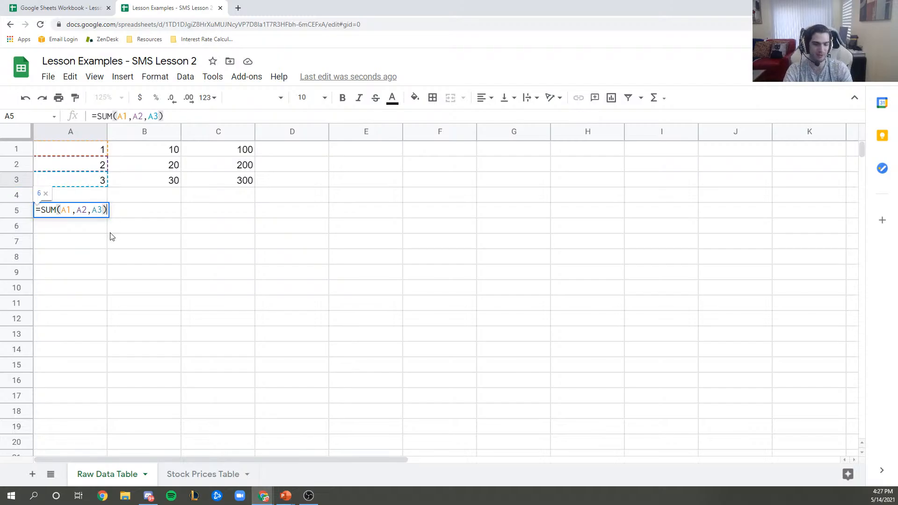
{"action": "key", "text": "Return"}
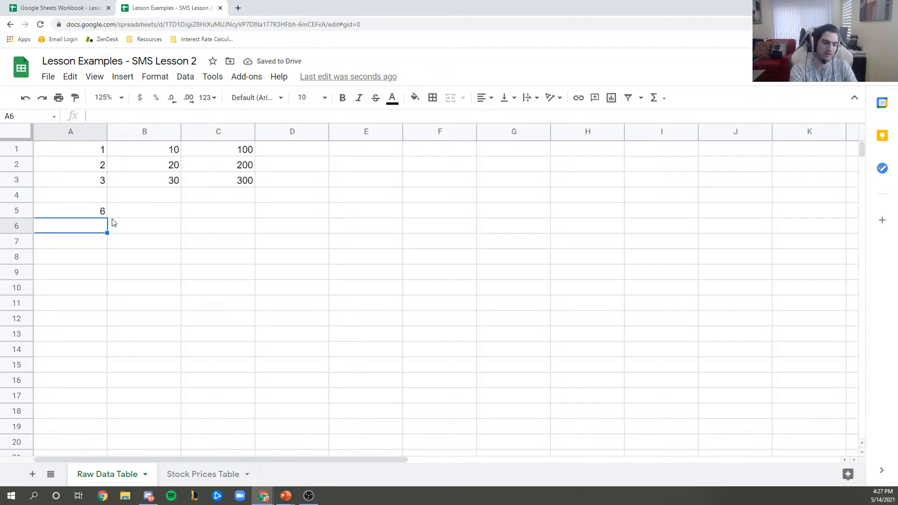
- Enter =A1+A2+A3 in A6 so it also shows 6, matching A5
{"action": "type", "text": "="}
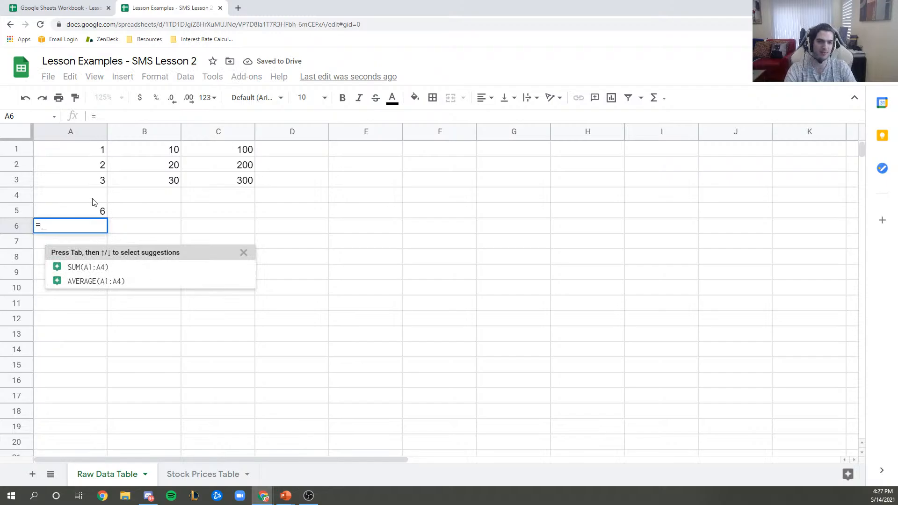
{"action": "left_click", "coordinate": [72, 154]}
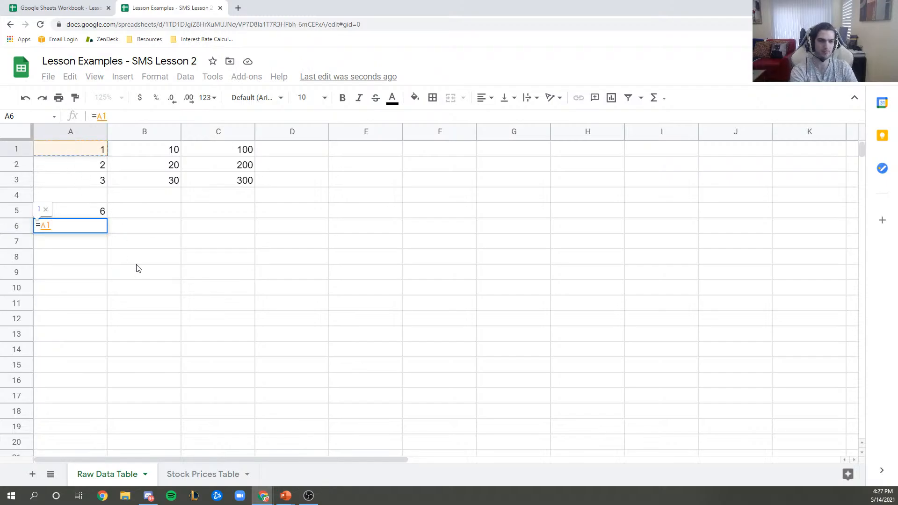
{"action": "type", "text": "+"}
{"action": "left_click", "coordinate": [82, 169]}
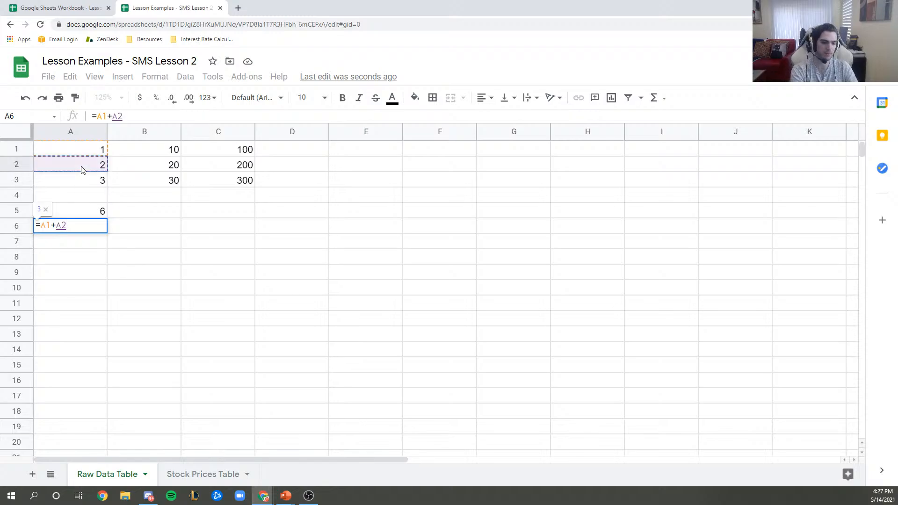
{"action": "type", "text": "+"}
{"action": "left_click", "coordinate": [86, 182]}
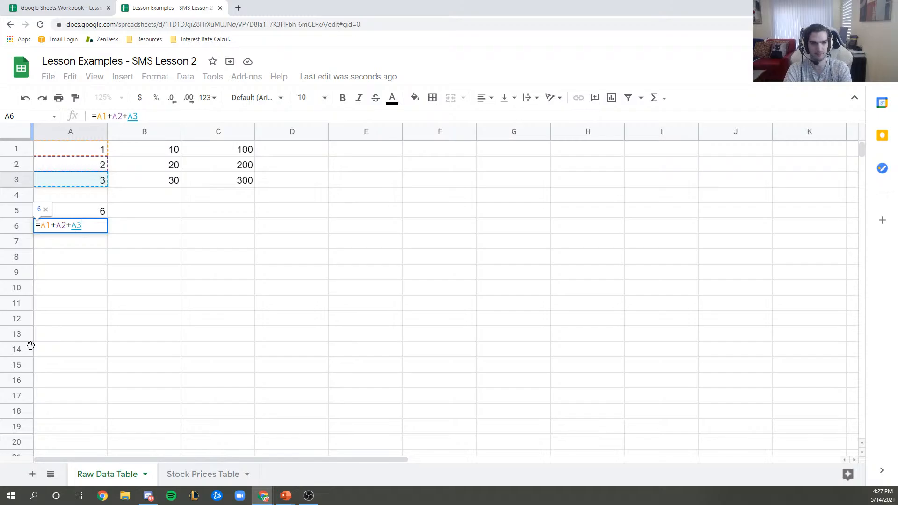
{"action": "key", "text": "Return"}
{"action": "left_click", "coordinate": [84, 215]}
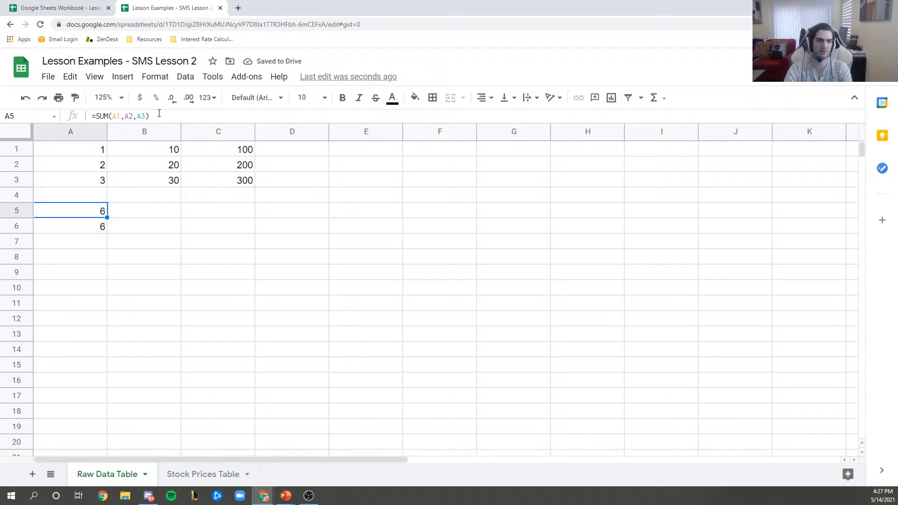
{"action": "left_click", "coordinate": [121, 115]}
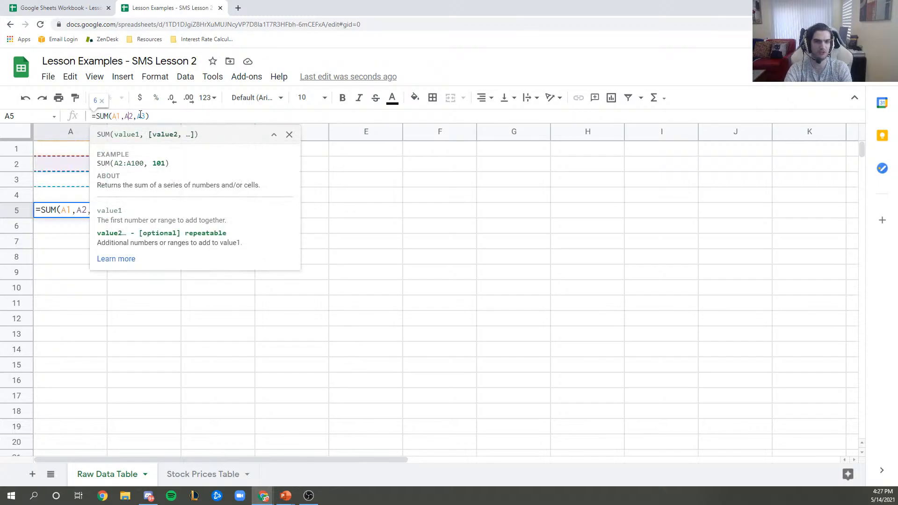
{"action": "key", "text": "Escape"}
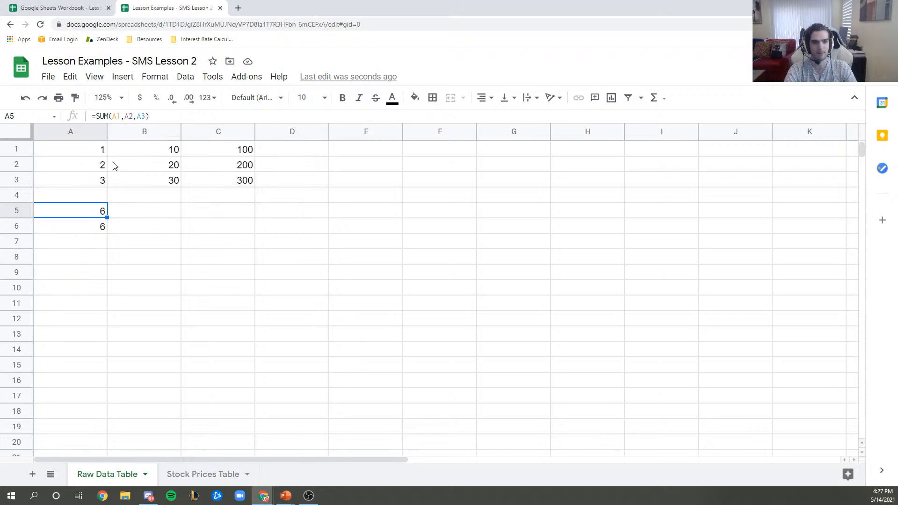
{"action": "left_click", "coordinate": [80, 228]}
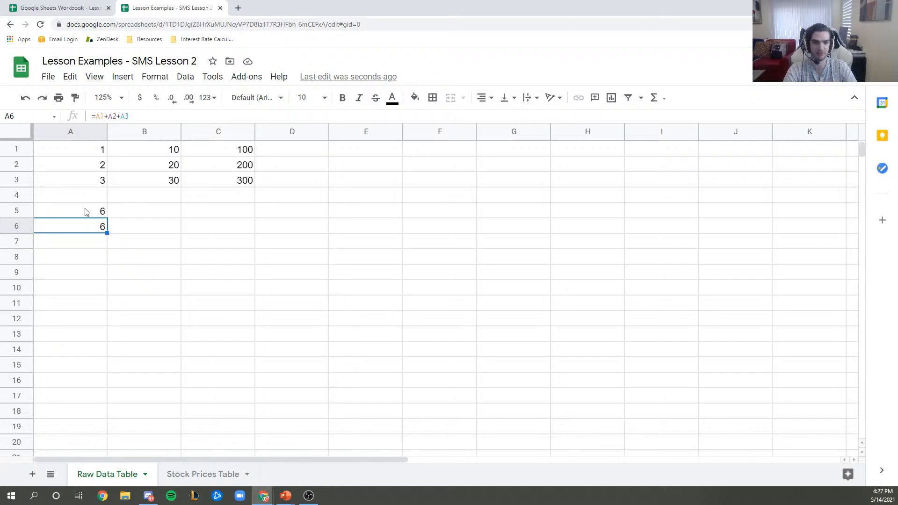
{"action": "left_click", "coordinate": [87, 212]}
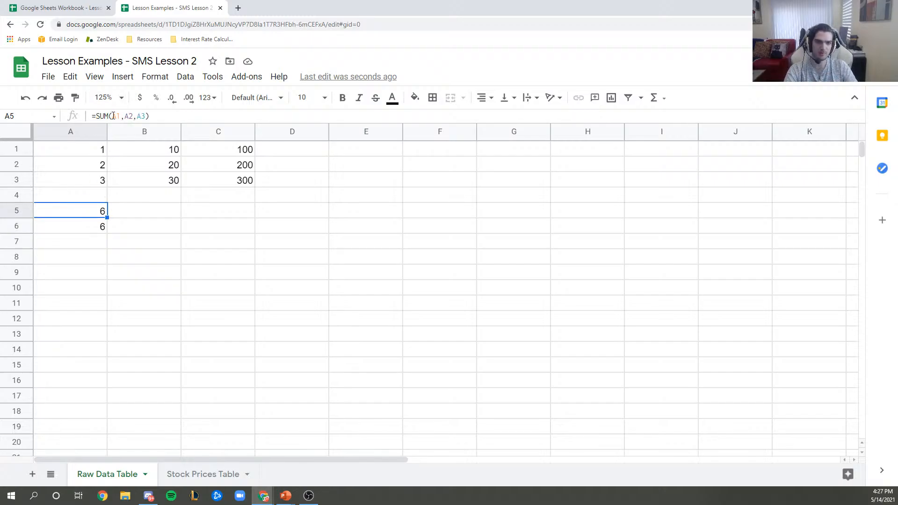
{"action": "left_click", "coordinate": [113, 115]}
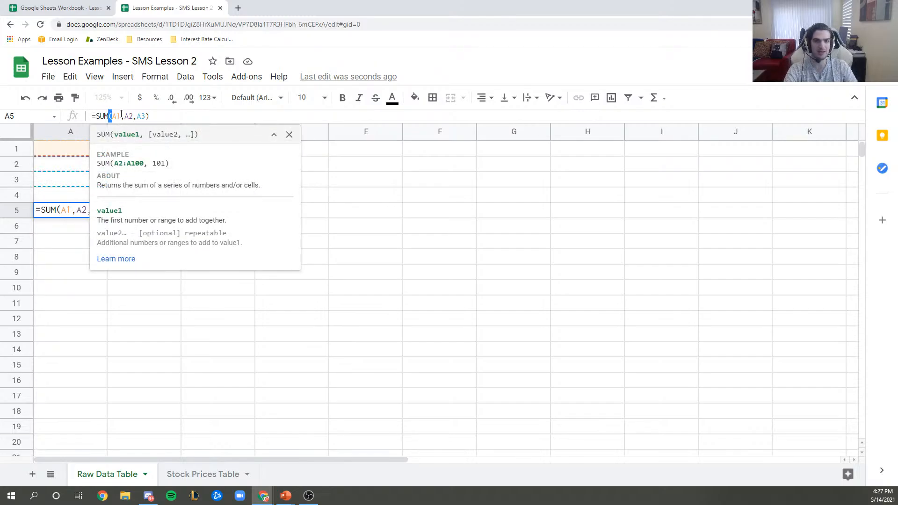
{"action": "left_click", "coordinate": [127, 118]}
{"action": "key", "text": "BackSpace"}
{"action": "type", "text": "+"}
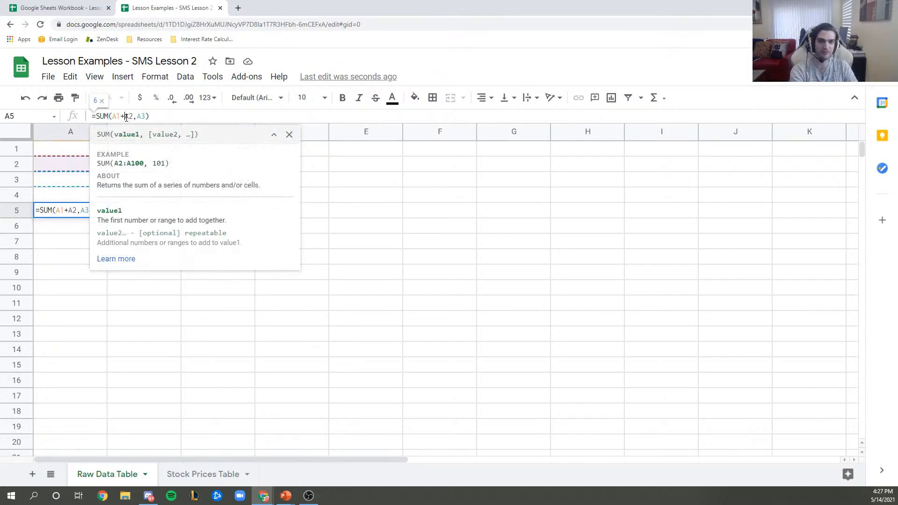
{"action": "key", "text": "BackSpace"}
{"action": "type", "text": "+"}
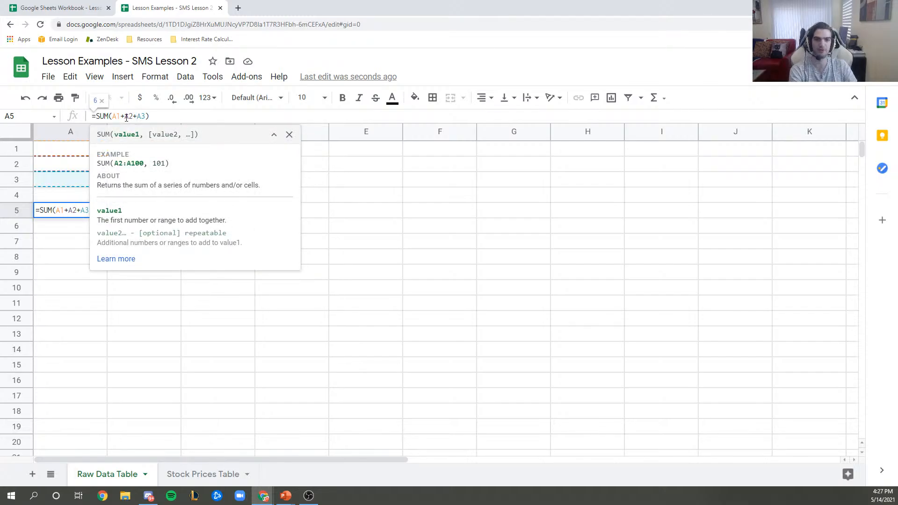
{"action": "left_click", "coordinate": [127, 118]}
{"action": "key", "text": "BackSpace"}
{"action": "type", "text": ","}
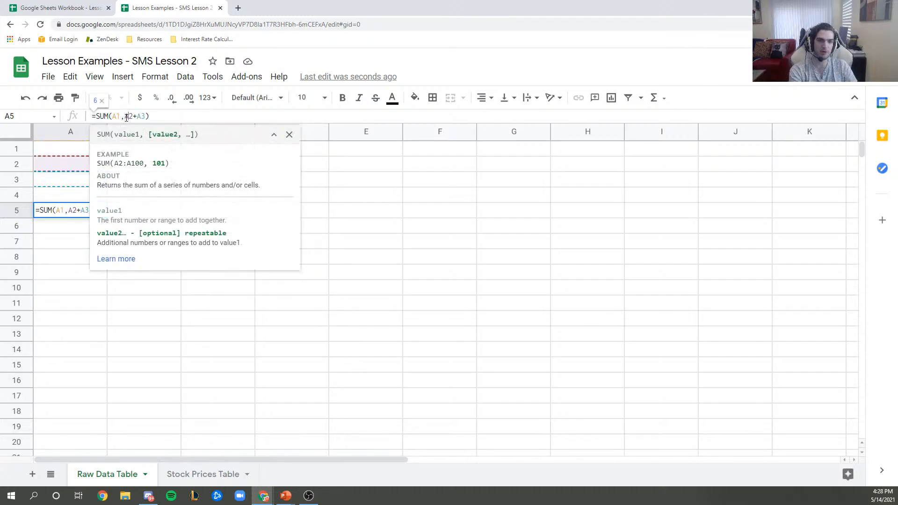
{"action": "key", "text": "Right"}
{"action": "key", "text": "Right"}
{"action": "key", "text": "Right"}
{"action": "key", "text": "BackSpace"}
{"action": "type", "text": ","}
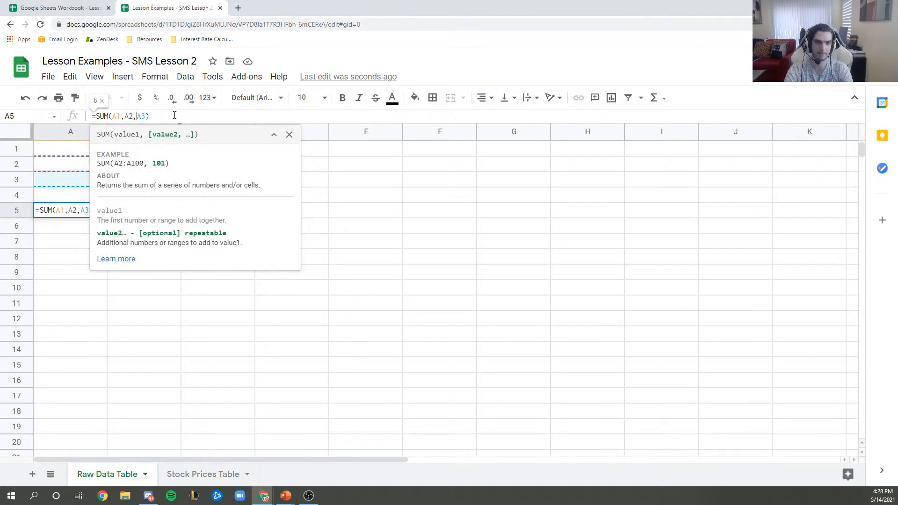
{"action": "key", "text": "Return"}
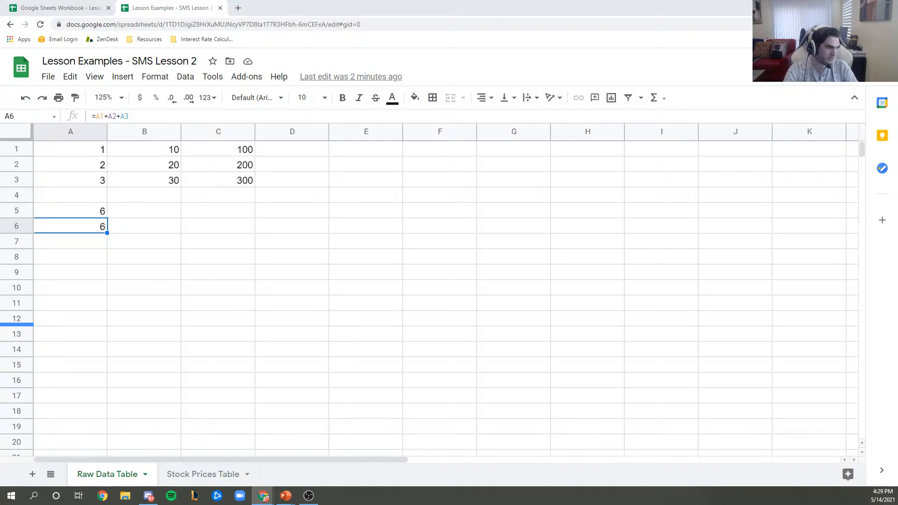
- Open A5's SUM formula for editing, view the SUM function help, then cancel the edit
{"action": "left_click", "coordinate": [75, 211]}
{"action": "left_click", "coordinate": [115, 119]}
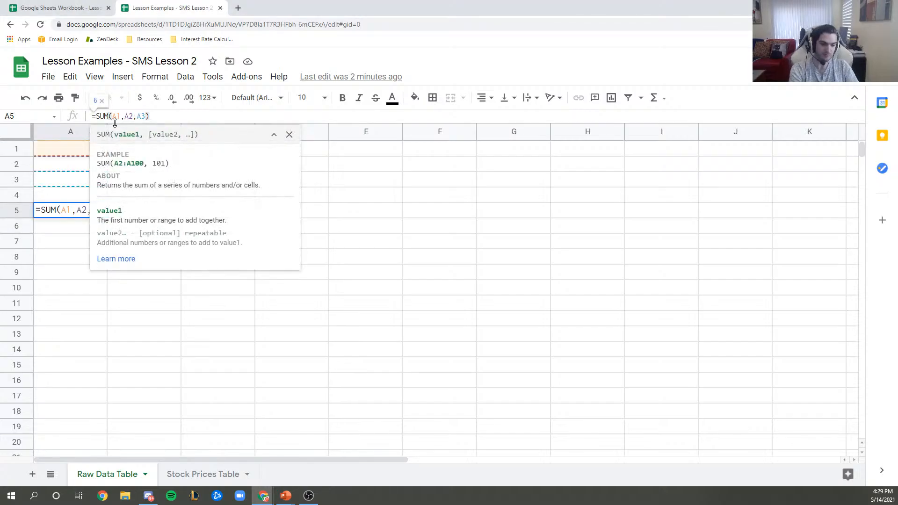
{"action": "type", "text": "\""}
{"action": "key", "text": "BackSpace"}
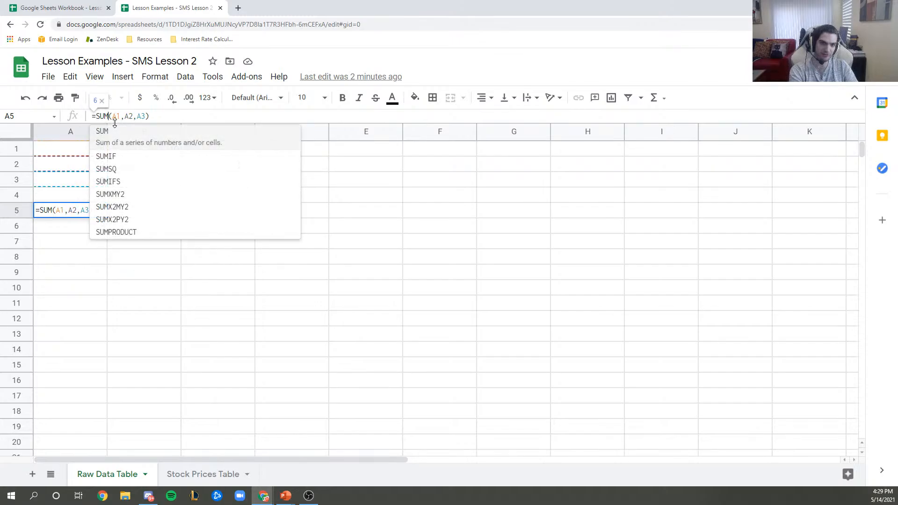
{"action": "left_click", "coordinate": [113, 115]}
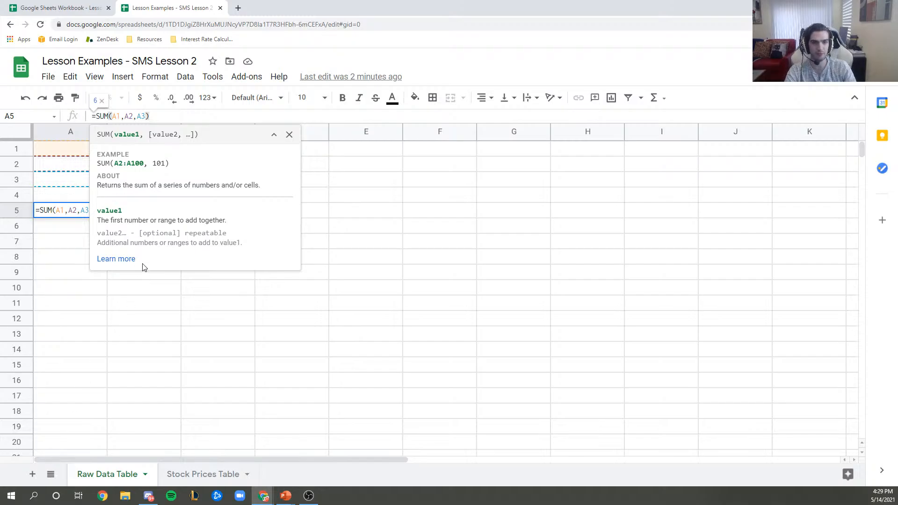
{"action": "key", "text": "Escape"}
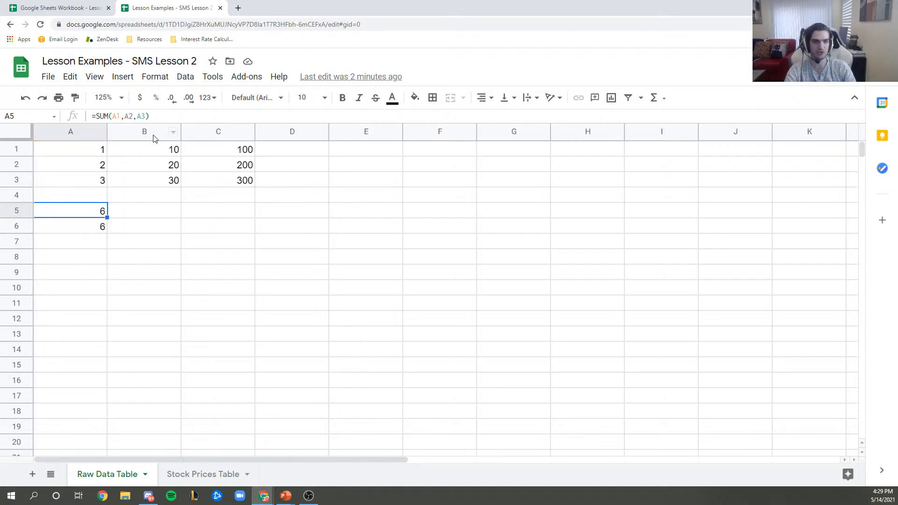
- Turn A5 into the quoted text "SUM(A1,A2,A3)", then undo to restore the working formula
{"action": "left_click", "coordinate": [172, 113]}
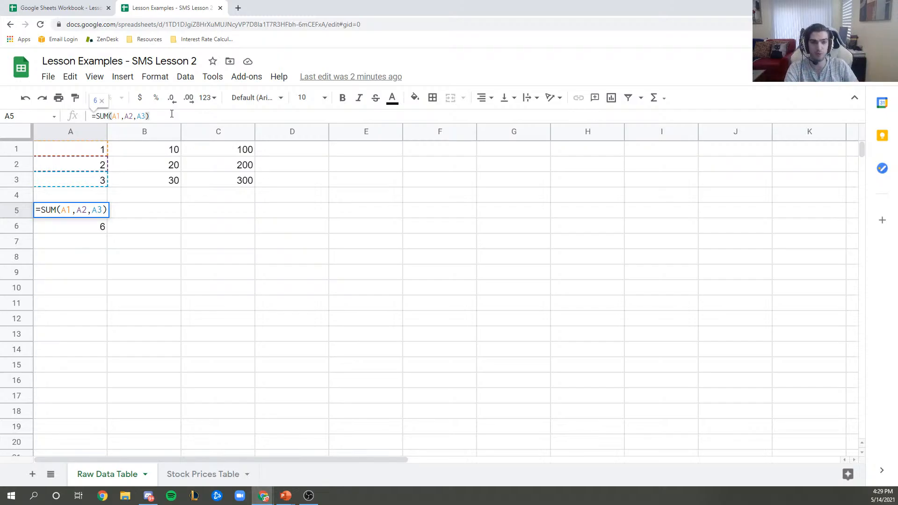
{"action": "left_click", "coordinate": [95, 116]}
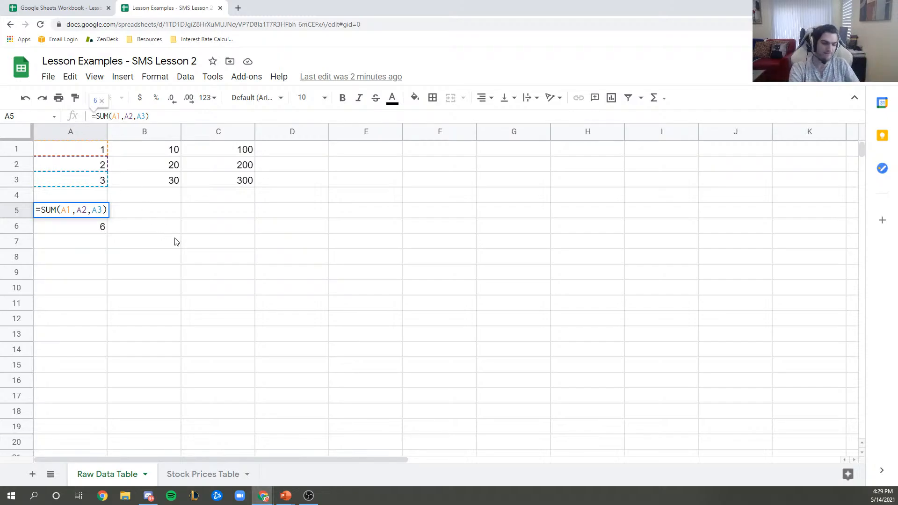
{"action": "type", "text": "\""}
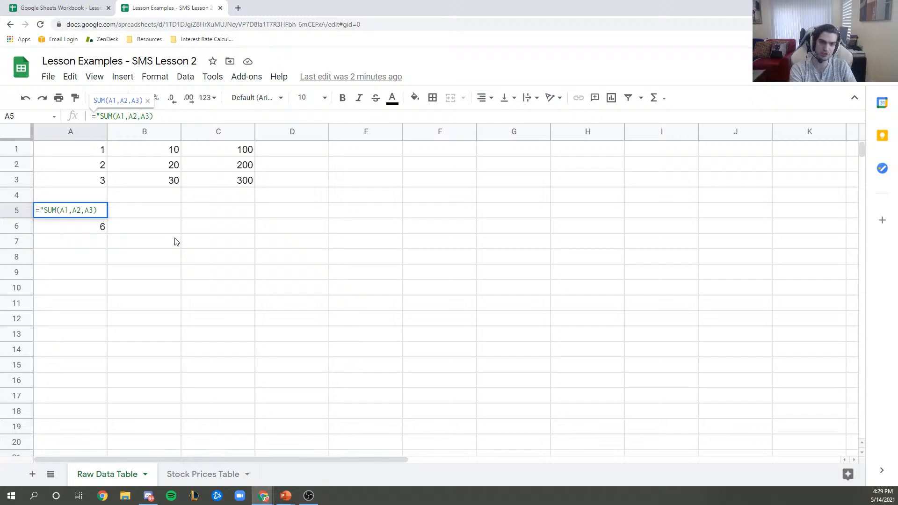
{"action": "type", "text": "\""}
{"action": "key", "text": "Return"}
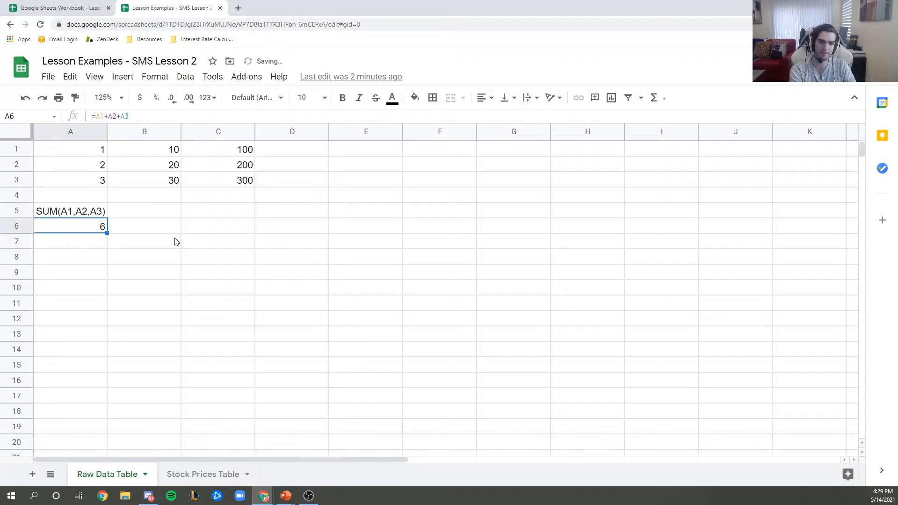
{"action": "left_click", "coordinate": [96, 214]}
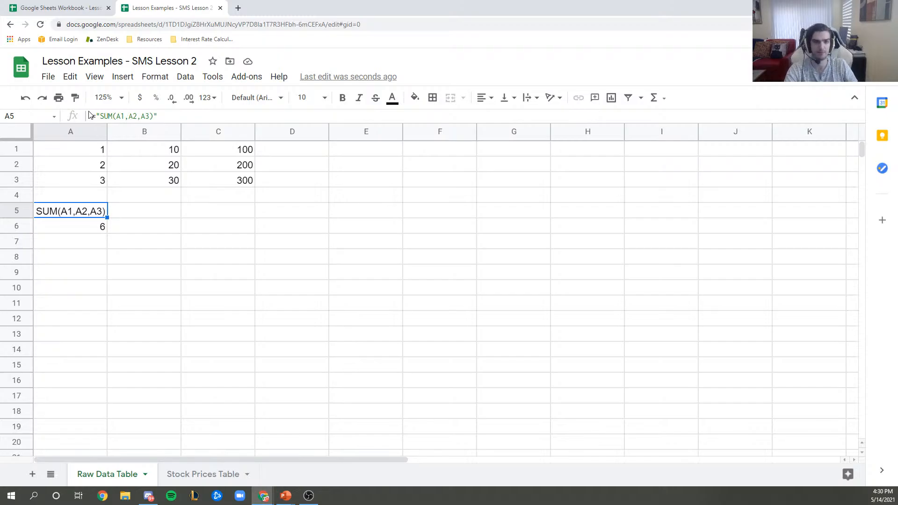
{"action": "key", "text": "ctrl+z"}
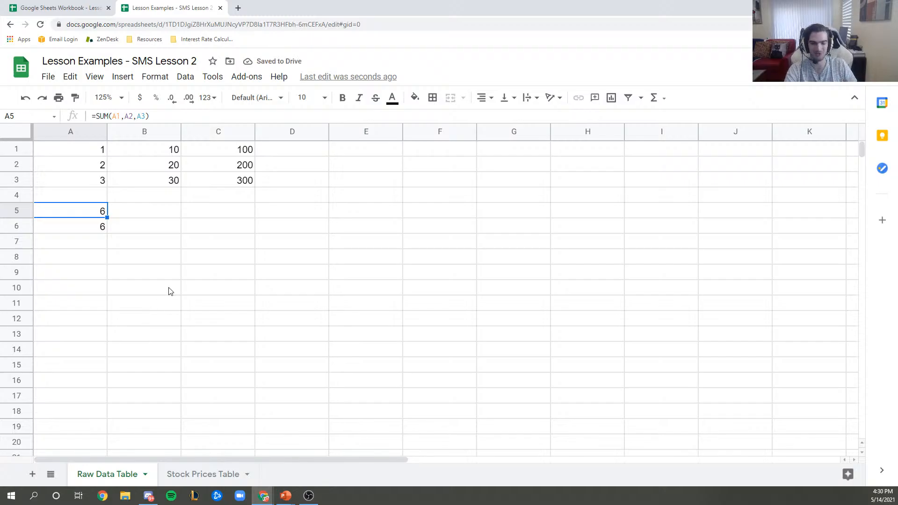
- Go to the Google Sheets Workbook - Lesson 2 Lesson 1 sheet and select Question 2's answer cell D13
{"action": "left_click", "coordinate": [67, 4]}
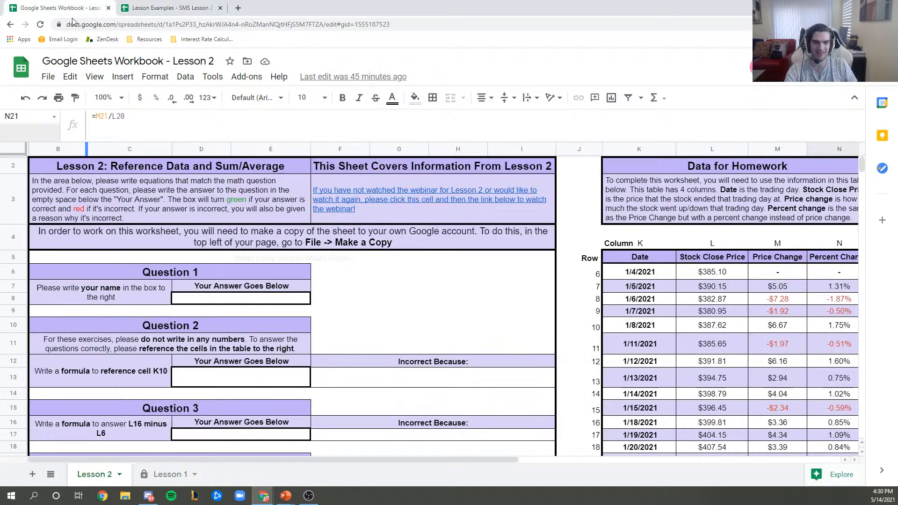
{"action": "scroll", "coordinate": [240, 221], "scroll_direction": "down", "scroll_amount": 1}
{"action": "scroll", "coordinate": [240, 221], "scroll_direction": "up", "scroll_amount": 1}
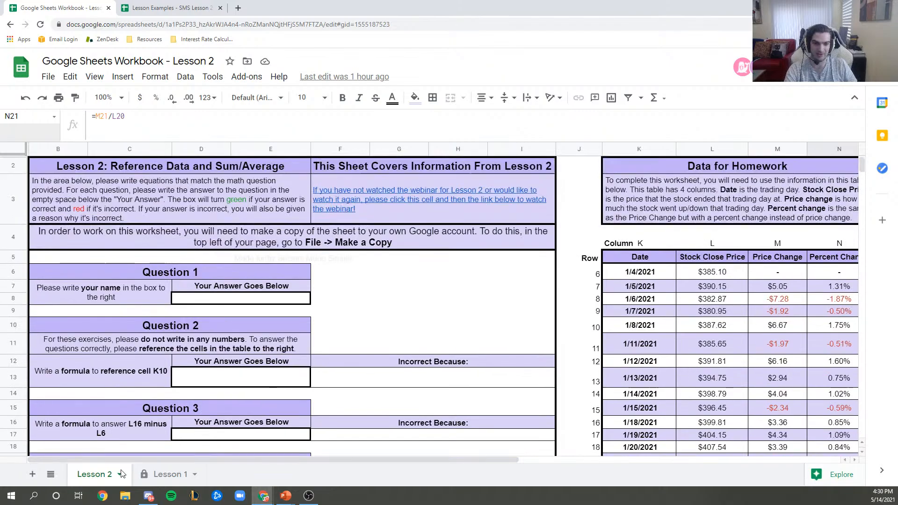
{"action": "left_click", "coordinate": [168, 478]}
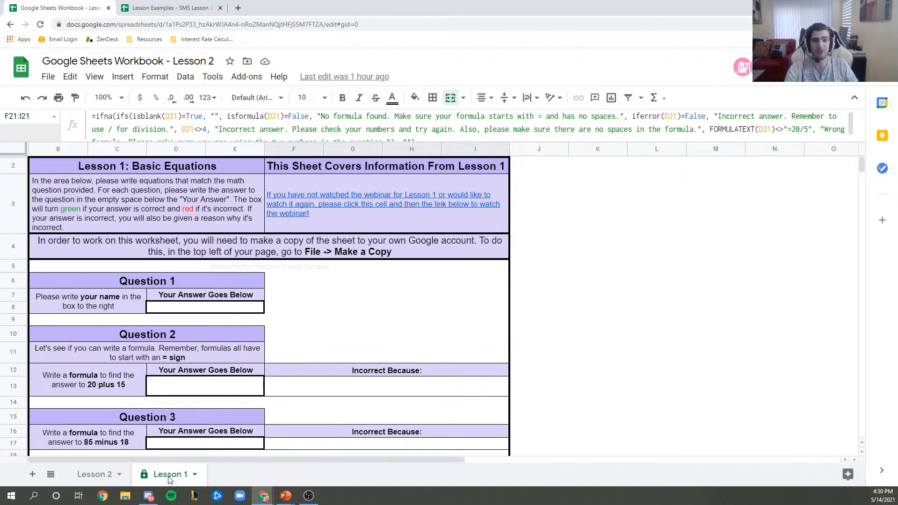
{"action": "left_click", "coordinate": [317, 389]}
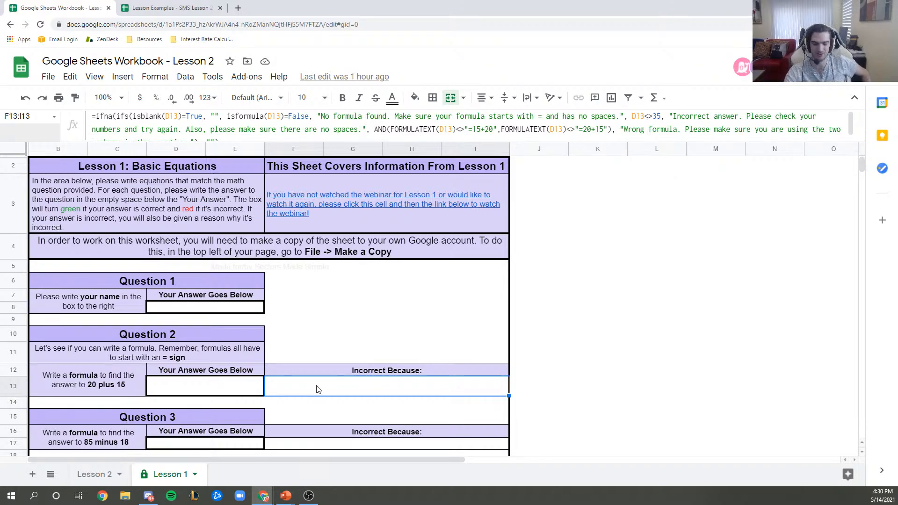
{"action": "left_click", "coordinate": [243, 391]}
{"action": "scroll", "coordinate": [246, 379], "scroll_direction": "down", "scroll_amount": 2}
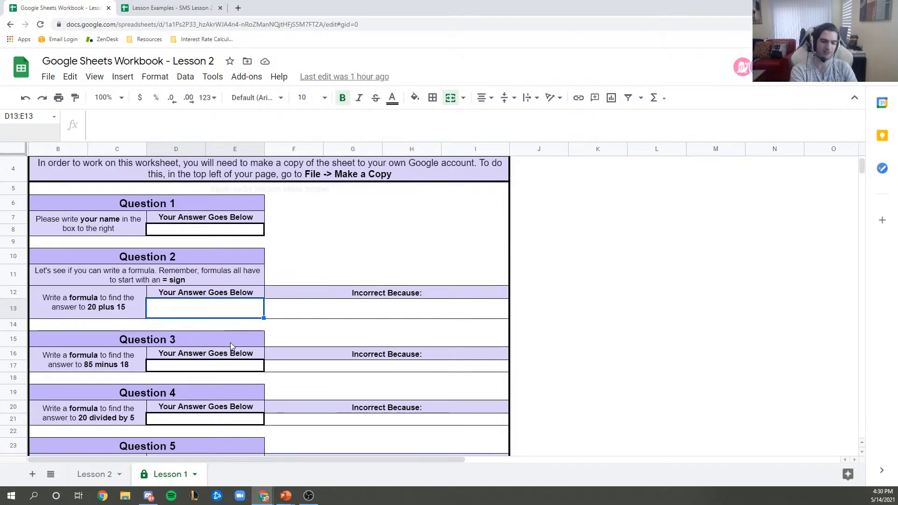
- Answer Question 2 in D13 with =19+16, showing 35 flagged red as Wrong formula
{"action": "type", "text": "=20+15"}
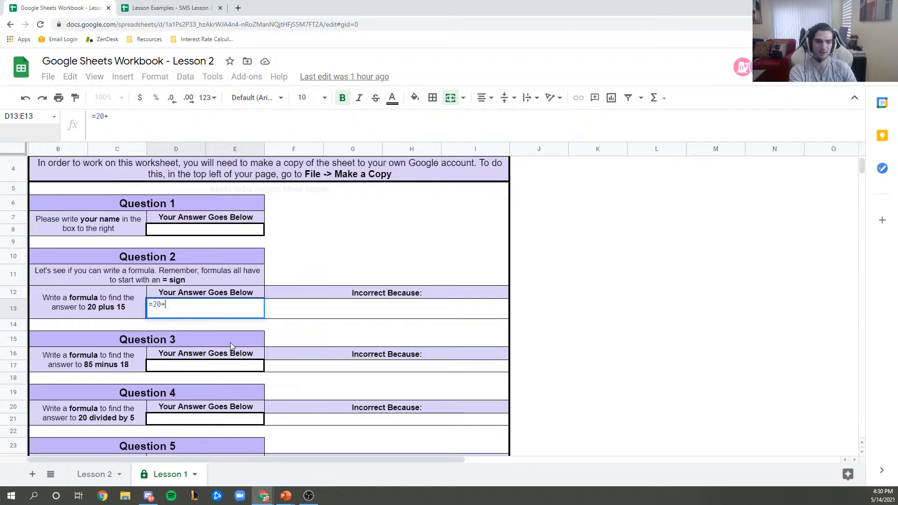
{"action": "key", "text": "BackSpace"}
{"action": "key", "text": "BackSpace"}
{"action": "key", "text": "BackSpace"}
{"action": "key", "text": "BackSpace"}
{"action": "key", "text": "BackSpace"}
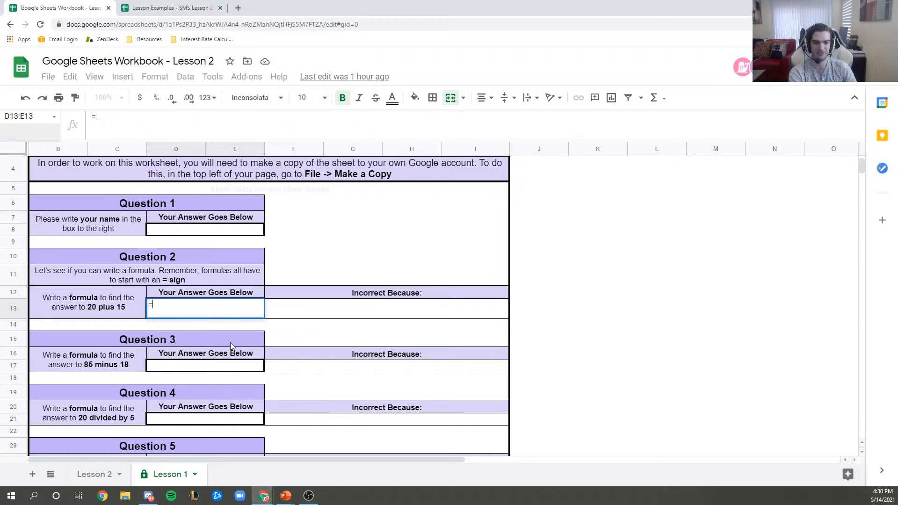
{"action": "type", "text": "19+16"}
{"action": "key", "text": "Return"}
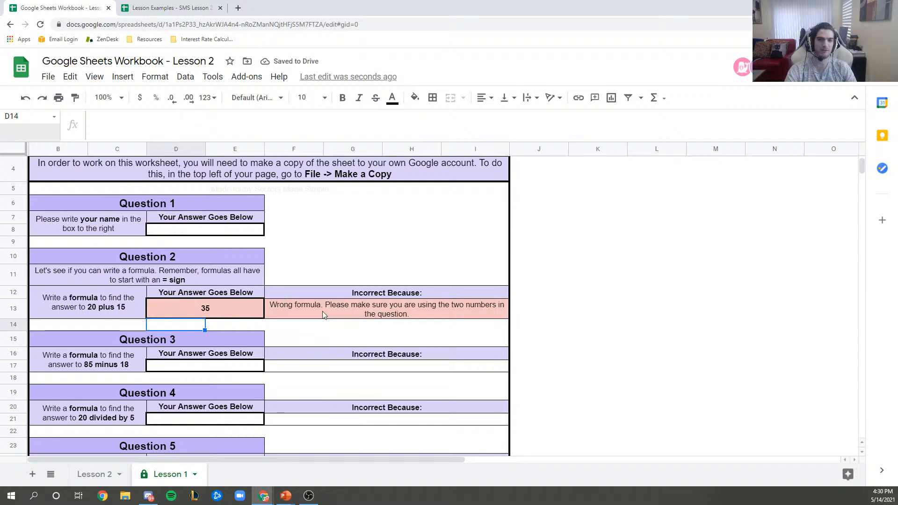
{"action": "left_click", "coordinate": [356, 305]}
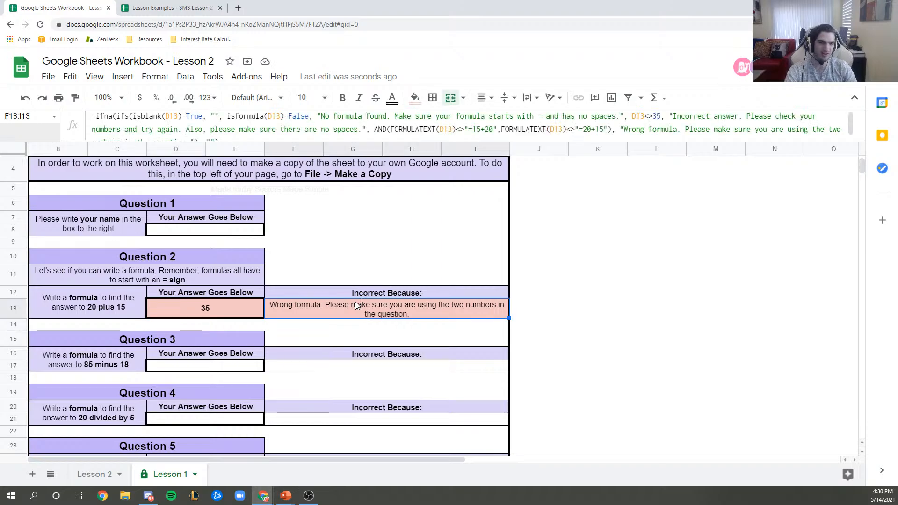
{"action": "left_click", "coordinate": [125, 116]}
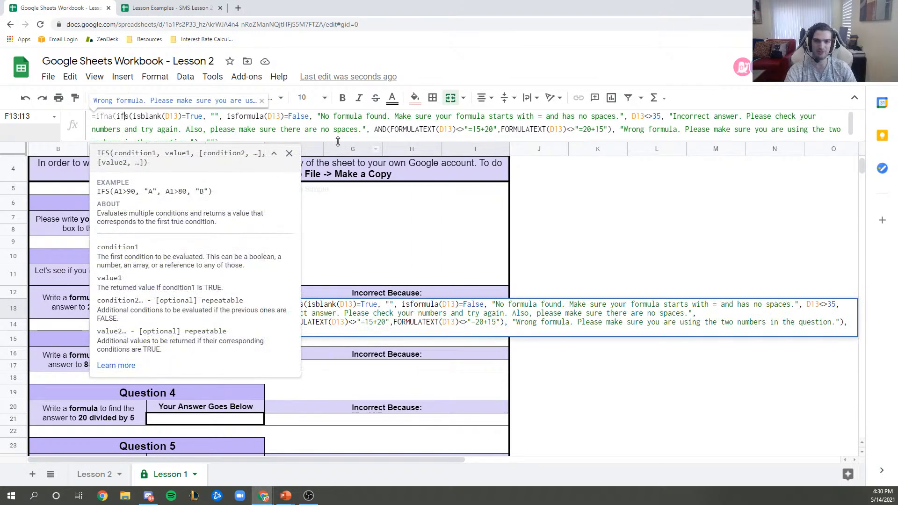
{"action": "left_click_drag", "start_coordinate": [338, 143], "coordinate": [339, 162]}
{"action": "left_click", "coordinate": [289, 153]}
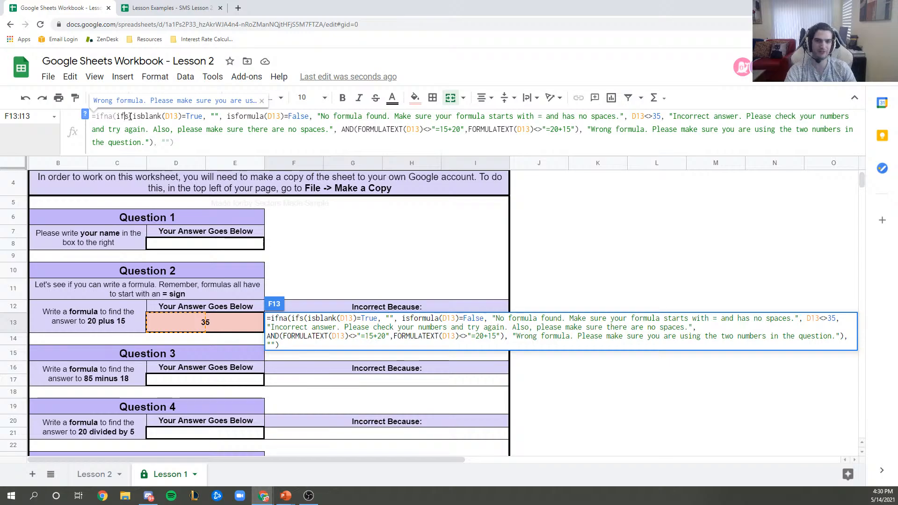
{"action": "left_click", "coordinate": [318, 117]}
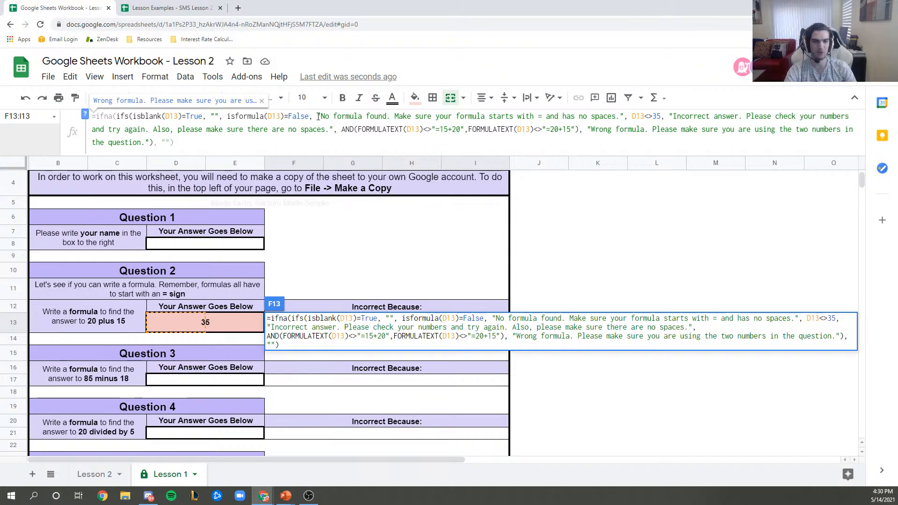
{"action": "left_click_drag", "start_coordinate": [227, 116], "coordinate": [309, 117]}
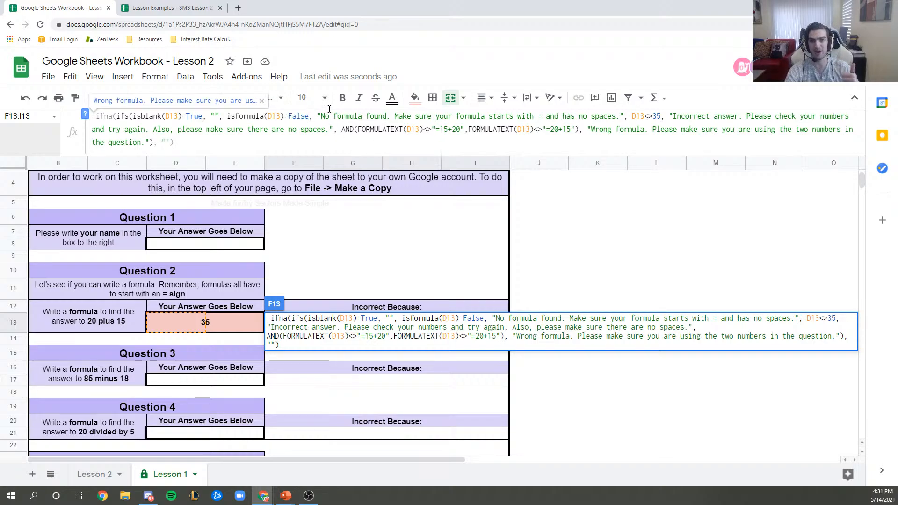
{"action": "left_click_drag", "start_coordinate": [317, 116], "coordinate": [624, 116]}
{"action": "left_click", "coordinate": [317, 116]}
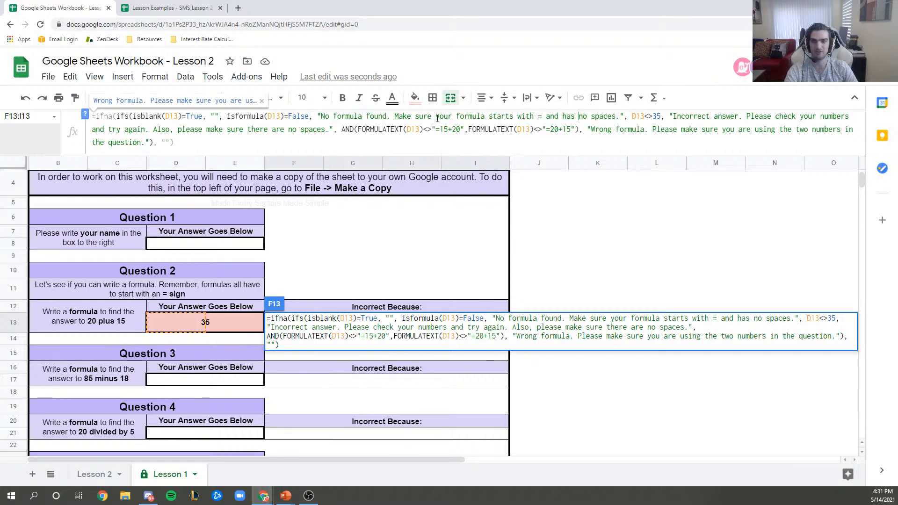
{"action": "left_click_drag", "start_coordinate": [317, 116], "coordinate": [624, 117]}
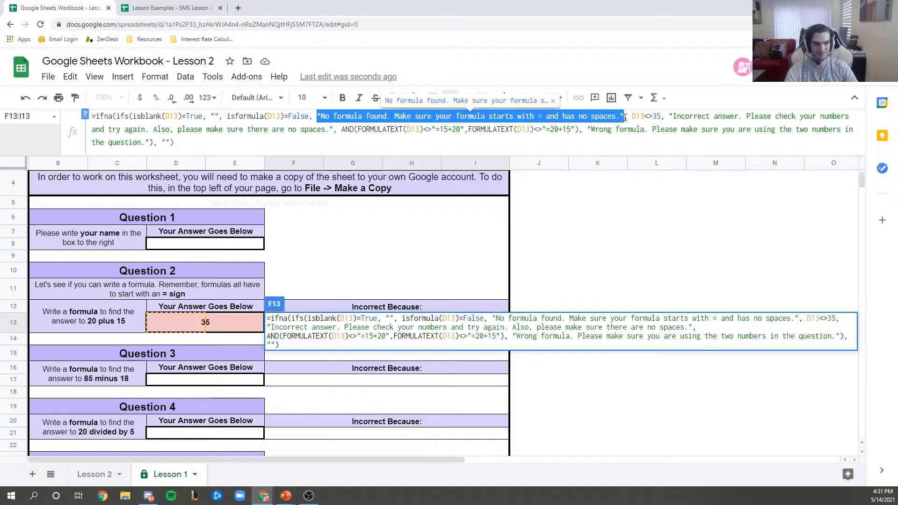
{"action": "left_click", "coordinate": [611, 130]}
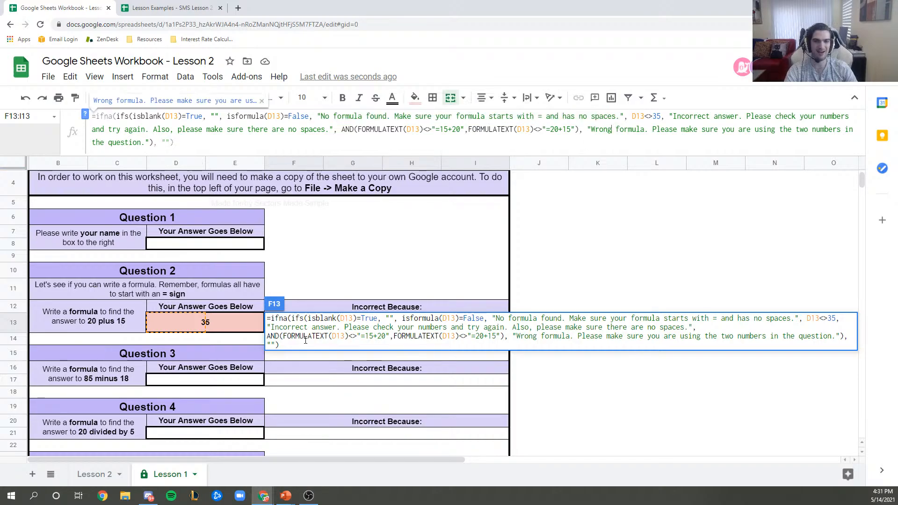
{"action": "key", "text": "Escape"}
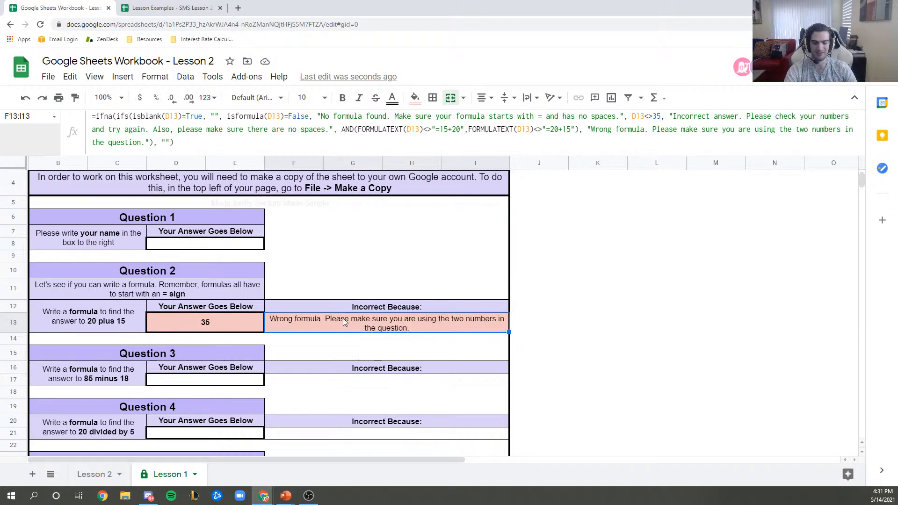
- Delete the Question 2 answer in D13 so the Wrong formula feedback disappears
{"action": "left_click", "coordinate": [234, 325]}
{"action": "left_click", "coordinate": [329, 323]}
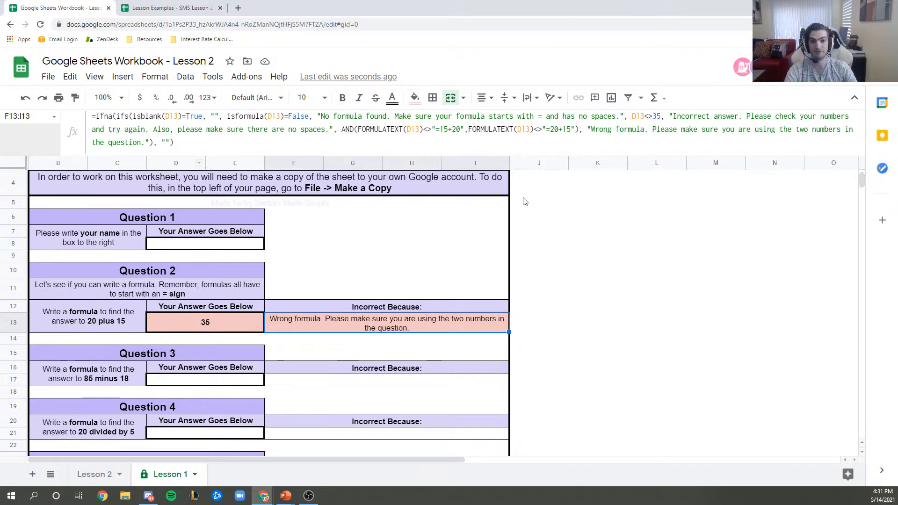
{"action": "left_click", "coordinate": [203, 327]}
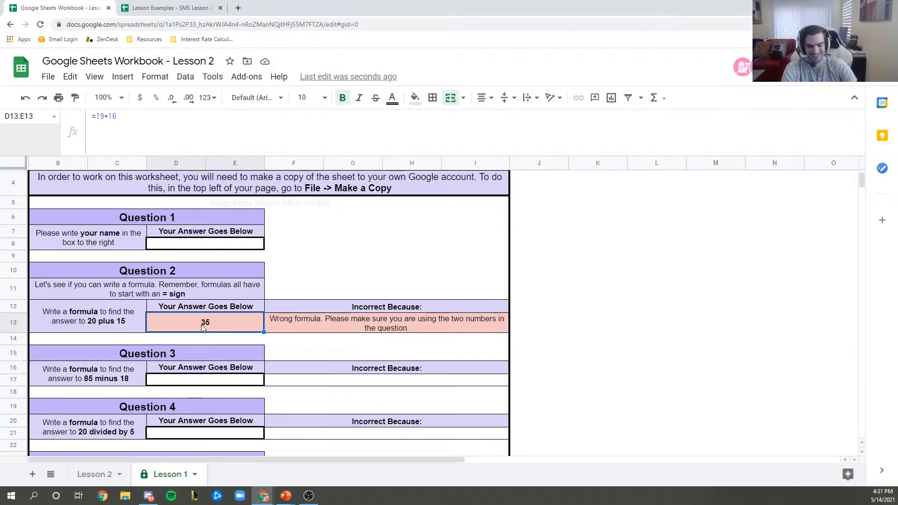
{"action": "key", "text": "Delete"}
{"action": "key", "text": "Return"}
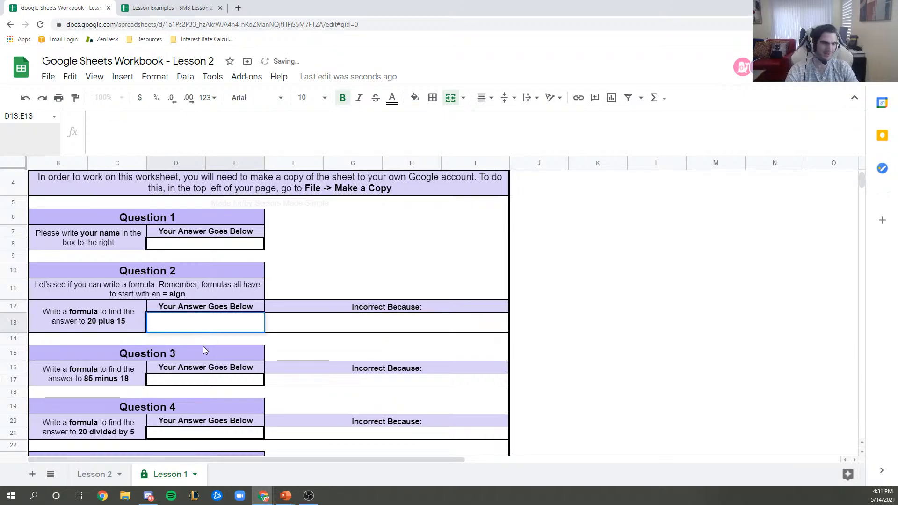
{"action": "left_click", "coordinate": [203, 351]}
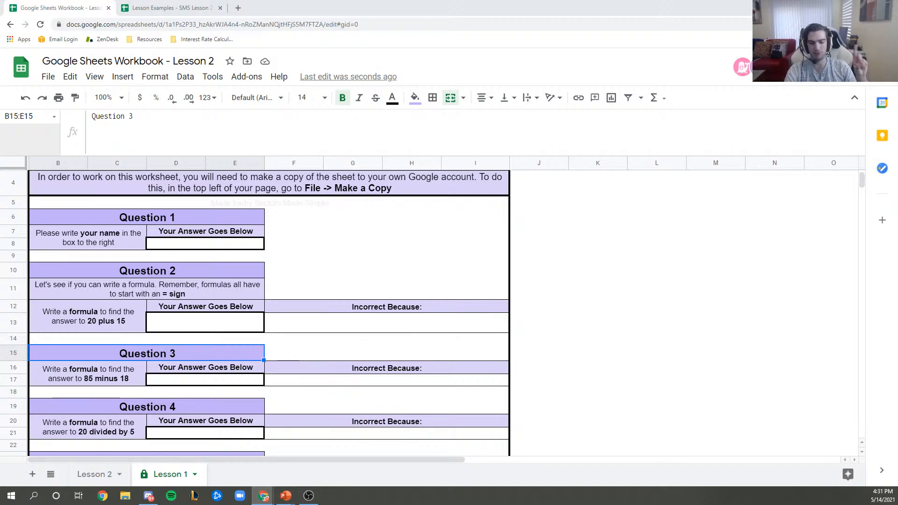
- In Lesson Examples, delete the A5:A6 SUM results, then bring up the Choosing More Than One Cell slide
{"action": "left_click", "coordinate": [169, 8]}
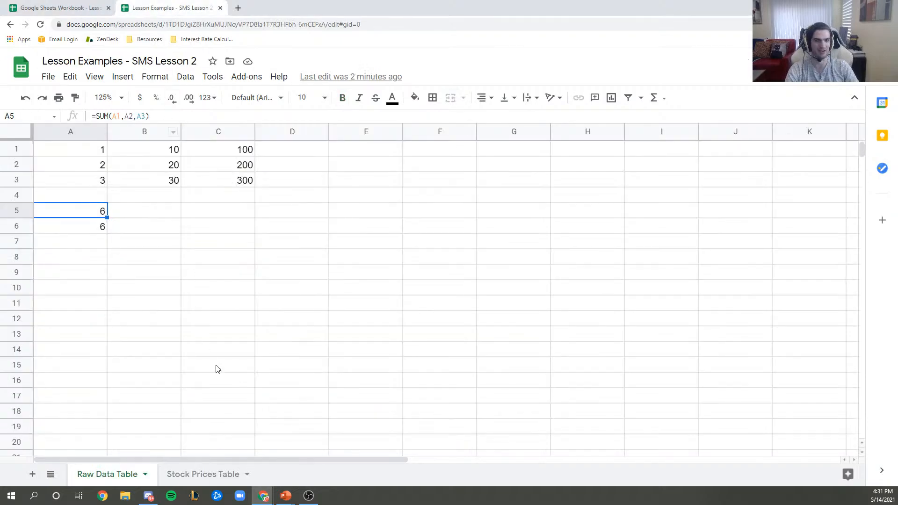
{"action": "left_click_drag", "start_coordinate": [96, 215], "coordinate": [101, 233]}
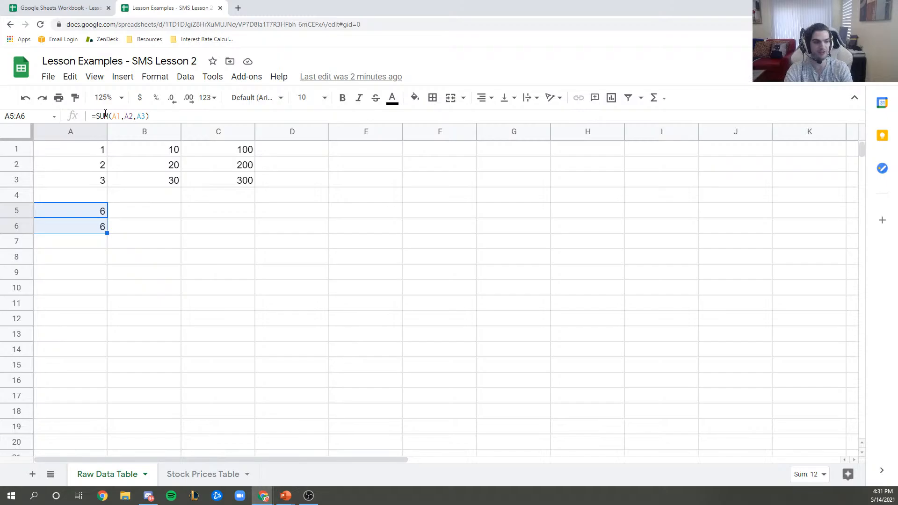
{"action": "key", "text": "Right"}
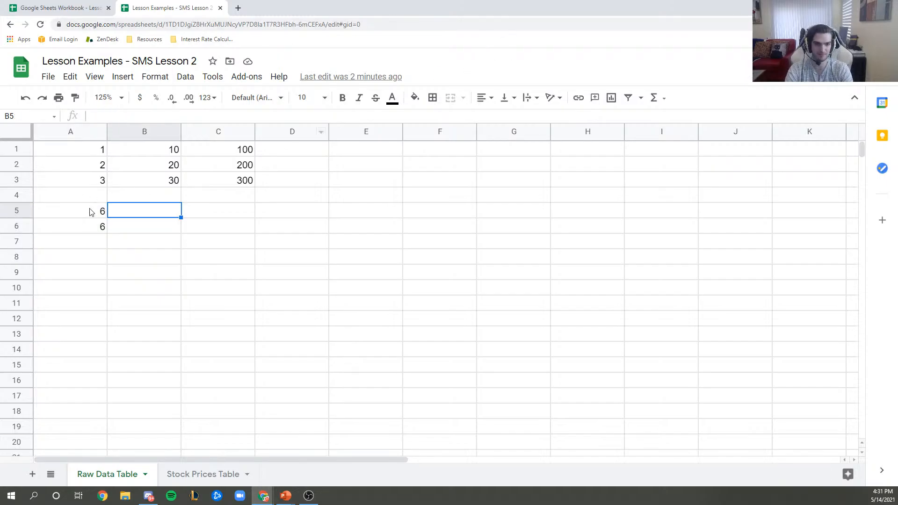
{"action": "left_click_drag", "start_coordinate": [91, 212], "coordinate": [94, 229]}
{"action": "key", "text": "Delete"}
{"action": "left_click", "coordinate": [120, 323]}
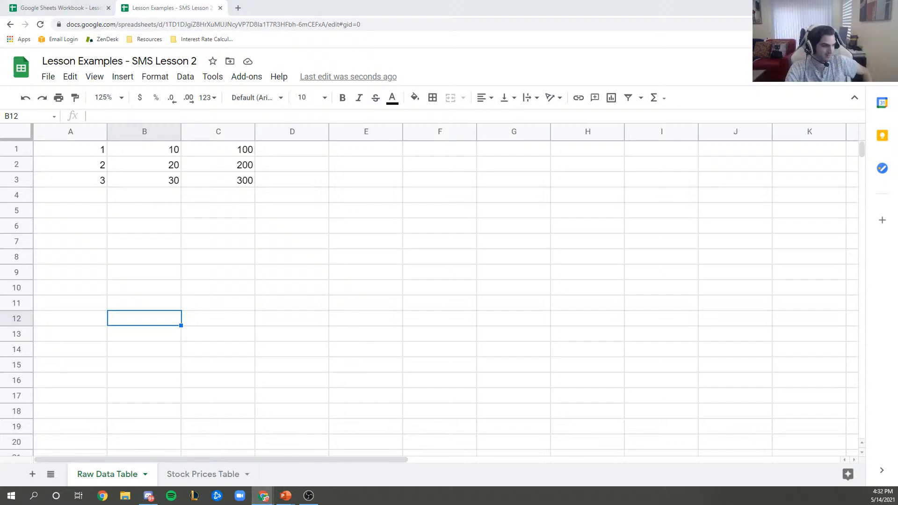
{"action": "key", "text": "alt+Tab"}
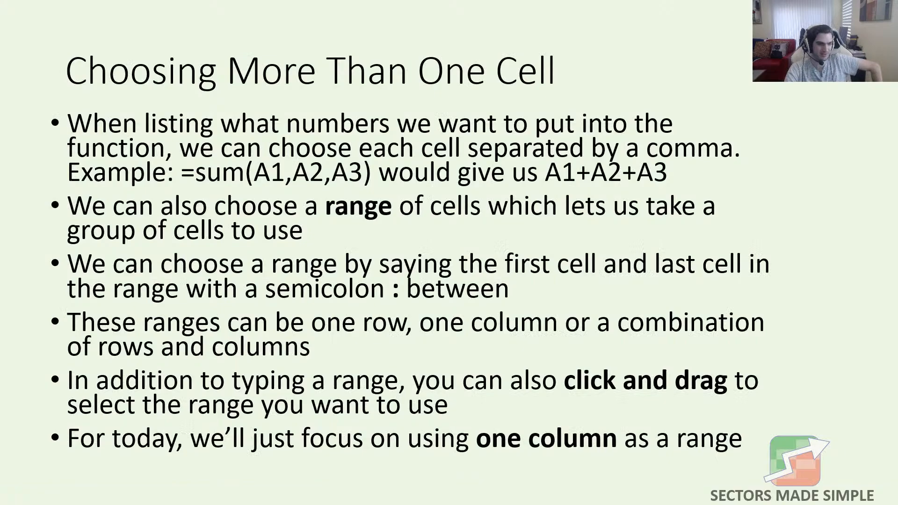
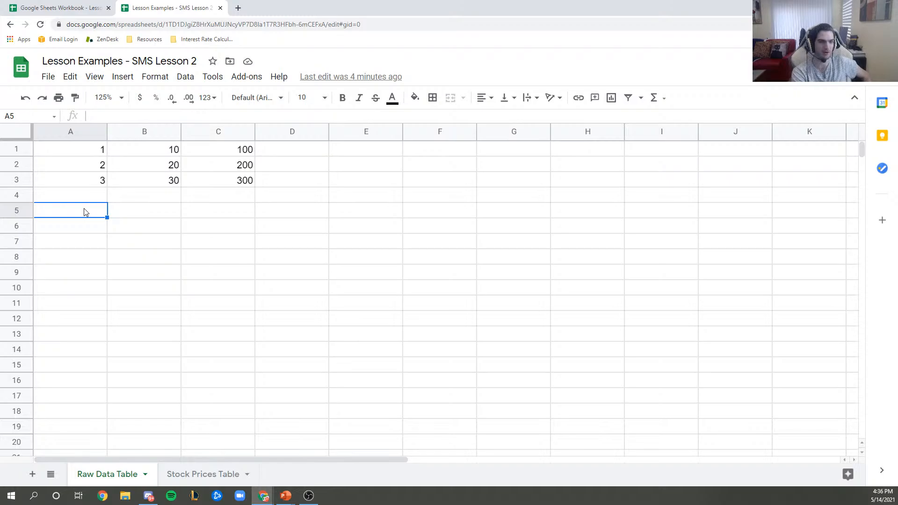
- Enter =SUM(A1:A3) in A5 by dragging over A1:A3, giving 6
{"action": "type", "text": "="}
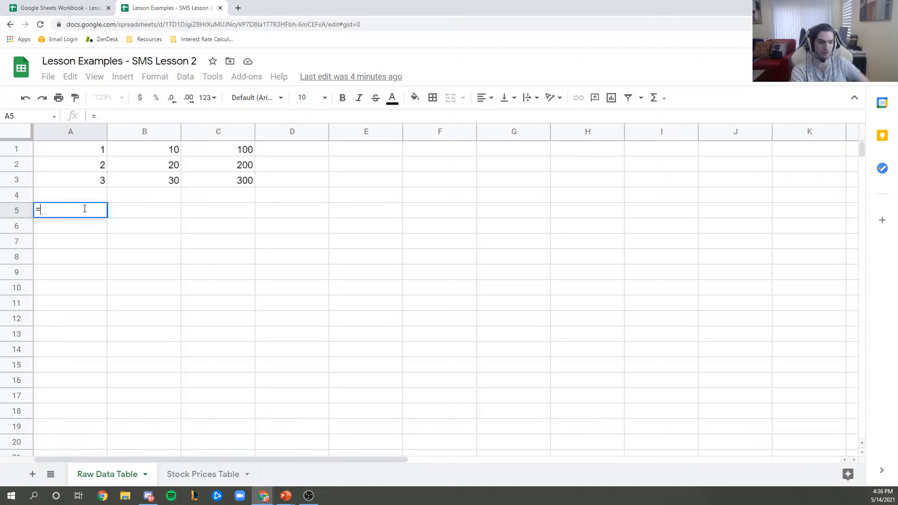
{"action": "type", "text": "SUM"}
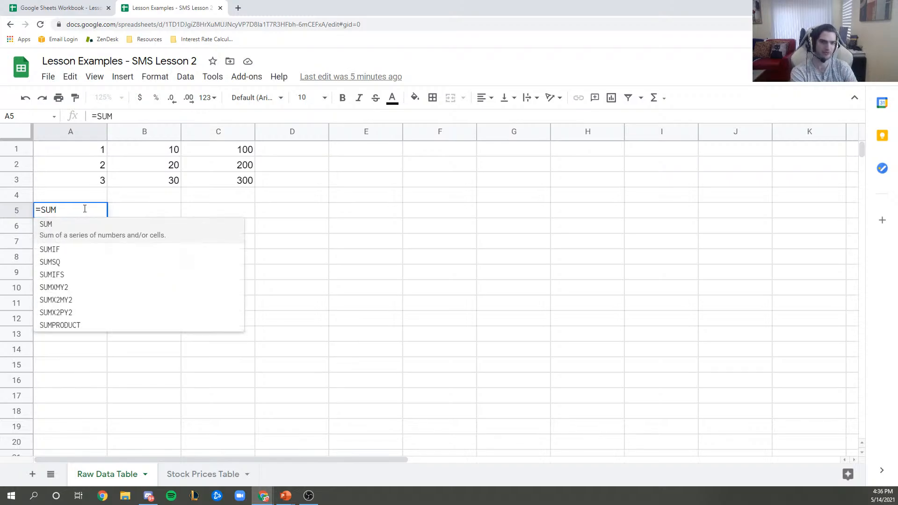
{"action": "type", "text": "("}
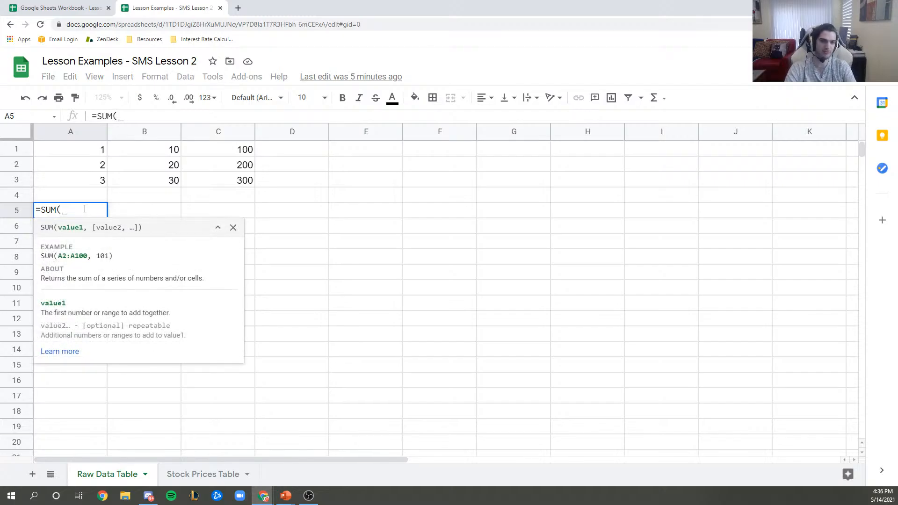
{"action": "left_click", "coordinate": [87, 154]}
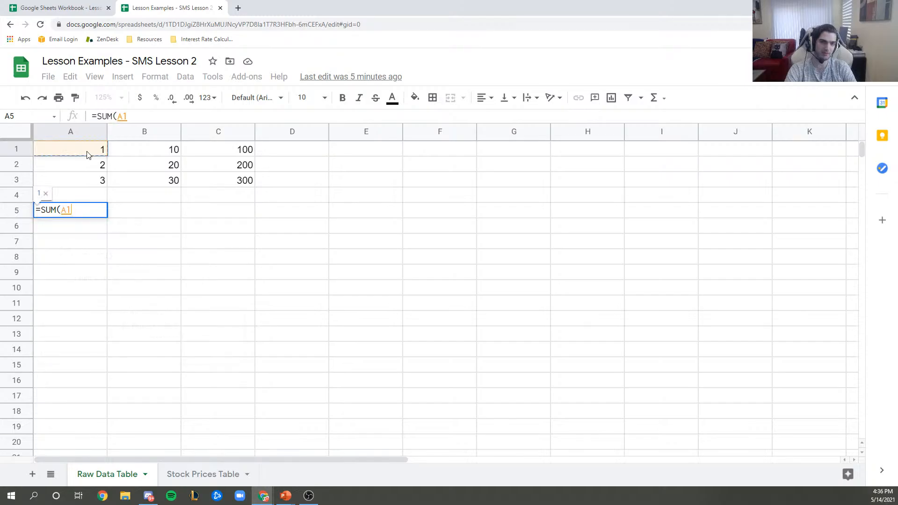
{"action": "mouse_move", "coordinate": [87, 155]}
{"action": "left_mouse_down"}
{"action": "mouse_move", "coordinate": [110, 156]}
{"action": "mouse_move", "coordinate": [93, 149]}
{"action": "mouse_move", "coordinate": [84, 159]}
{"action": "left_mouse_up"}
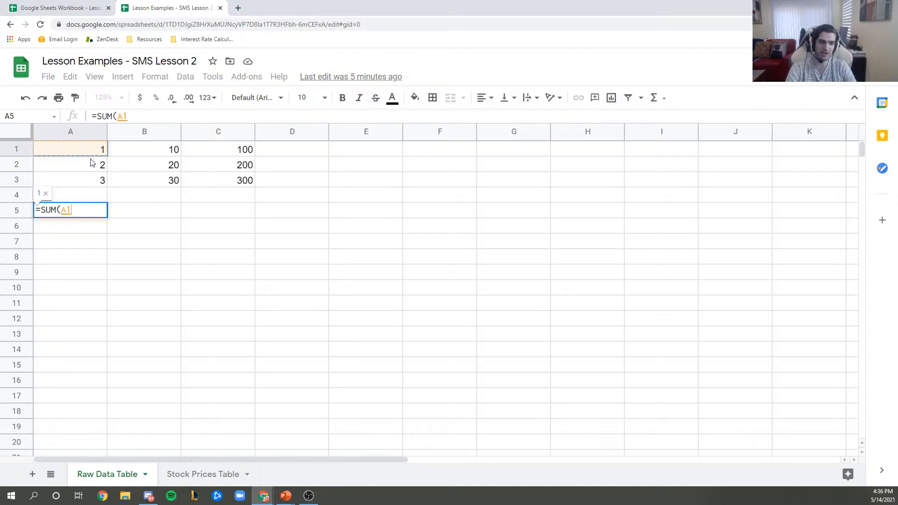
{"action": "left_click_drag", "start_coordinate": [91, 163], "coordinate": [89, 184]}
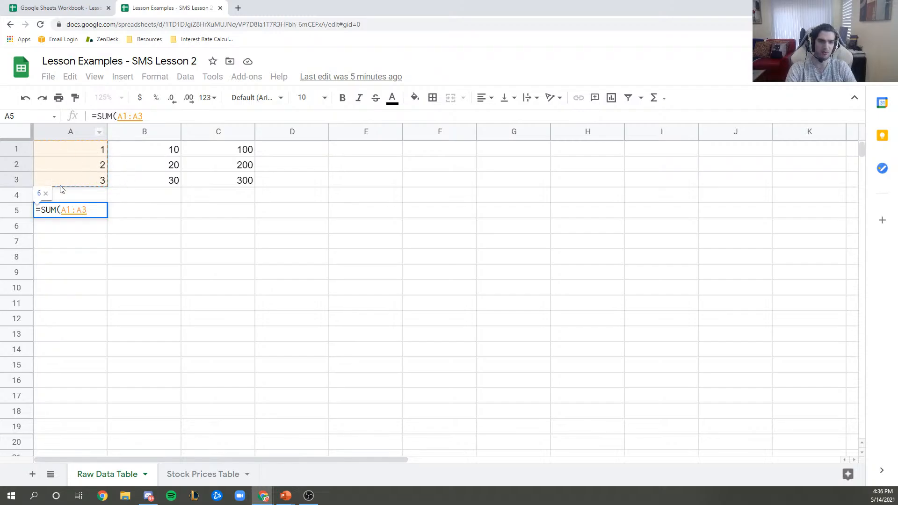
{"action": "left_click", "coordinate": [146, 115]}
{"action": "type", "text": ")"}
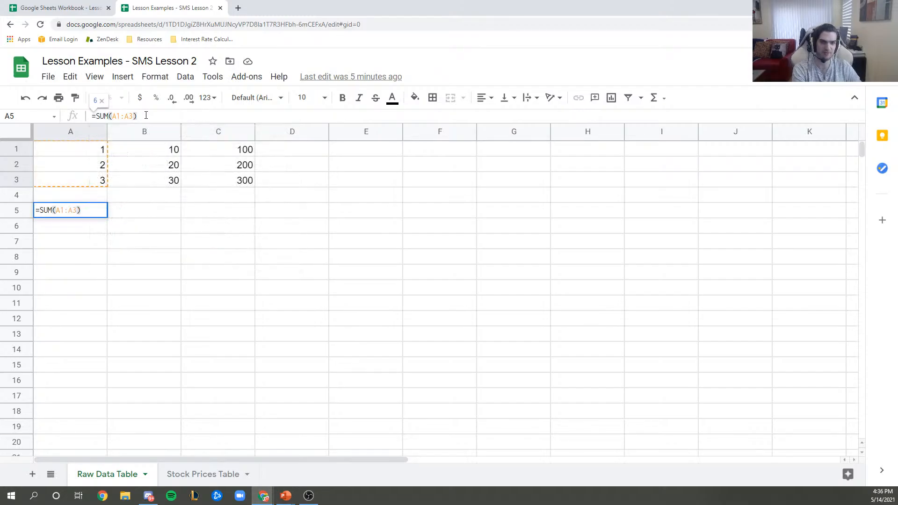
{"action": "key", "text": "Return"}
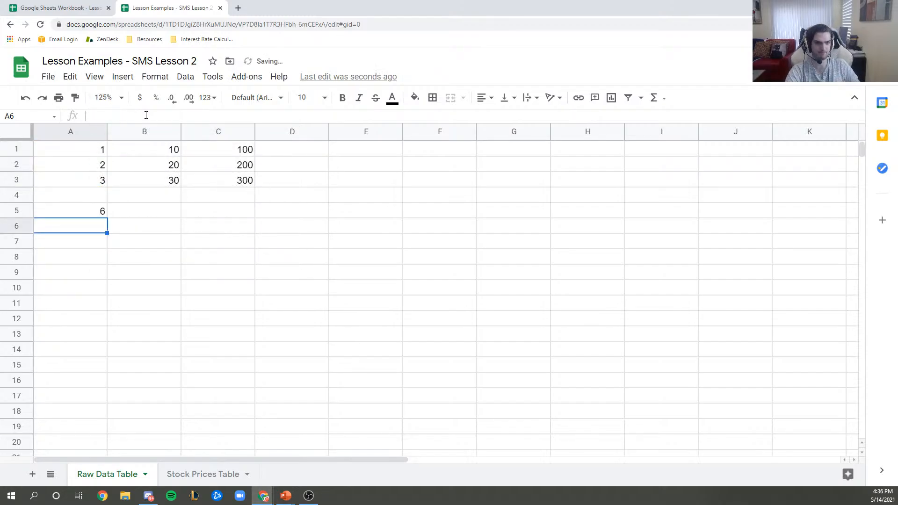
{"action": "left_click", "coordinate": [100, 211]}
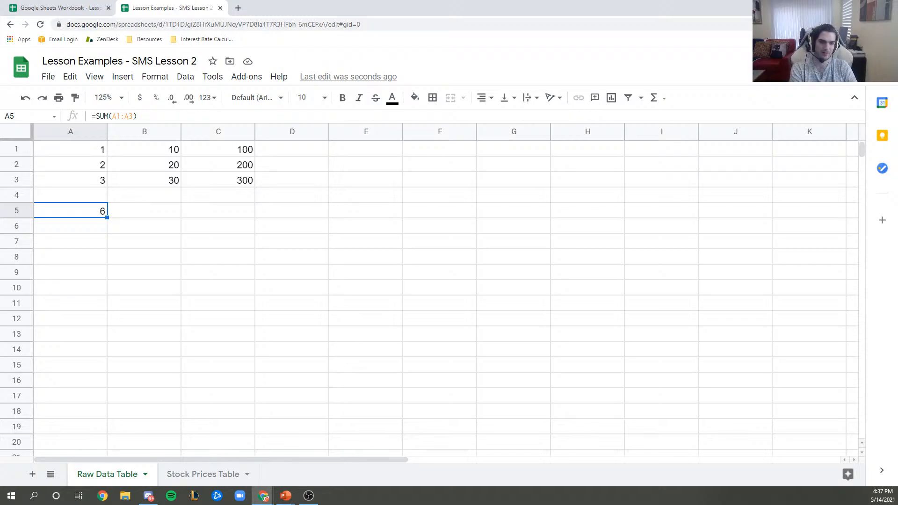
- Type =sum(a1:a3) into A6 so it also totals 6
{"action": "key", "text": "ctrl+c"}
{"action": "key", "text": "Right"}
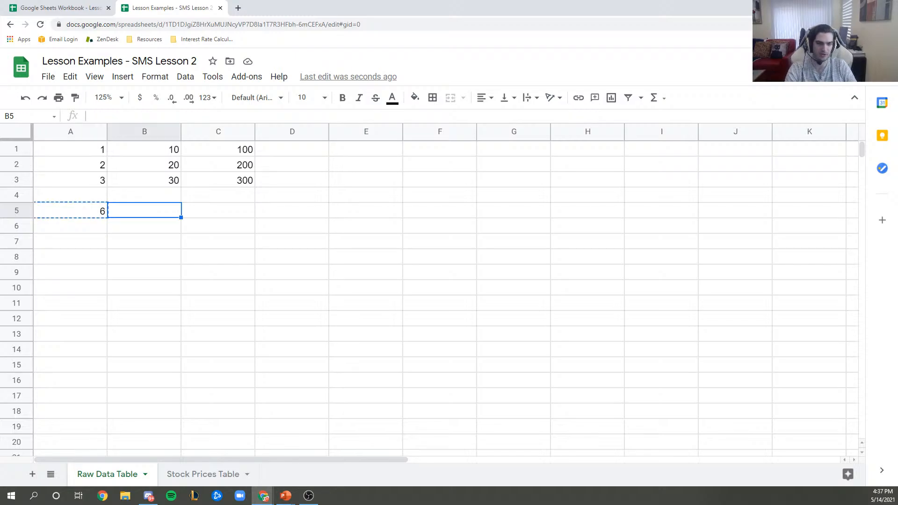
{"action": "left_click", "coordinate": [78, 209]}
{"action": "left_click", "coordinate": [147, 200]}
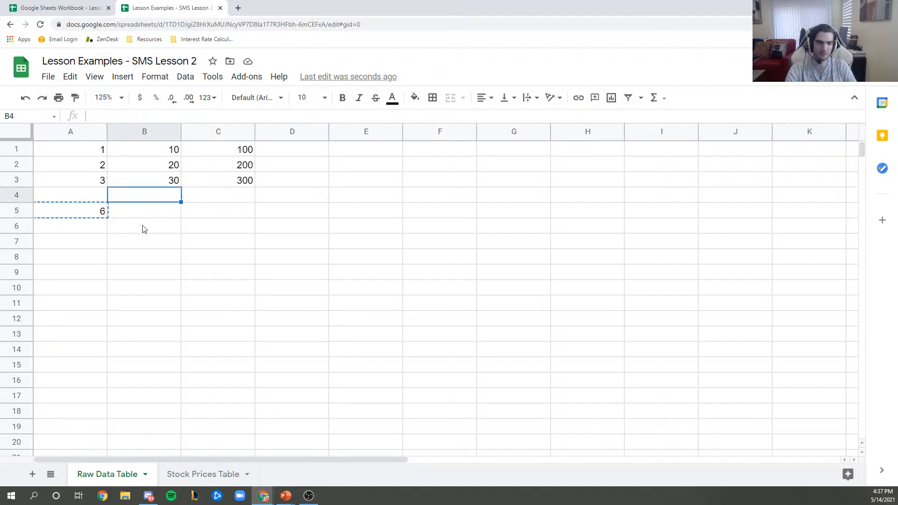
{"action": "left_click", "coordinate": [146, 213]}
{"action": "key", "text": "Down"}
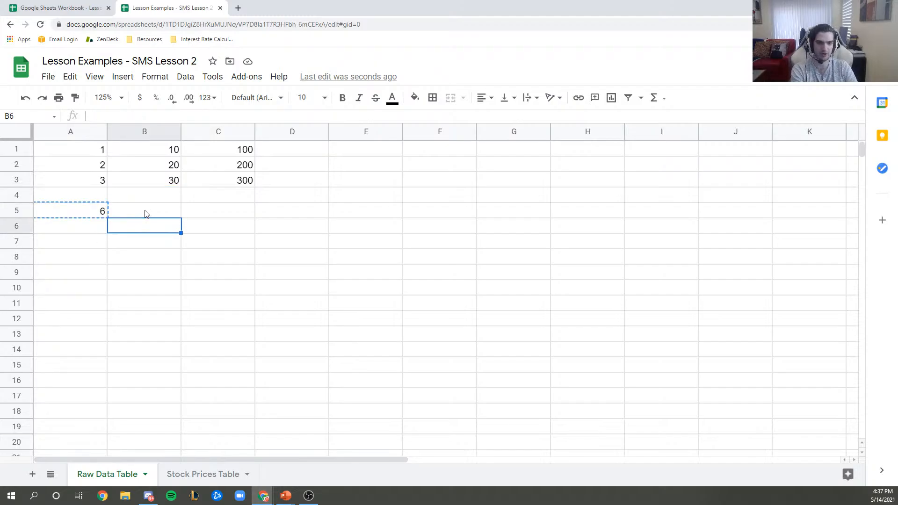
{"action": "key", "text": "Left"}
{"action": "type", "text": "=sum("}
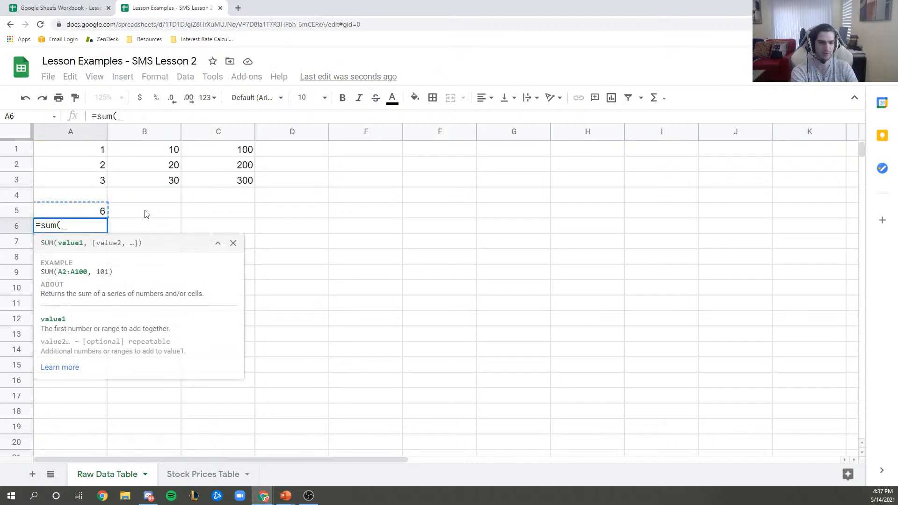
{"action": "type", "text": "a1:a3)"}
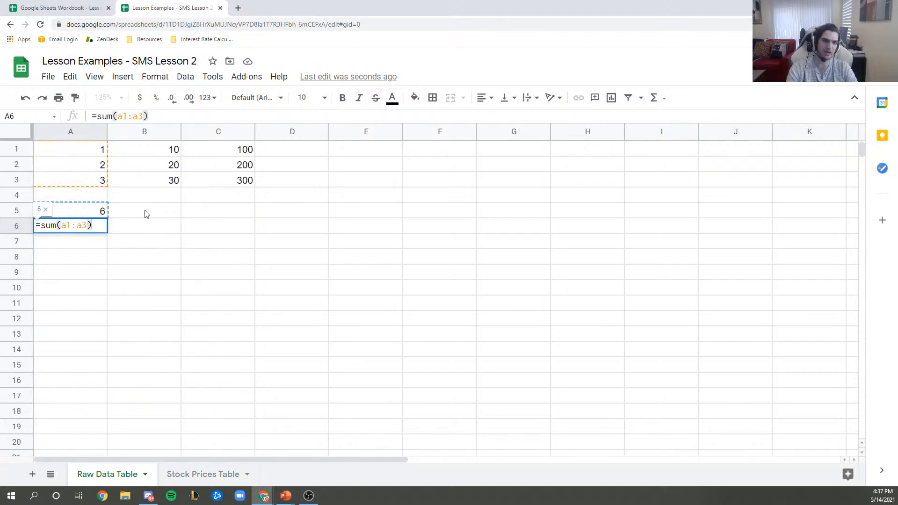
{"action": "key", "text": "Return"}
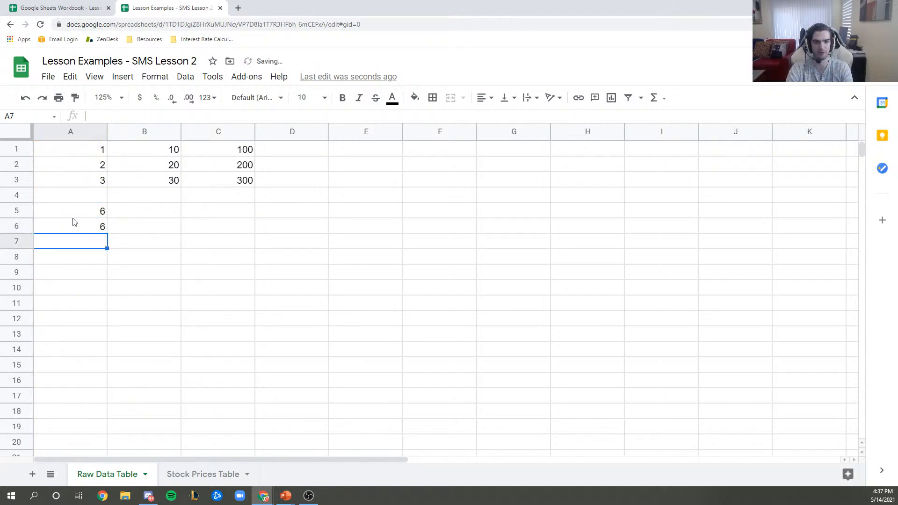
- Clear the total out of A5 and start typing the label 'One column'
{"action": "left_click", "coordinate": [74, 214]}
{"action": "key", "text": "Delete"}
{"action": "type", "text": "One column"}
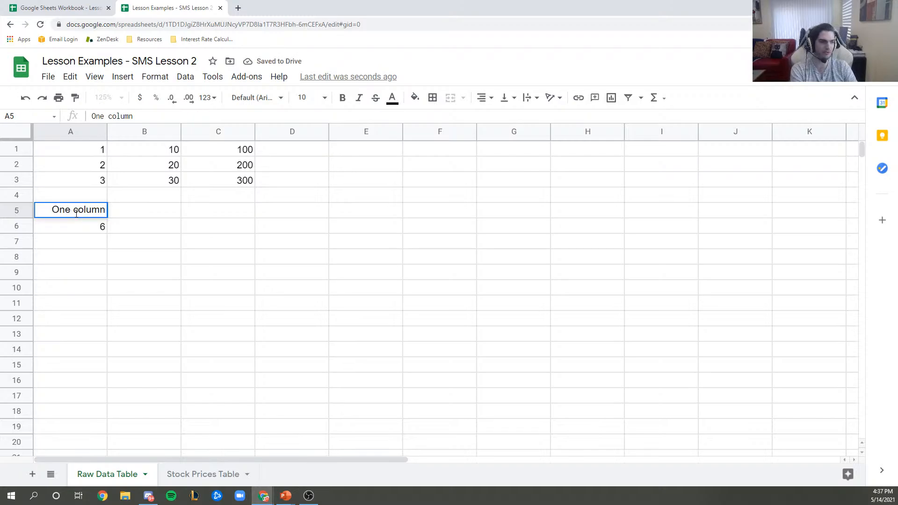
- Confirm 'One column' in A5 and enter 'One row' in B5
{"action": "key", "text": "Return"}
{"action": "key", "text": "Up"}
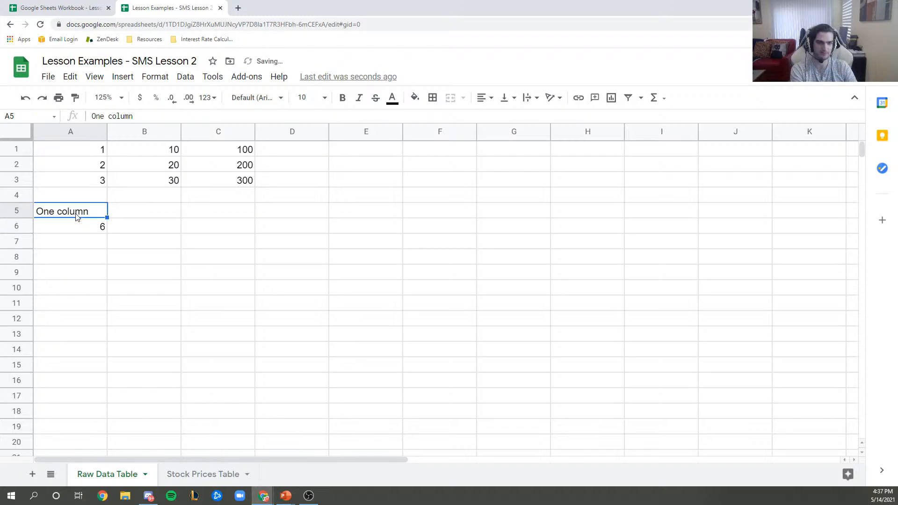
{"action": "key", "text": "Right"}
{"action": "type", "text": "One row"}
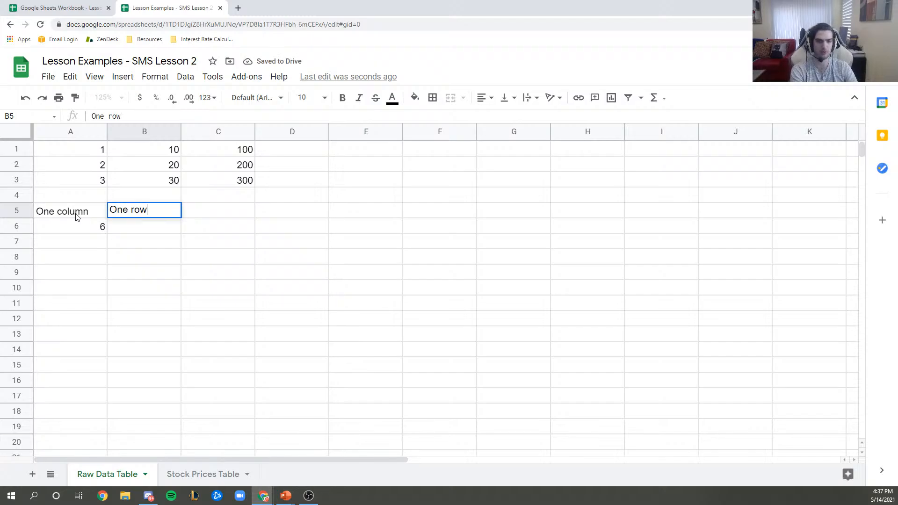
{"action": "key", "text": "Return"}
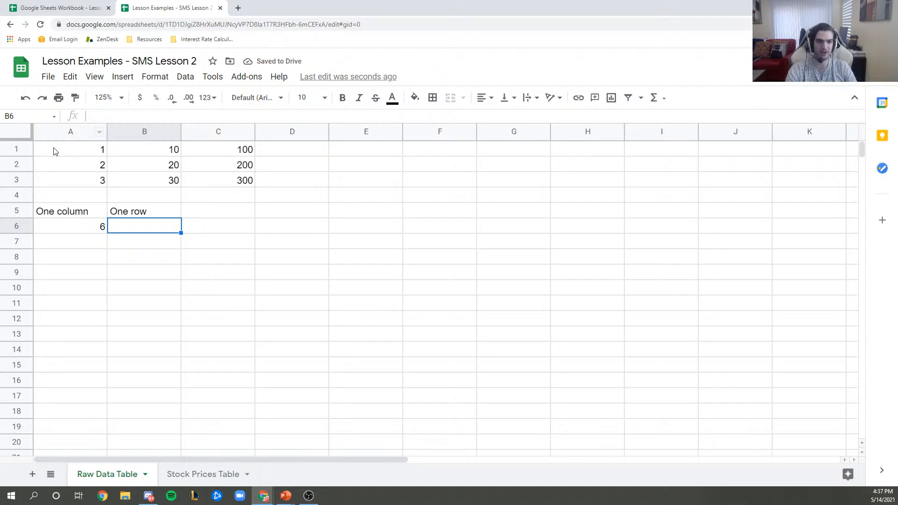
{"action": "left_click", "coordinate": [19, 148]}
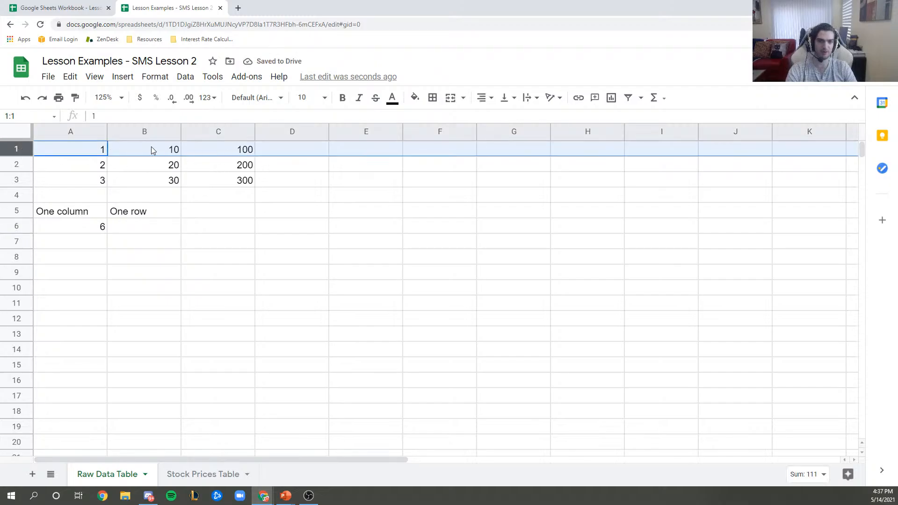
- Enter =SUM(A1:C1) in B6 by dragging across row 1, giving 111
{"action": "left_click", "coordinate": [137, 224]}
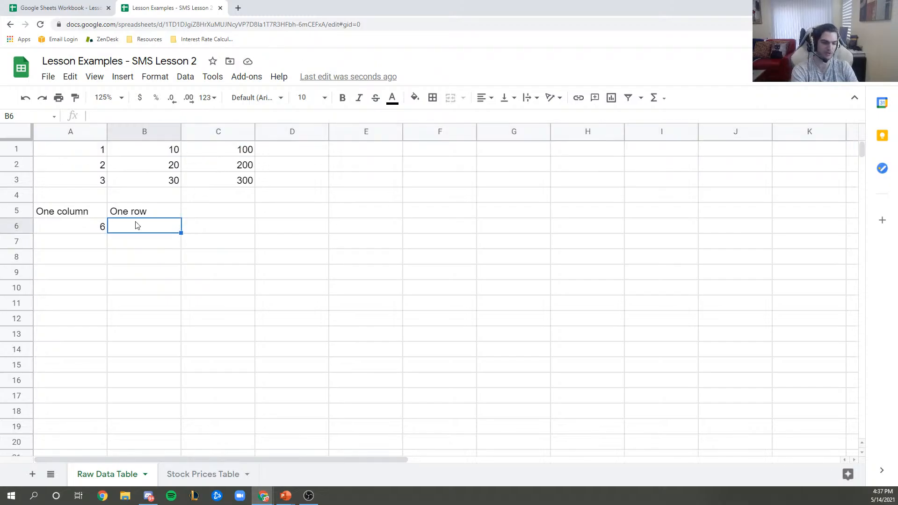
{"action": "type", "text": "=sum("}
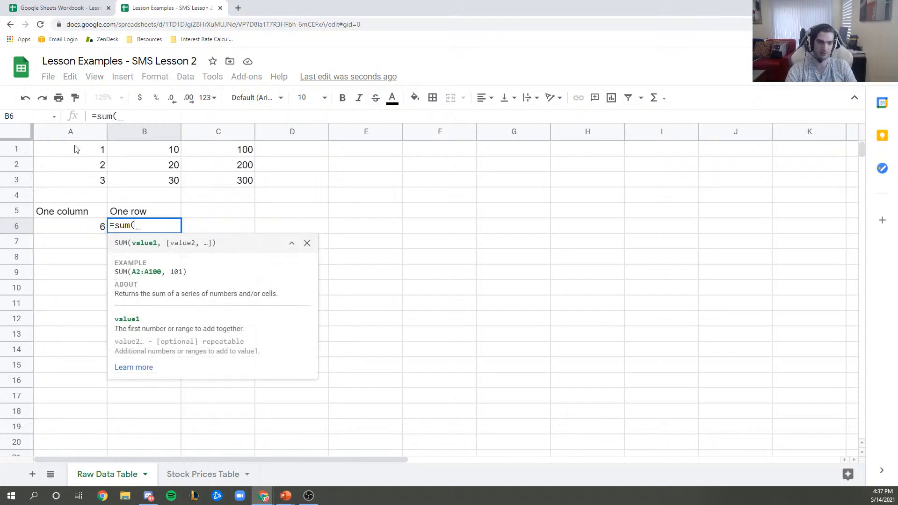
{"action": "left_click_drag", "start_coordinate": [76, 148], "coordinate": [230, 155]}
{"action": "type", "text": ")"}
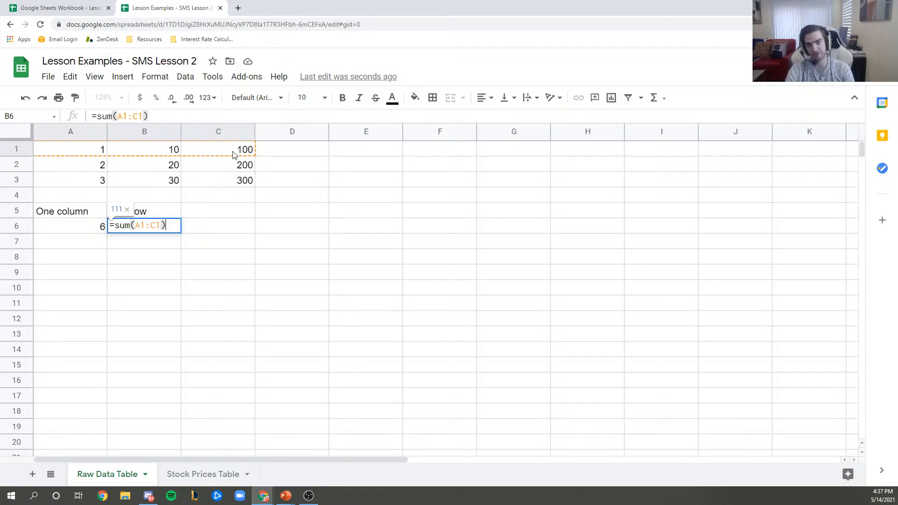
{"action": "key", "text": "Return"}
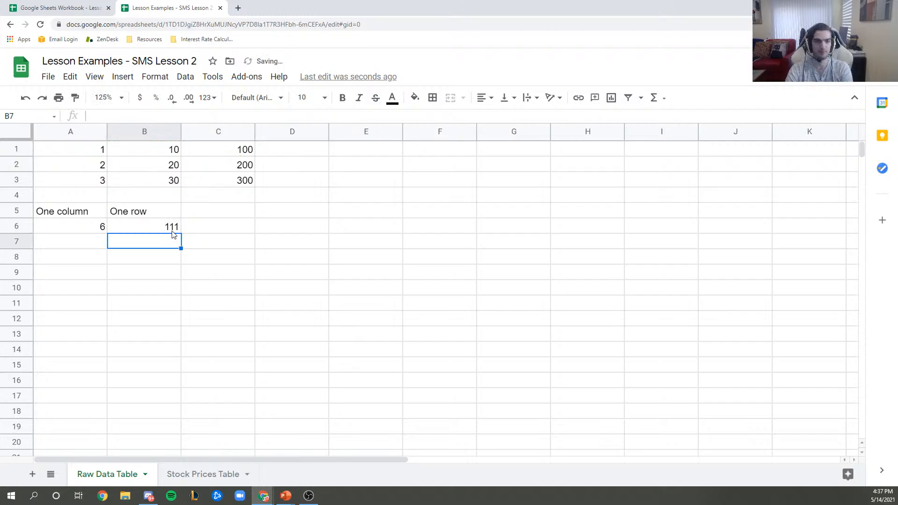
{"action": "left_click", "coordinate": [172, 230]}
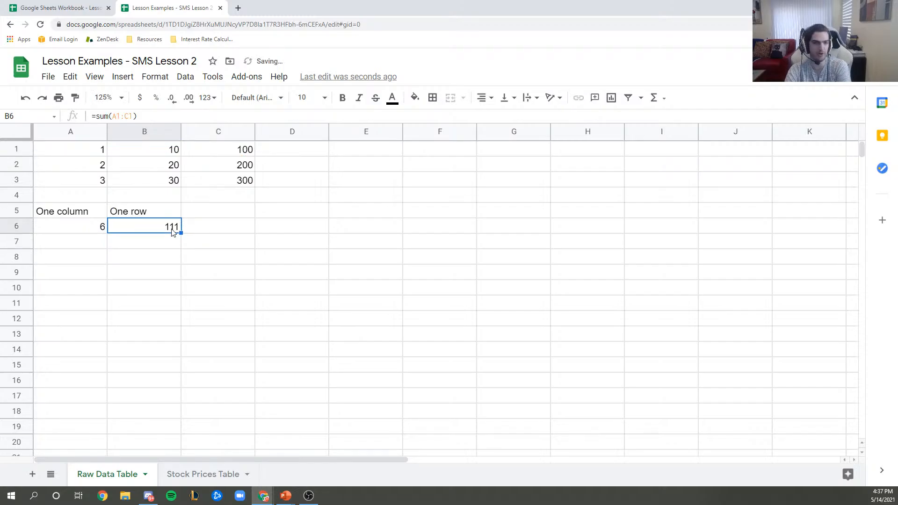
{"action": "left_click", "coordinate": [236, 210]}
- Label C5 'Row and column', then demo selecting A1:A3 with B1:C1, and the A1:C3 block
{"action": "type", "text": "Row and column"}
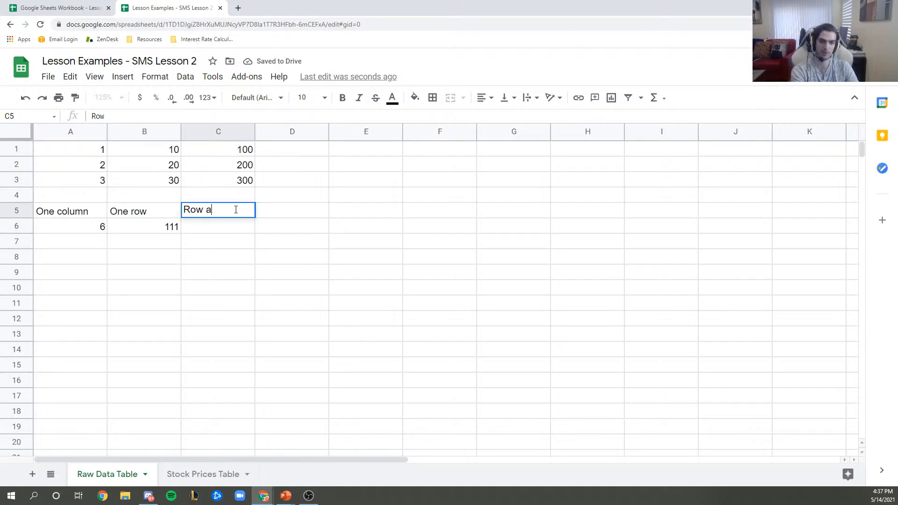
{"action": "key", "text": "Return"}
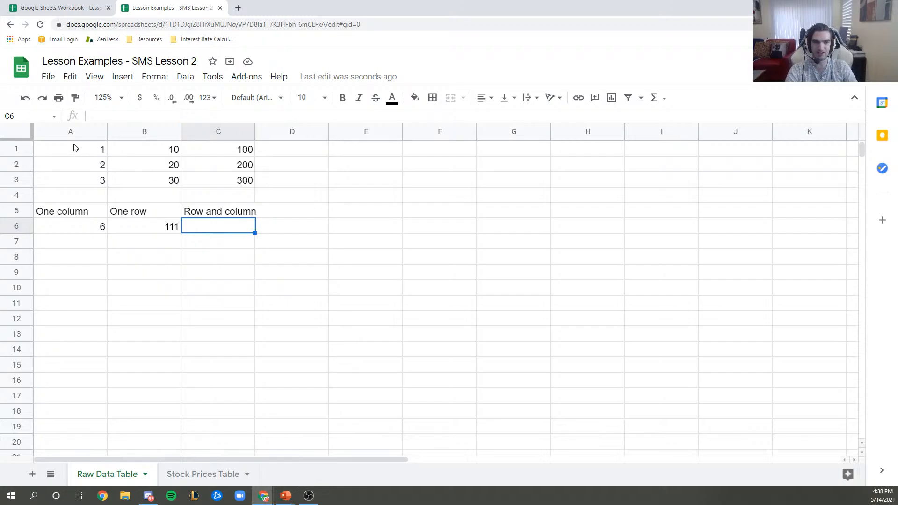
{"action": "left_click_drag", "start_coordinate": [73, 150], "coordinate": [75, 181]}
{"action": "left_click_drag", "start_coordinate": [157, 150], "coordinate": [204, 157], "text": "ctrl"}
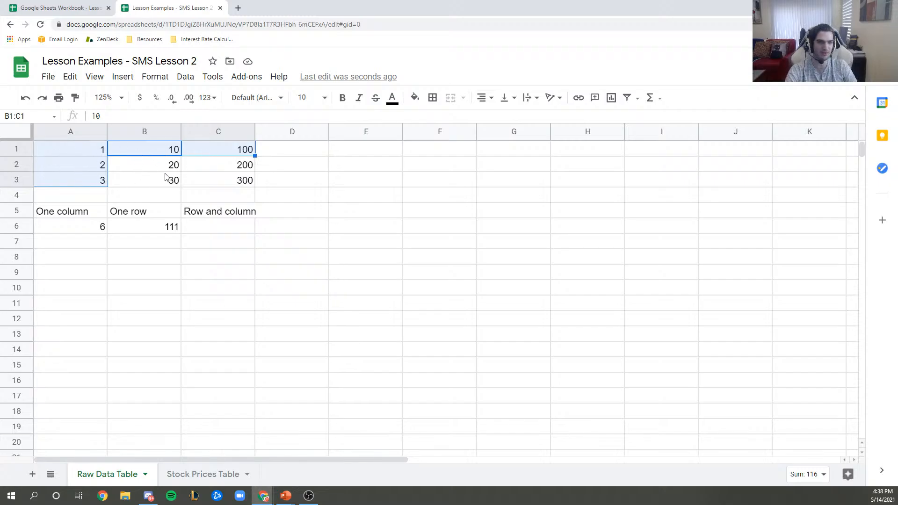
{"action": "left_click", "coordinate": [178, 193]}
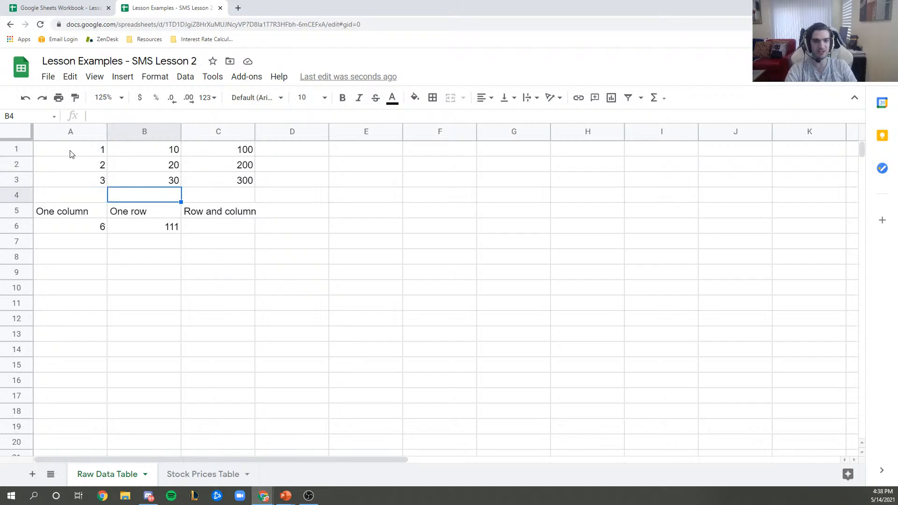
{"action": "left_click_drag", "start_coordinate": [71, 154], "coordinate": [233, 185]}
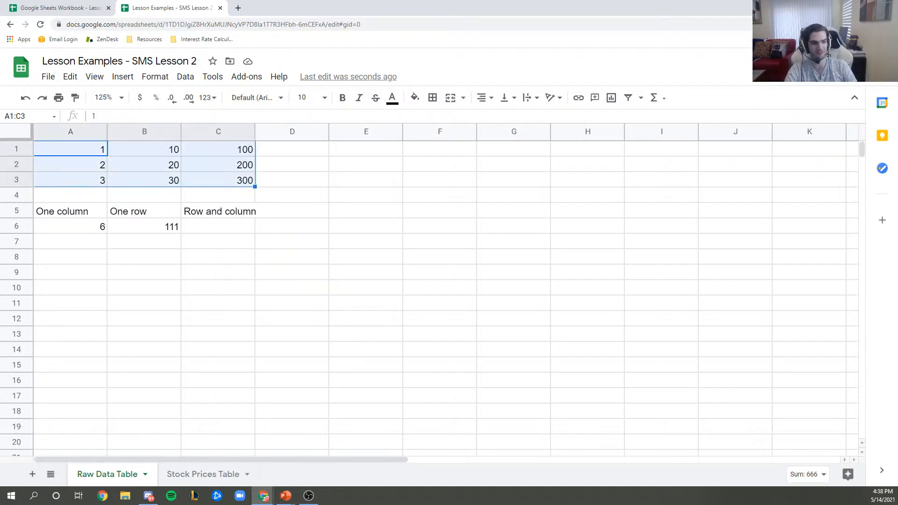
- Enter =SUM(A1:C3) in C6 by dragging from A1 to C3, giving 666
{"action": "left_click", "coordinate": [237, 232]}
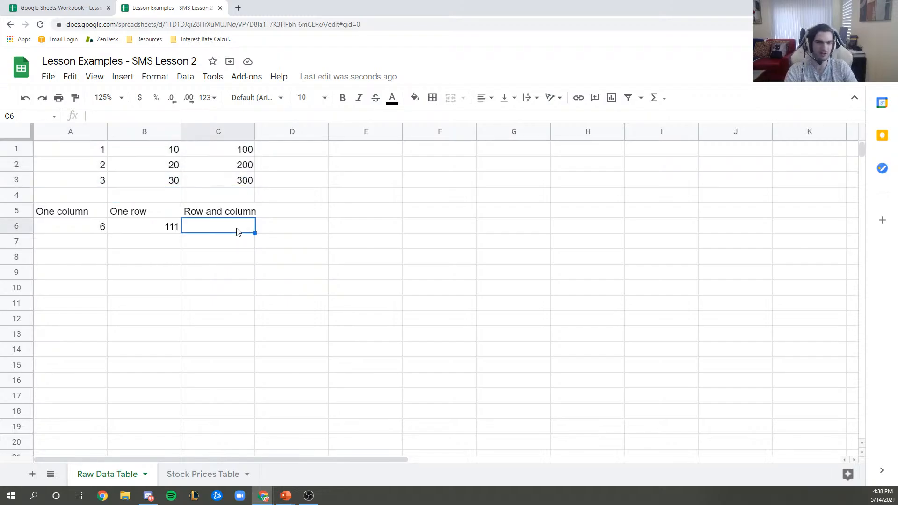
{"action": "type", "text": "=sum"}
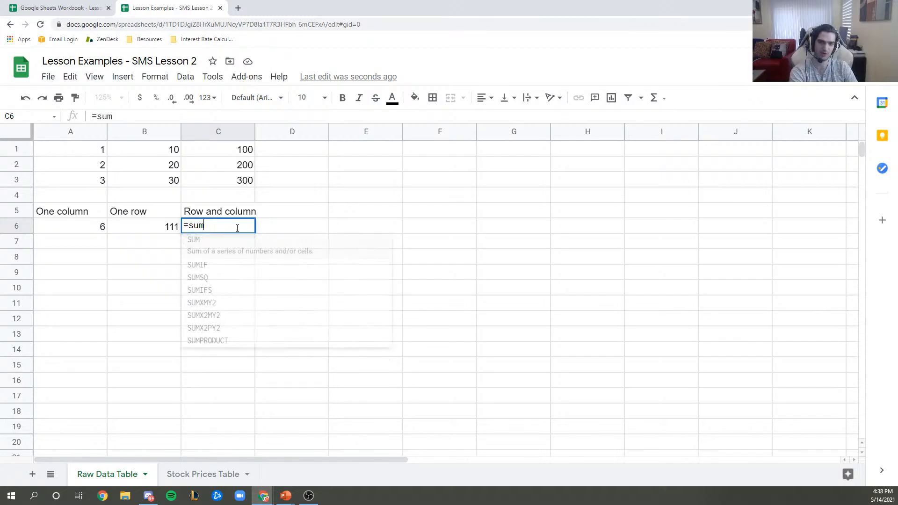
{"action": "type", "text": "("}
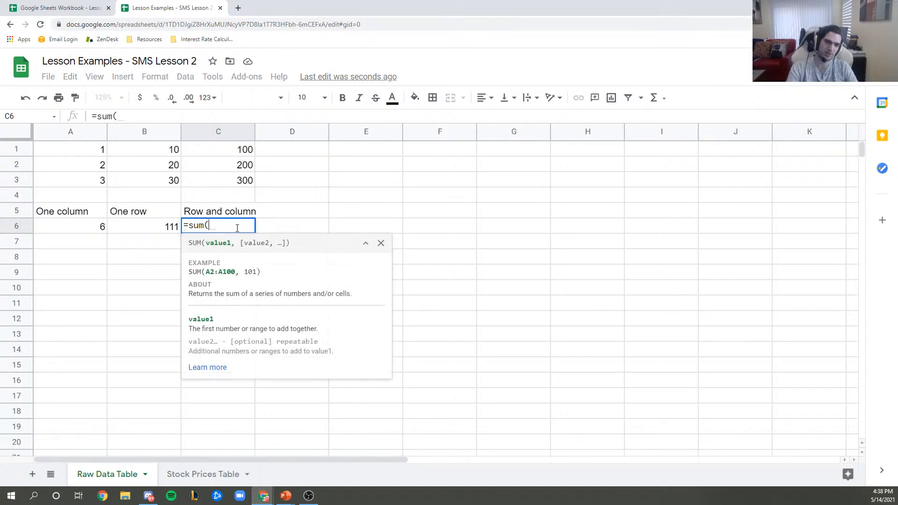
{"action": "left_click", "coordinate": [64, 150]}
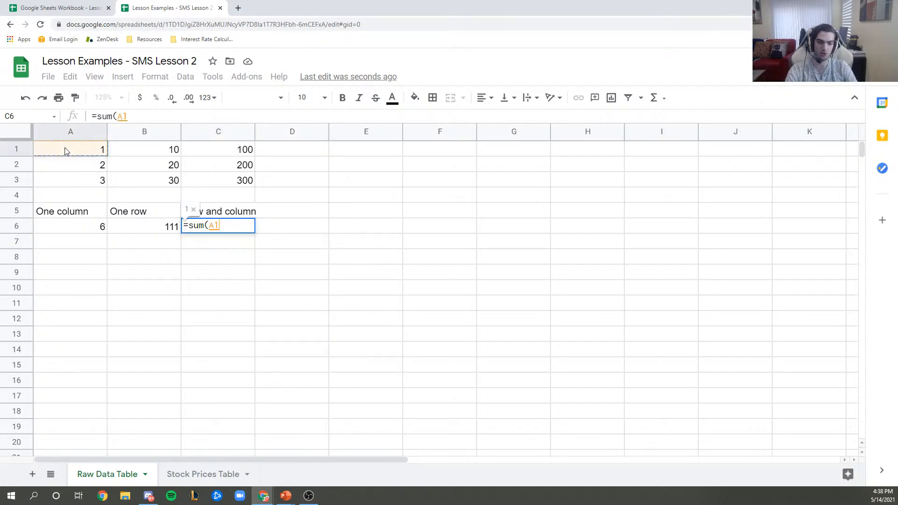
{"action": "left_click_drag", "start_coordinate": [64, 150], "coordinate": [229, 187]}
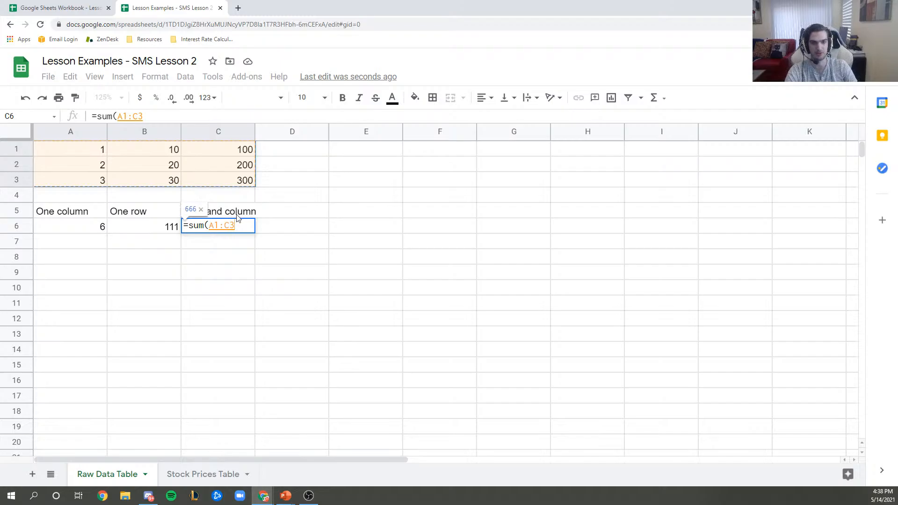
{"action": "key", "text": "Return"}
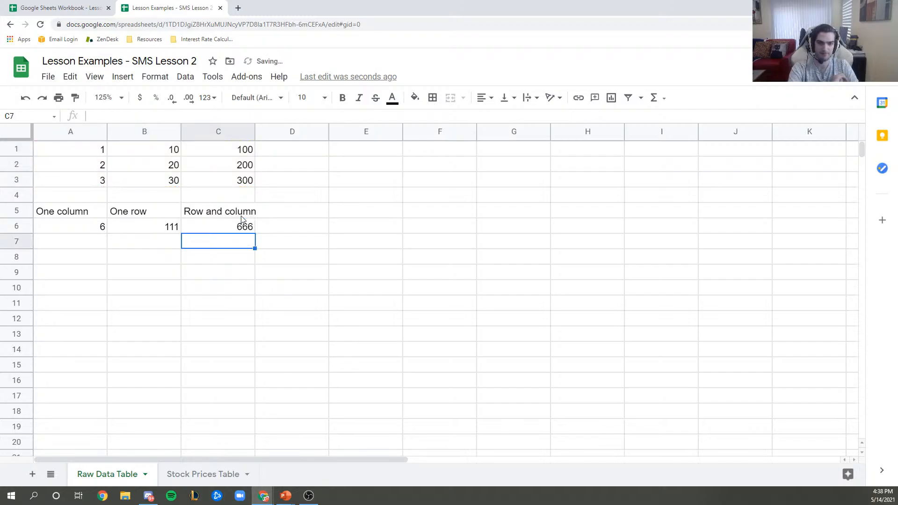
{"action": "left_click_drag", "start_coordinate": [90, 153], "coordinate": [215, 181]}
{"action": "left_click", "coordinate": [243, 230]}
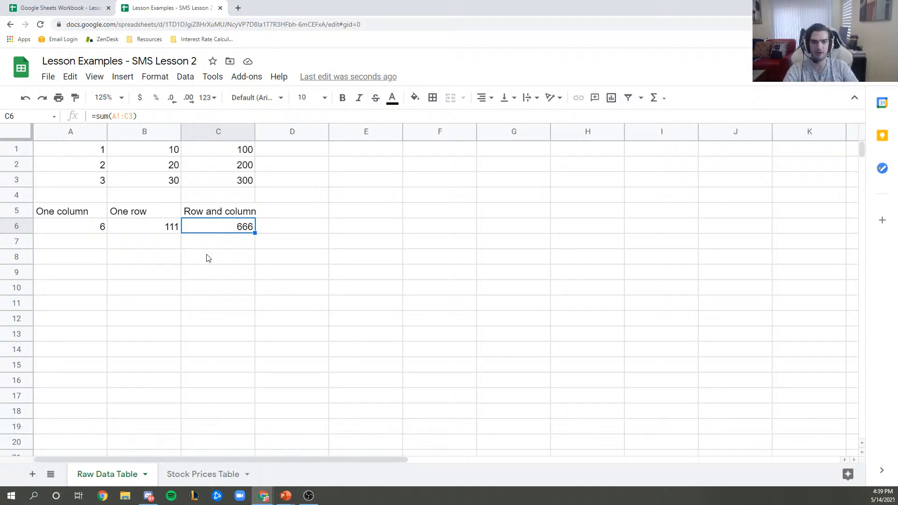
- Reselect A1:A3 and A1:C1 to show sums 6 and 111, then review A6's =SUM(A1:A3) formula
{"action": "left_click_drag", "start_coordinate": [80, 149], "coordinate": [65, 178]}
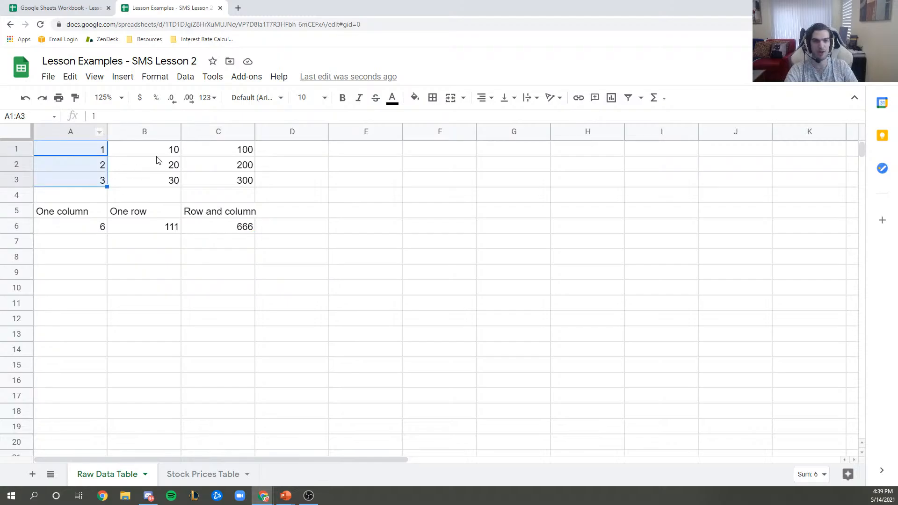
{"action": "left_click_drag", "start_coordinate": [228, 150], "coordinate": [48, 154]}
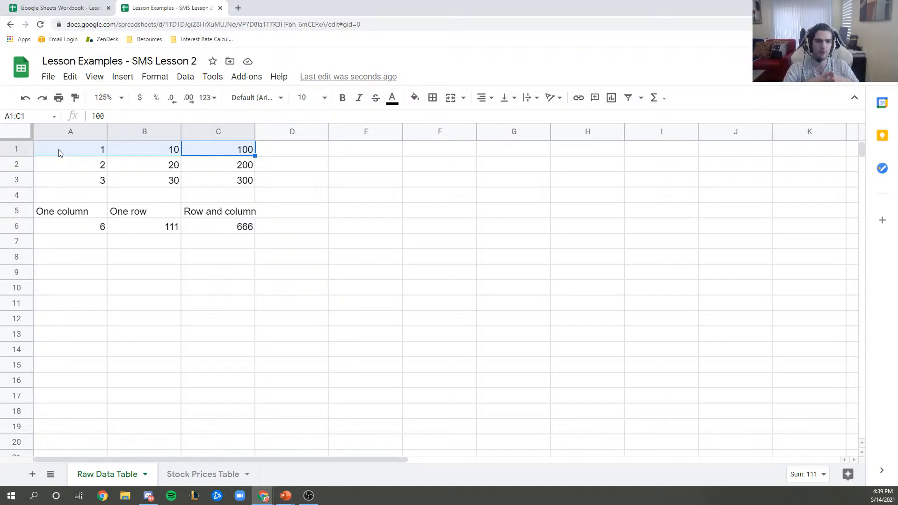
{"action": "left_click", "coordinate": [99, 227]}
{"action": "left_click", "coordinate": [100, 119]}
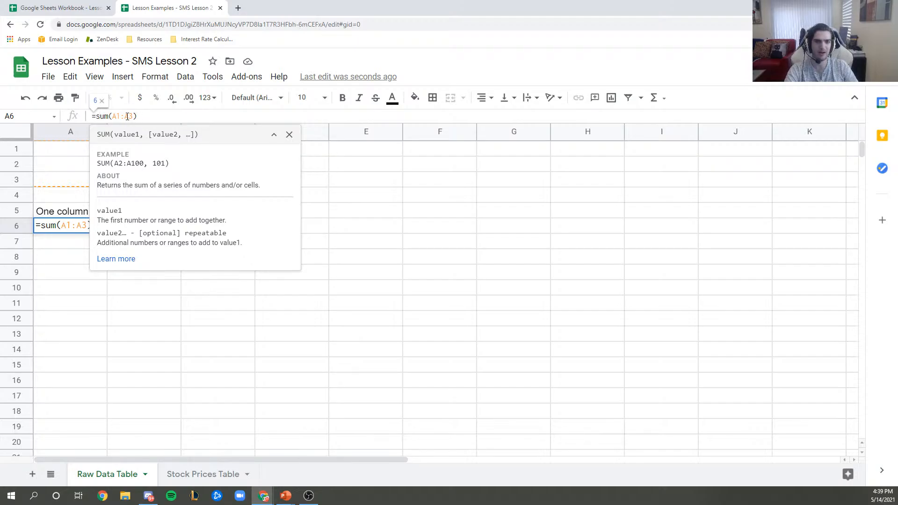
{"action": "left_click_drag", "start_coordinate": [137, 115], "coordinate": [92, 116]}
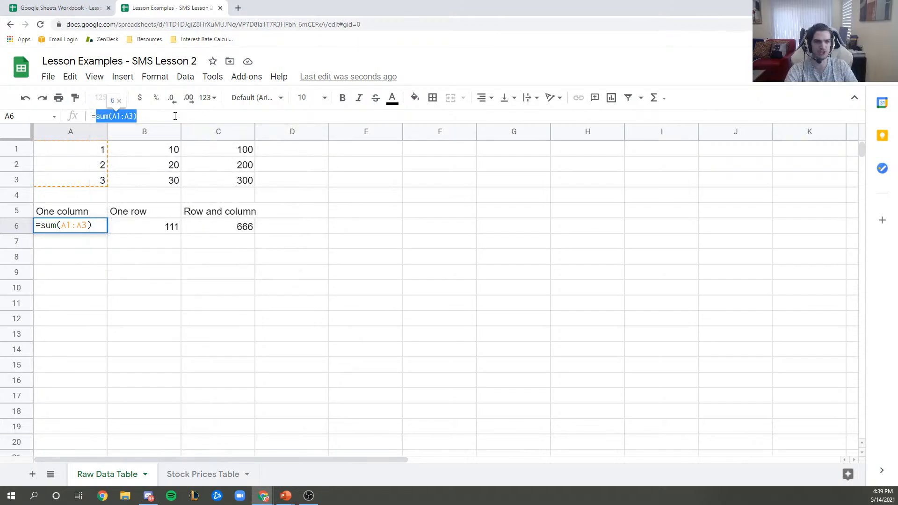
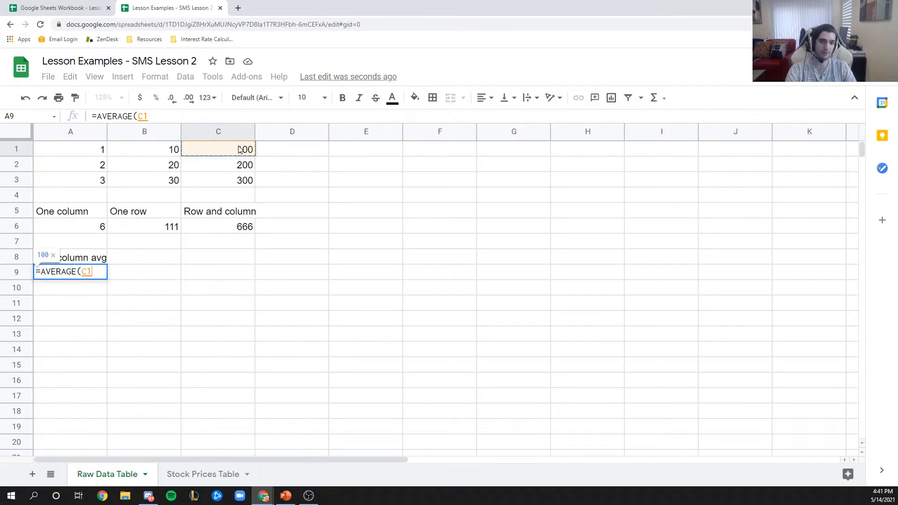
- Complete =AVERAGE(C1:C3) in A9 so it shows 200, then check the formula
{"action": "left_click_drag", "start_coordinate": [238, 149], "coordinate": [233, 187]}
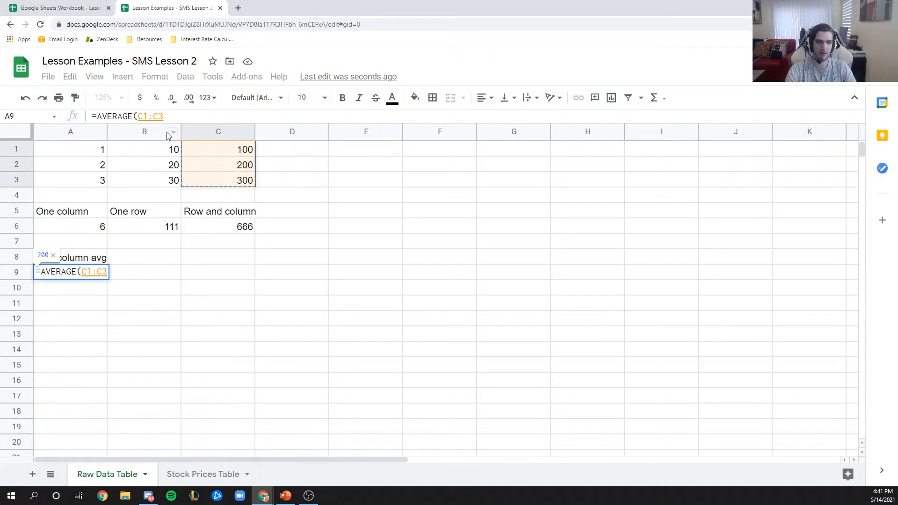
{"action": "left_click", "coordinate": [174, 116]}
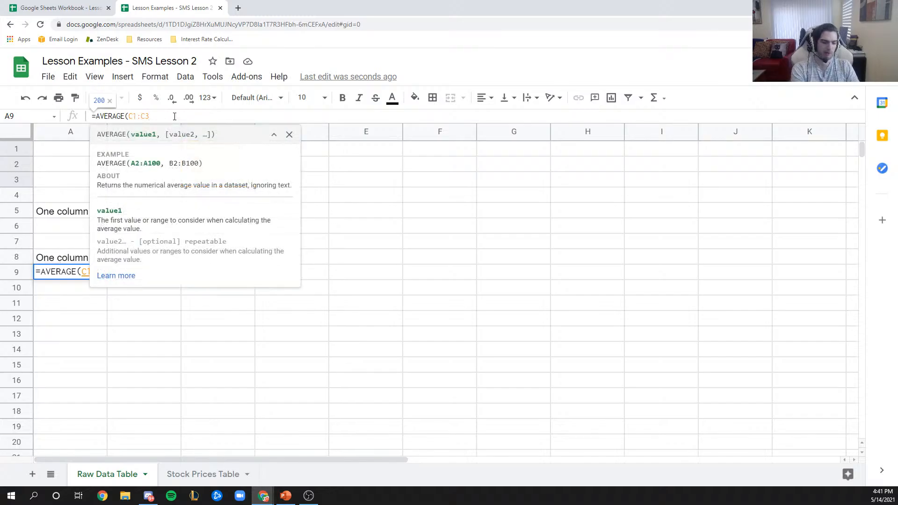
{"action": "type", "text": ")"}
{"action": "key", "text": "Return"}
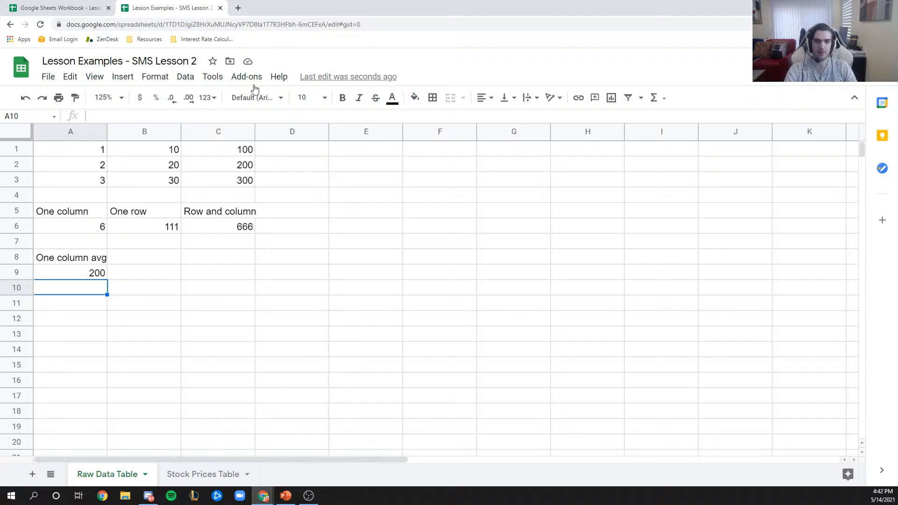
{"action": "left_click", "coordinate": [100, 271]}
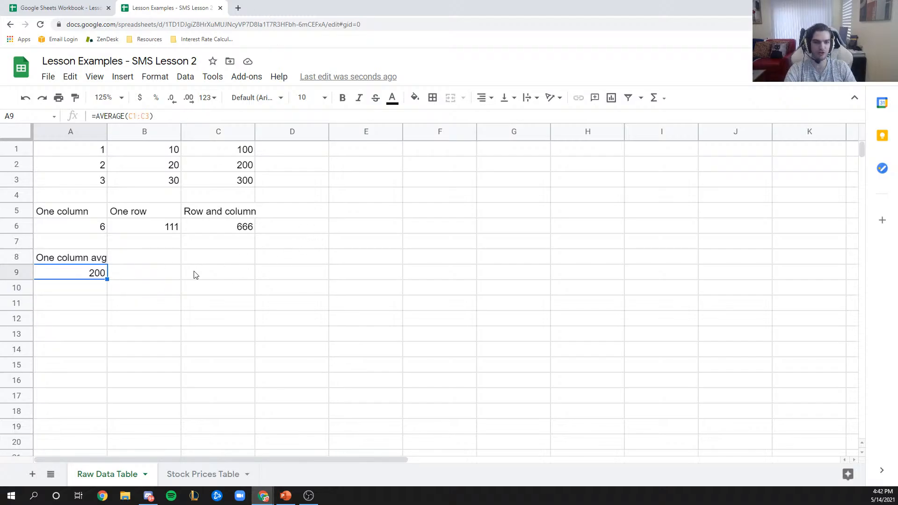
- Enter =sum(C1:C3)/3 in A10, giving 200, and compare it with A9's formula
{"action": "left_click", "coordinate": [97, 296]}
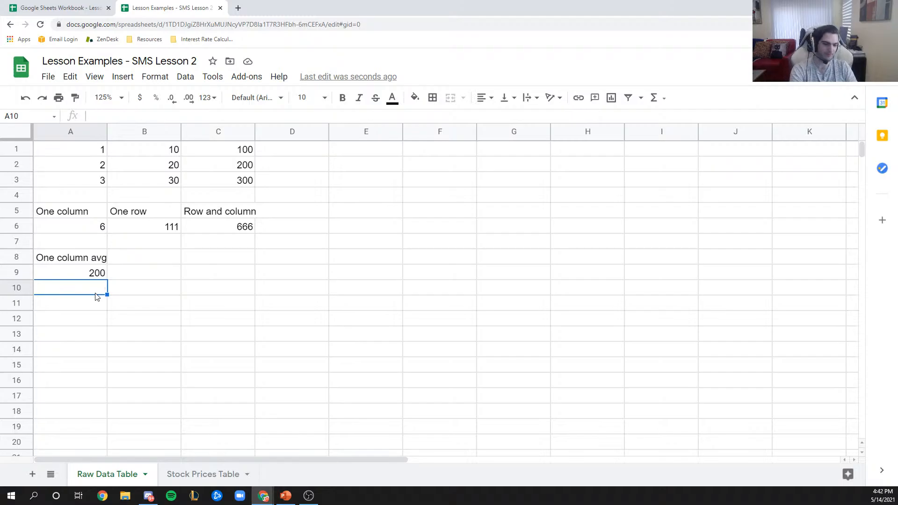
{"action": "type", "text": "="}
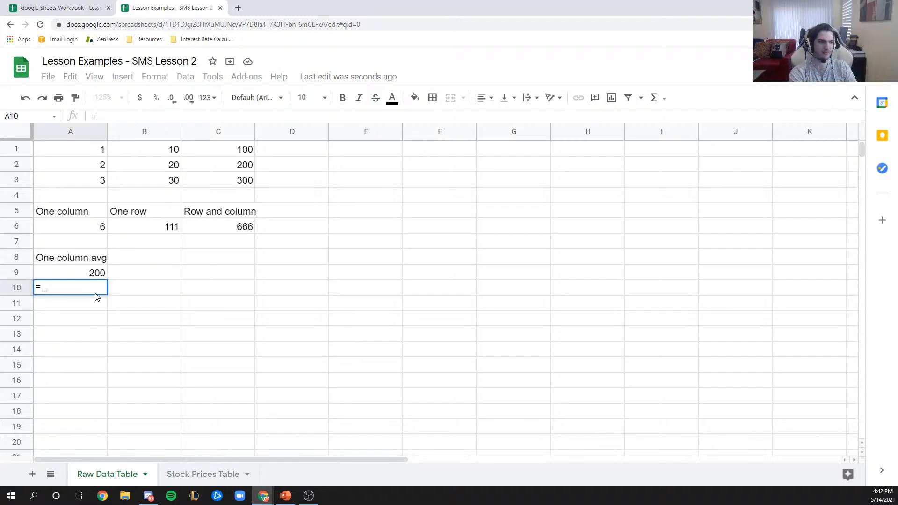
{"action": "type", "text": "("}
{"action": "key", "text": "BackSpace"}
{"action": "type", "text": "s"}
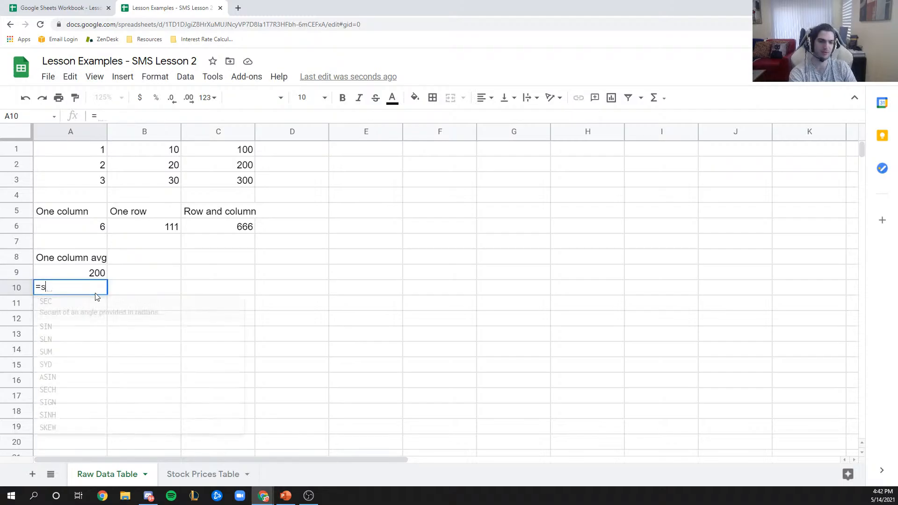
{"action": "type", "text": "um("}
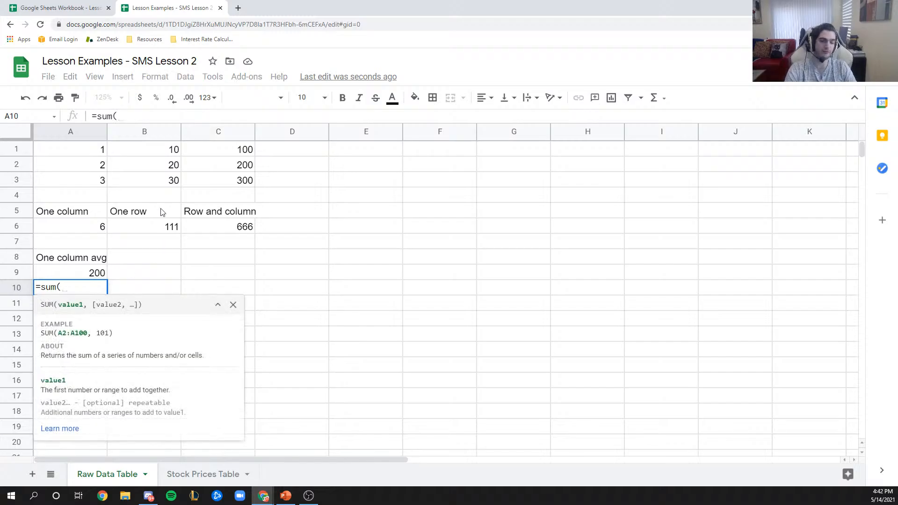
{"action": "left_click_drag", "start_coordinate": [216, 151], "coordinate": [212, 179]}
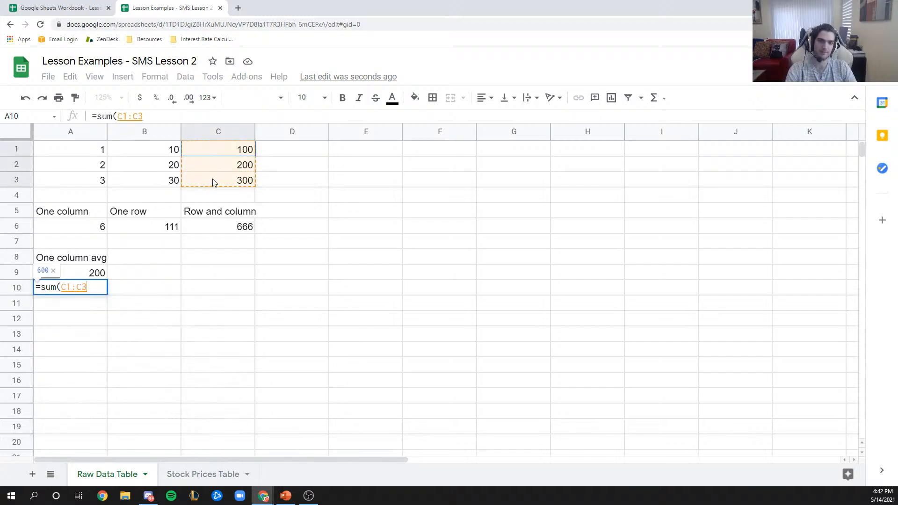
{"action": "type", "text": ")"}
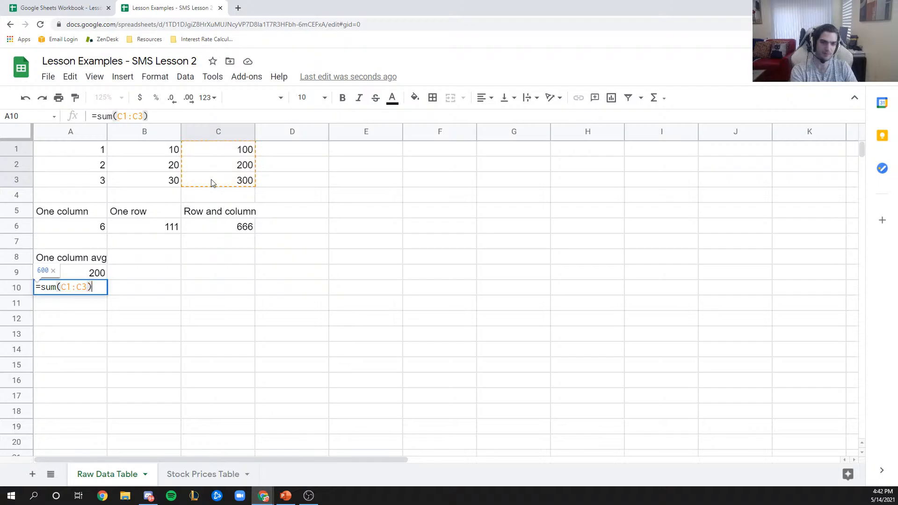
{"action": "type", "text": "/"}
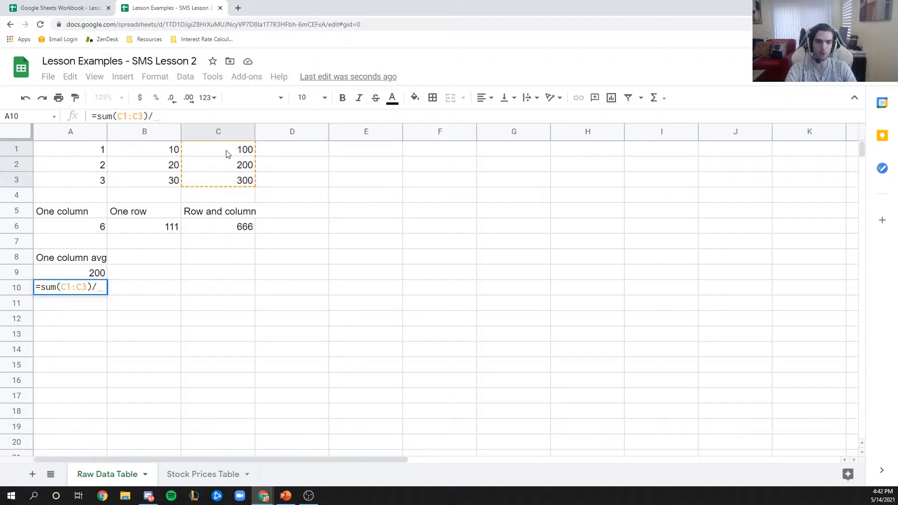
{"action": "type", "text": "3"}
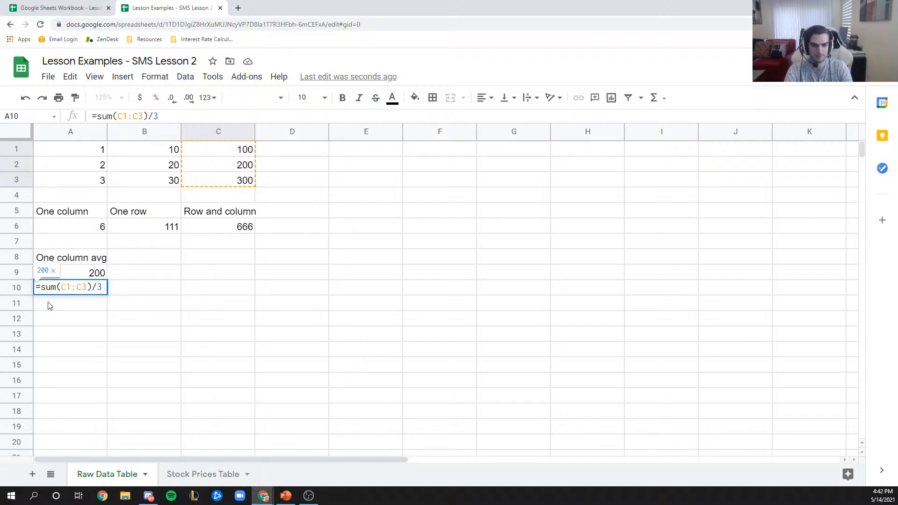
{"action": "key", "text": "Return"}
{"action": "left_click", "coordinate": [79, 275]}
{"action": "left_click", "coordinate": [86, 291]}
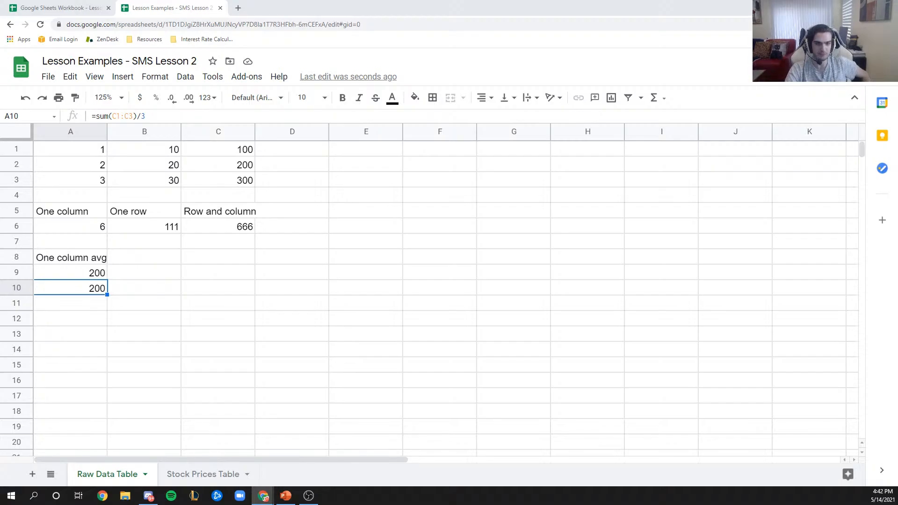
{"action": "left_click", "coordinate": [211, 155]}
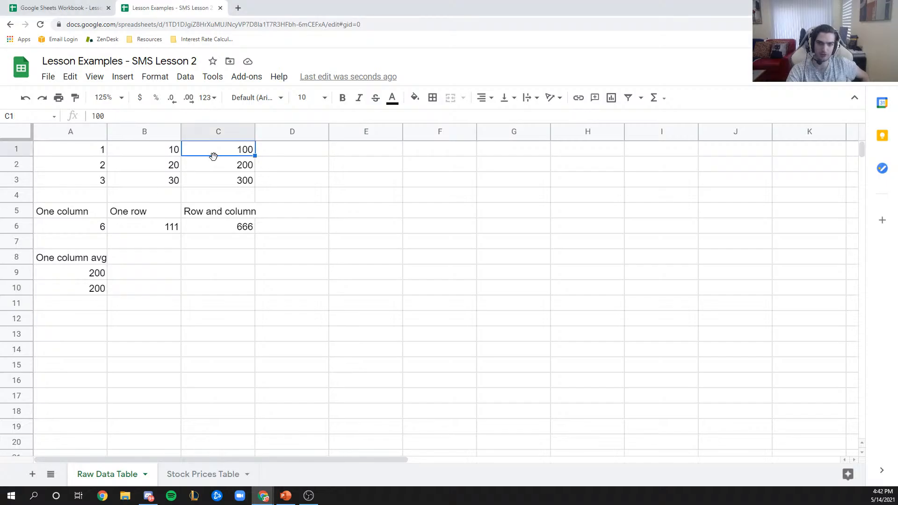
{"action": "left_click", "coordinate": [223, 165]}
{"action": "left_click", "coordinate": [224, 182]}
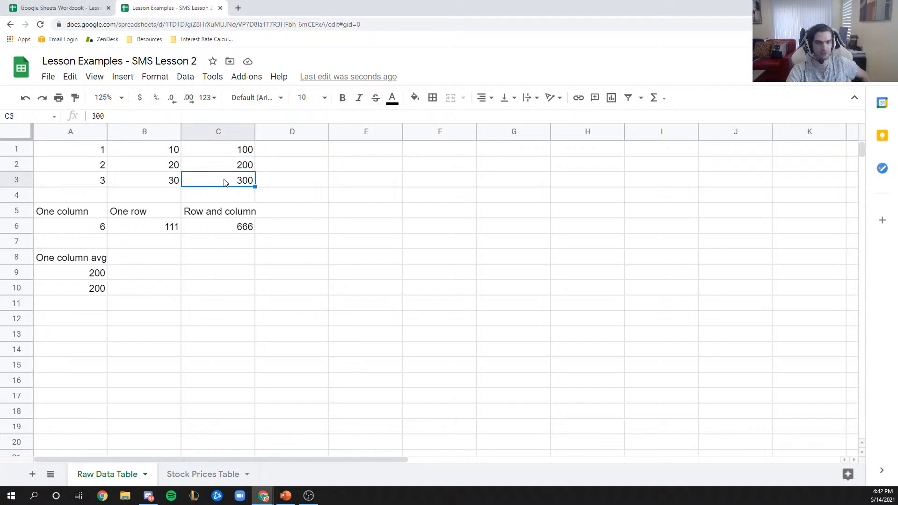
{"action": "left_click", "coordinate": [245, 150]}
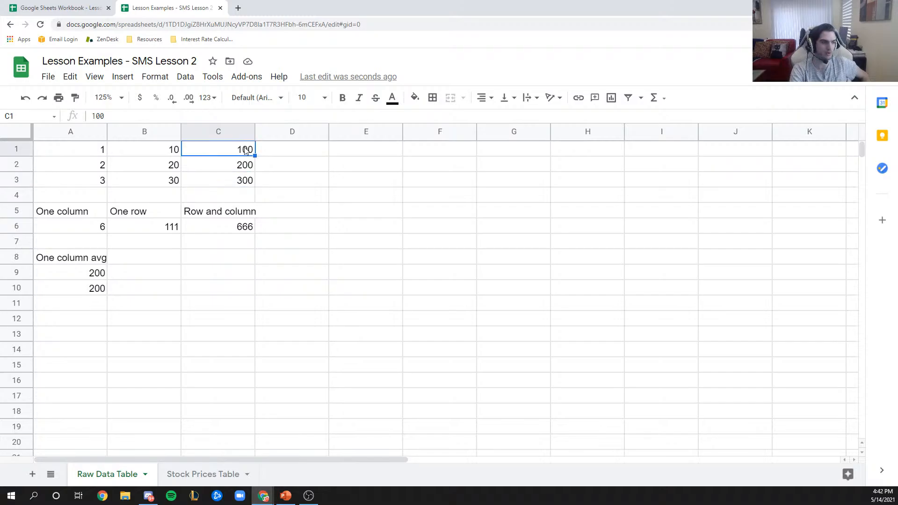
{"action": "key", "text": "Down"}
{"action": "key", "text": "Down"}
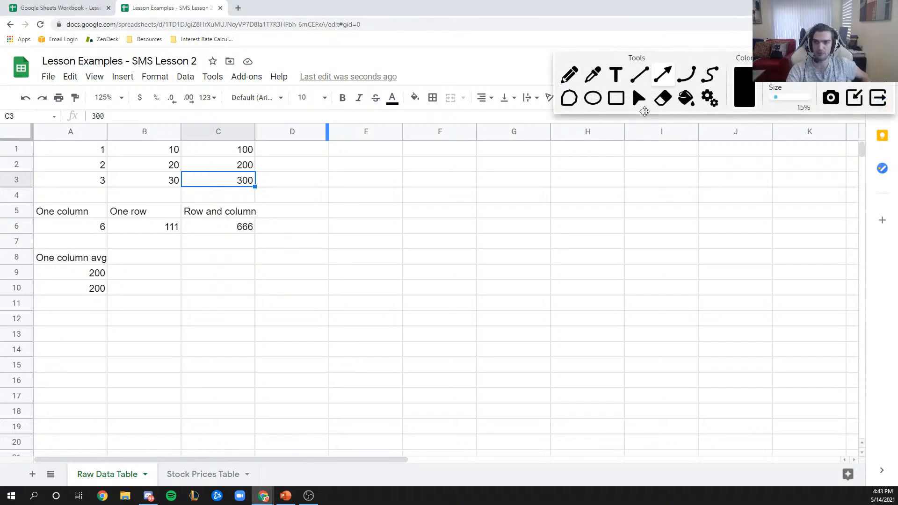
{"action": "left_click", "coordinate": [667, 83]}
{"action": "left_click_drag", "start_coordinate": [212, 183], "coordinate": [50, 74]}
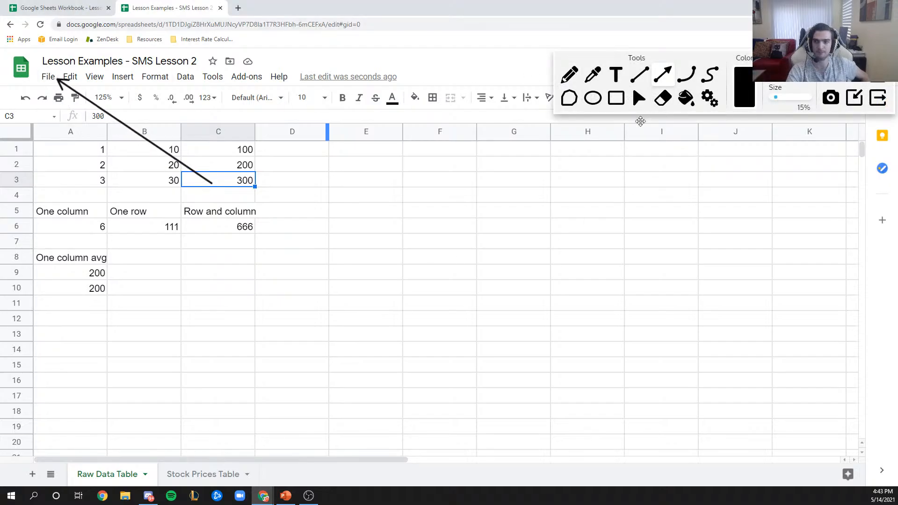
{"action": "left_click", "coordinate": [639, 98]}
{"action": "left_click", "coordinate": [49, 77]}
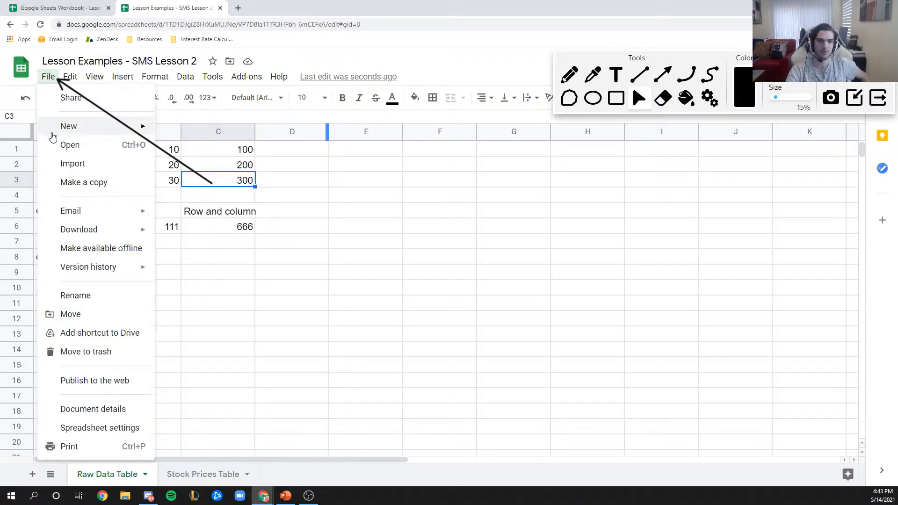
{"action": "left_click", "coordinate": [862, 99]}
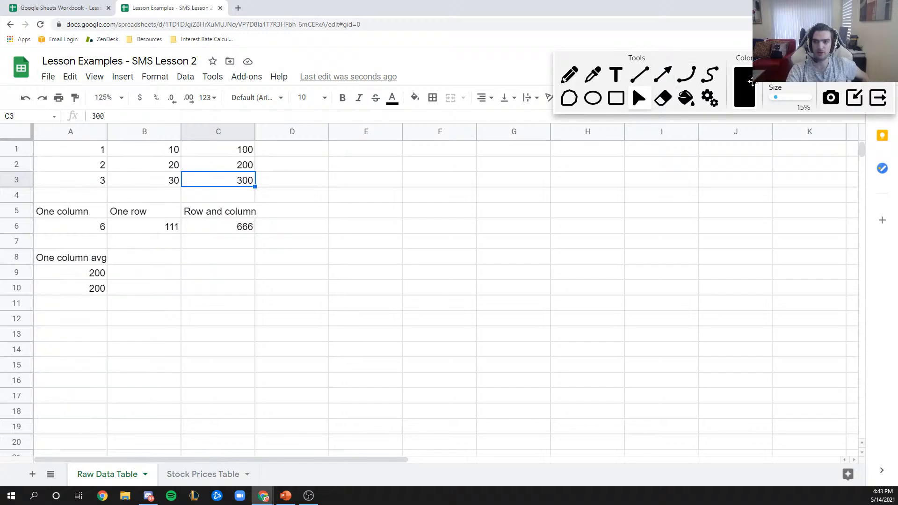
{"action": "left_click", "coordinate": [48, 76]}
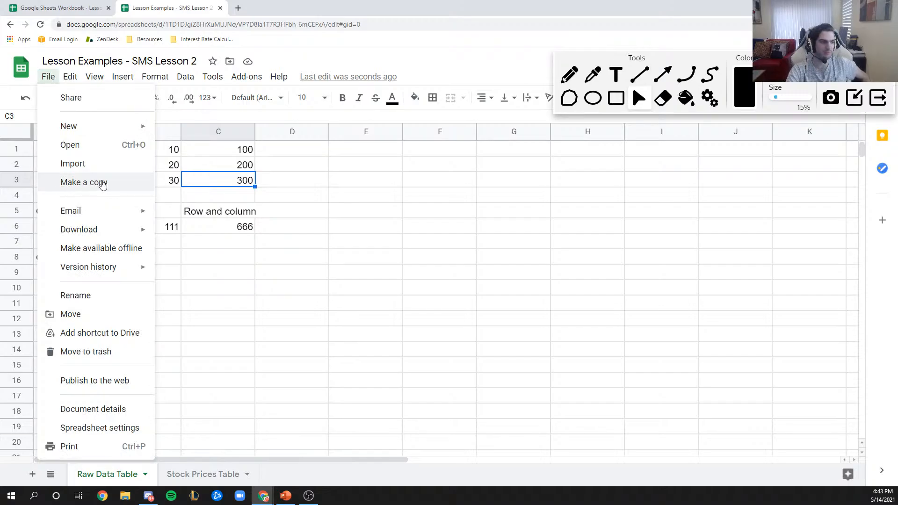
{"action": "left_click", "coordinate": [663, 76]}
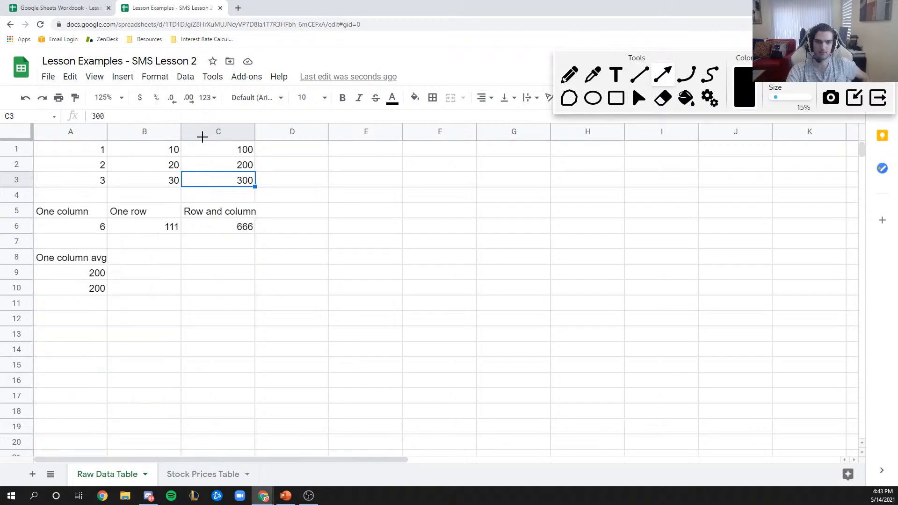
{"action": "left_click", "coordinate": [874, 96]}
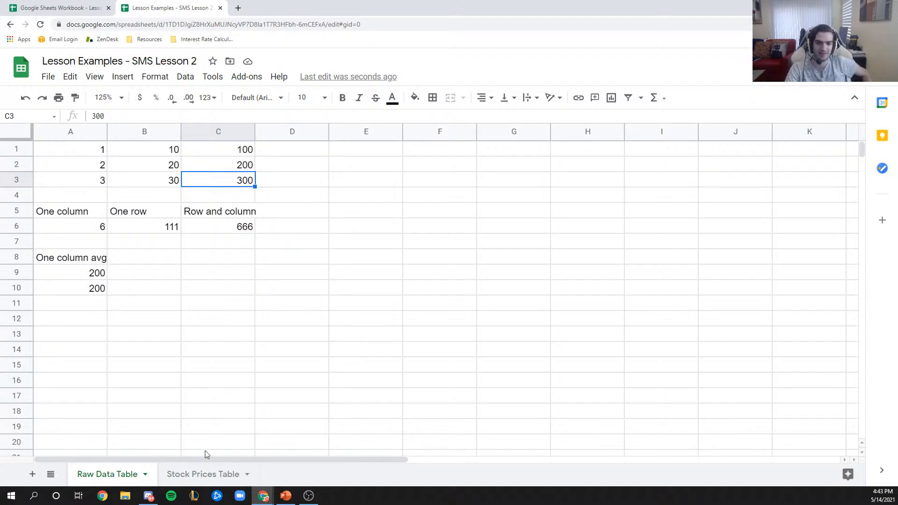
{"action": "left_click", "coordinate": [204, 473]}
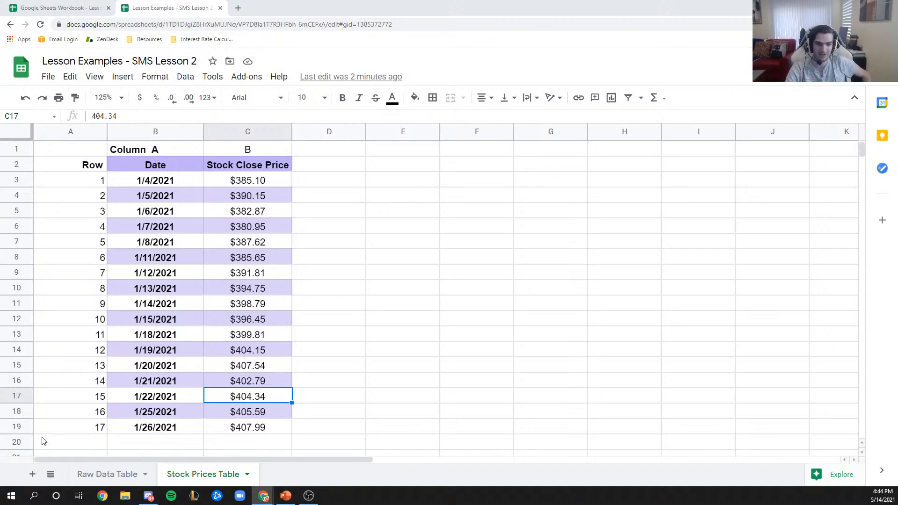
{"action": "left_click", "coordinate": [124, 474]}
- Review the A9 and A10 formulas, then label B8 'One row'
{"action": "left_click", "coordinate": [81, 278]}
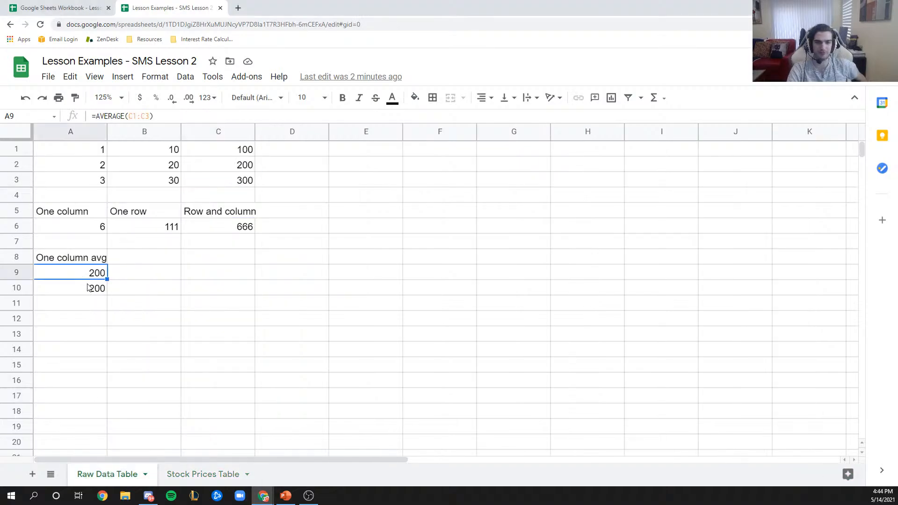
{"action": "left_click", "coordinate": [87, 287]}
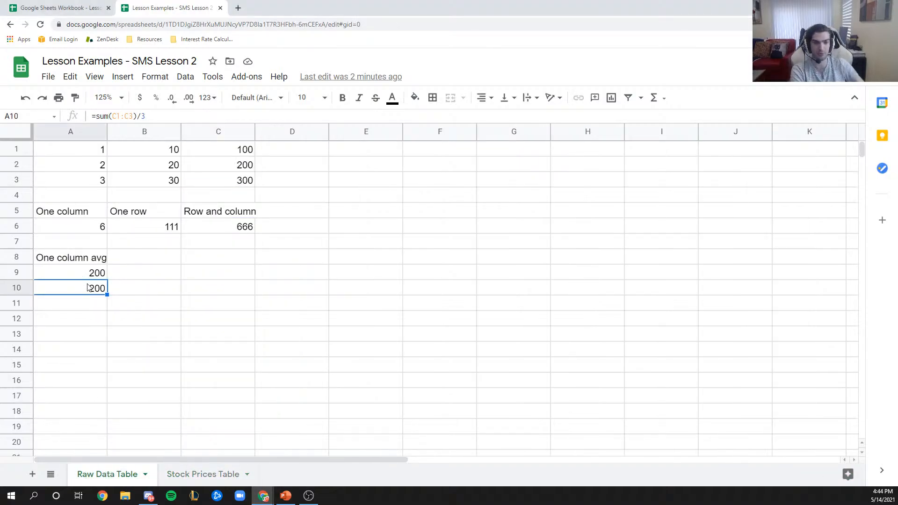
{"action": "key", "text": "Up"}
{"action": "key", "text": "Up"}
{"action": "key", "text": "Right"}
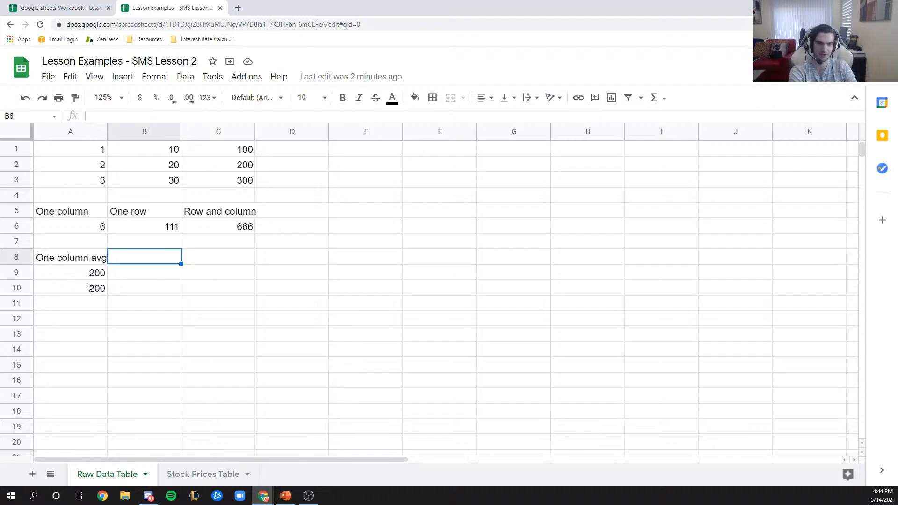
{"action": "type", "text": "One row"}
{"action": "key", "text": "Return"}
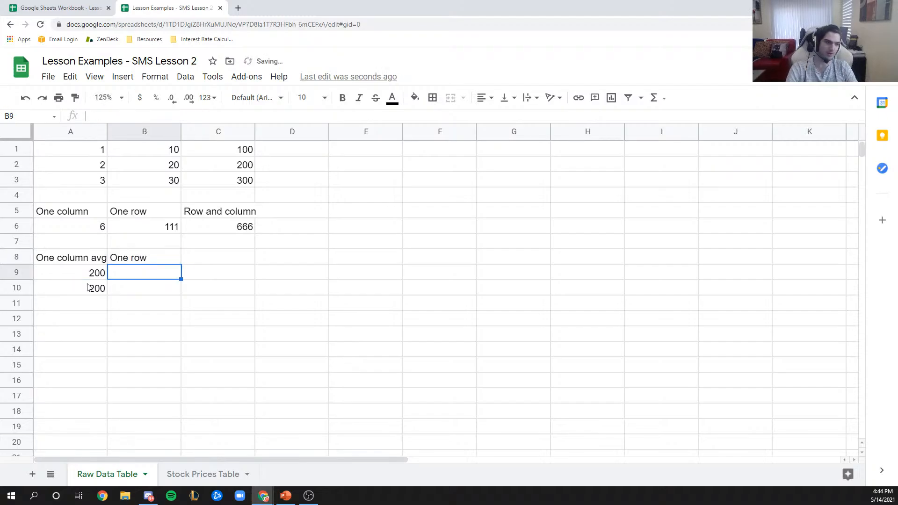
- Inspect A9's AVERAGE formula without changing it
{"action": "left_click", "coordinate": [99, 274]}
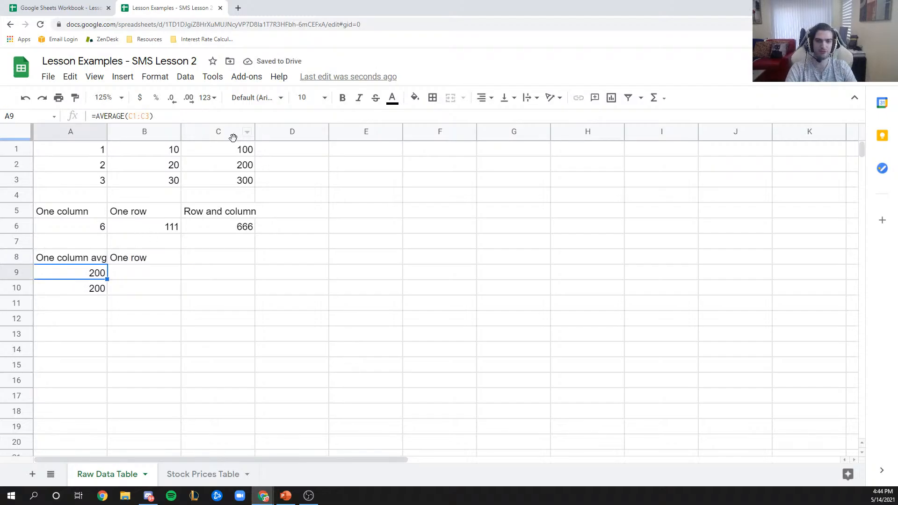
{"action": "left_click", "coordinate": [140, 116]}
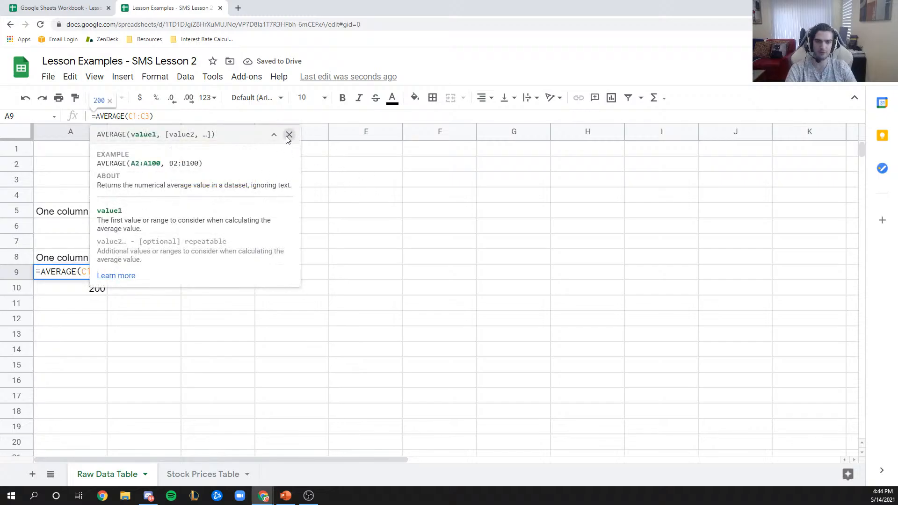
{"action": "left_click", "coordinate": [288, 135]}
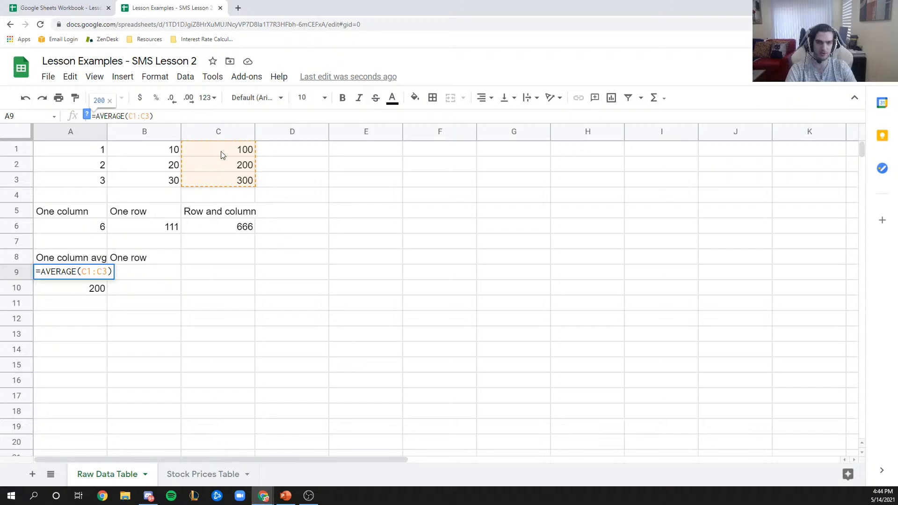
{"action": "key", "text": "Escape"}
- Enter =average(A1:C1) in B9, giving 37, and decline autofill
{"action": "left_click", "coordinate": [143, 276]}
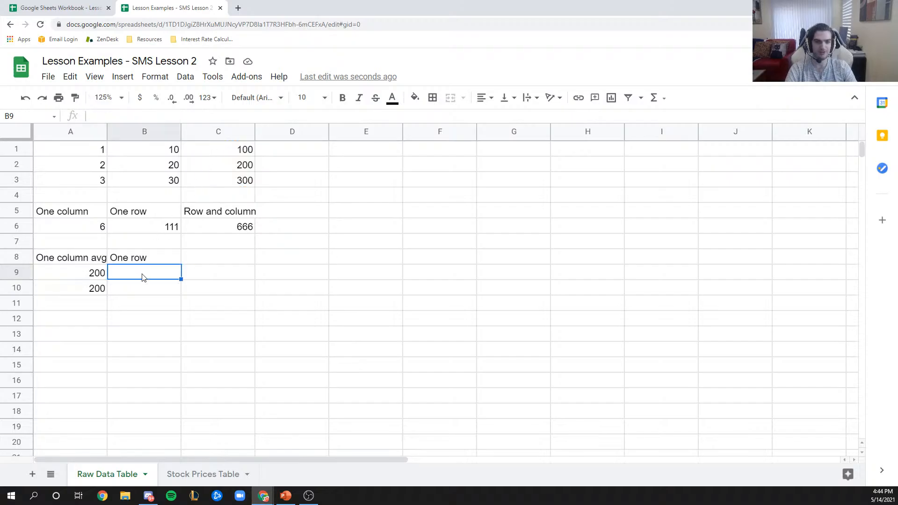
{"action": "type", "text": "="}
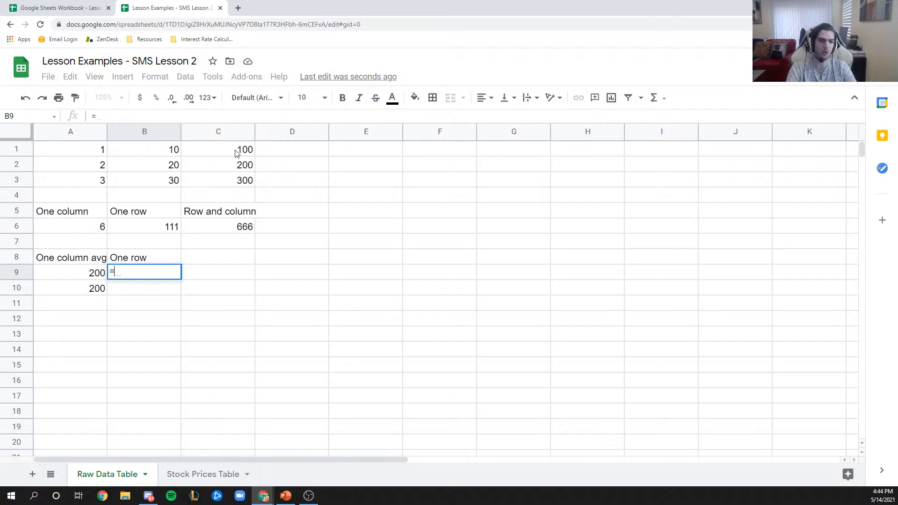
{"action": "type", "text": "average("}
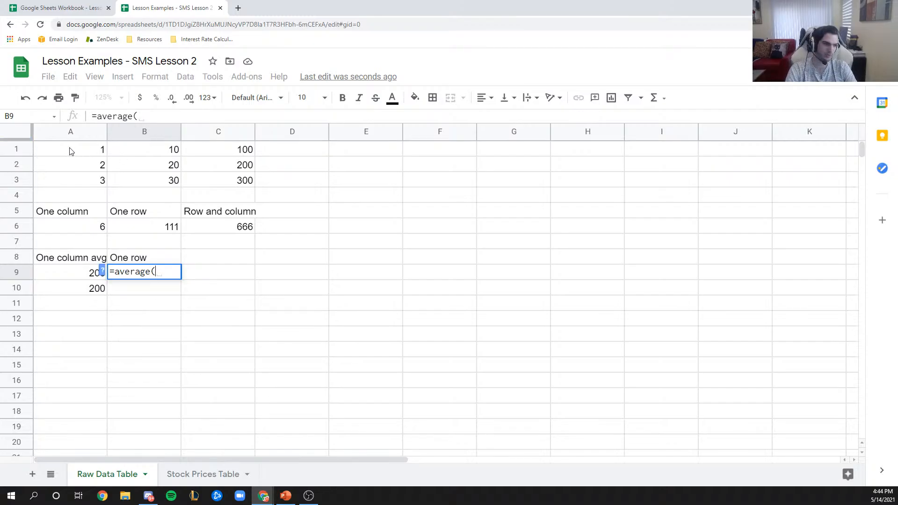
{"action": "left_click_drag", "start_coordinate": [69, 152], "coordinate": [223, 151]}
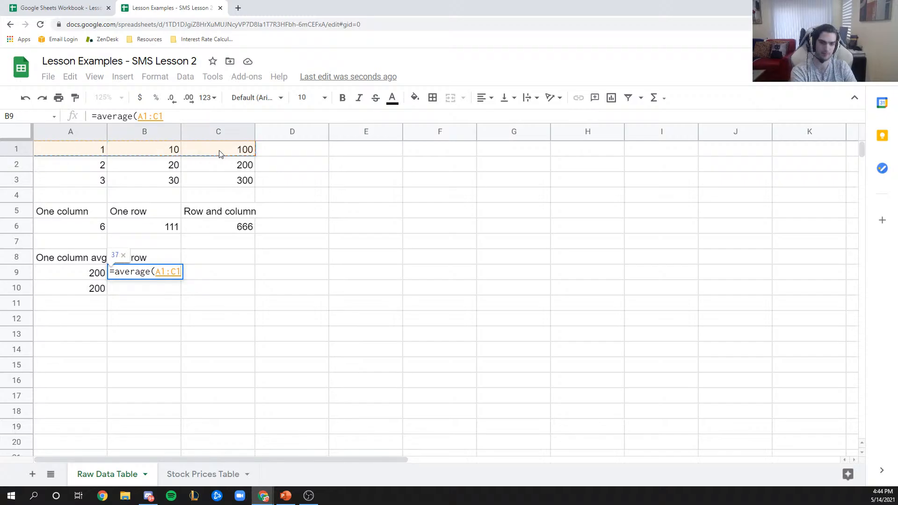
{"action": "type", "text": ")"}
{"action": "key", "text": "Return"}
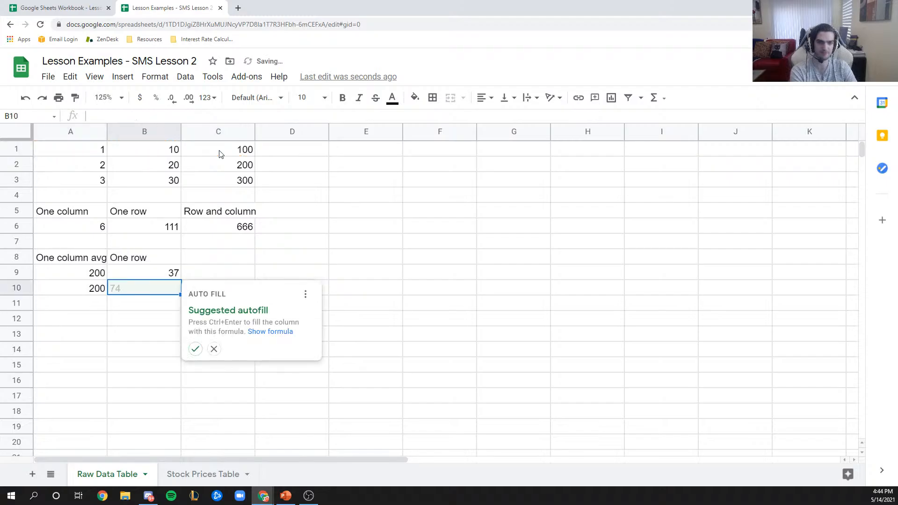
{"action": "left_click", "coordinate": [236, 255]}
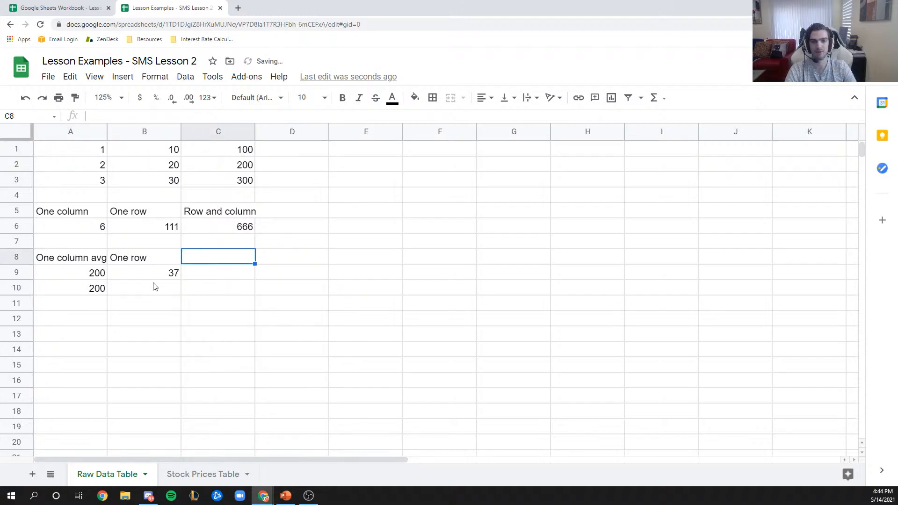
- Check B9's formula against row 1's values 1, 10 and 100
{"action": "left_click", "coordinate": [161, 273]}
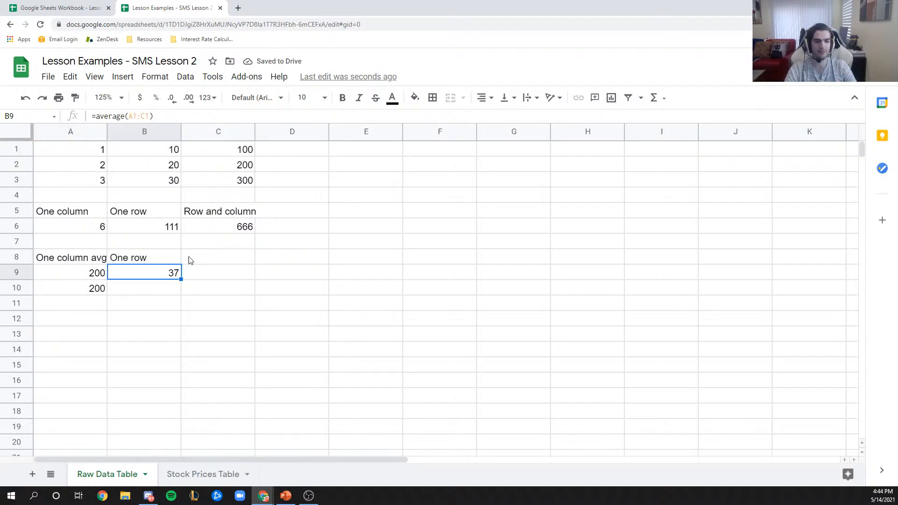
{"action": "left_click", "coordinate": [78, 151]}
{"action": "left_click", "coordinate": [142, 154]}
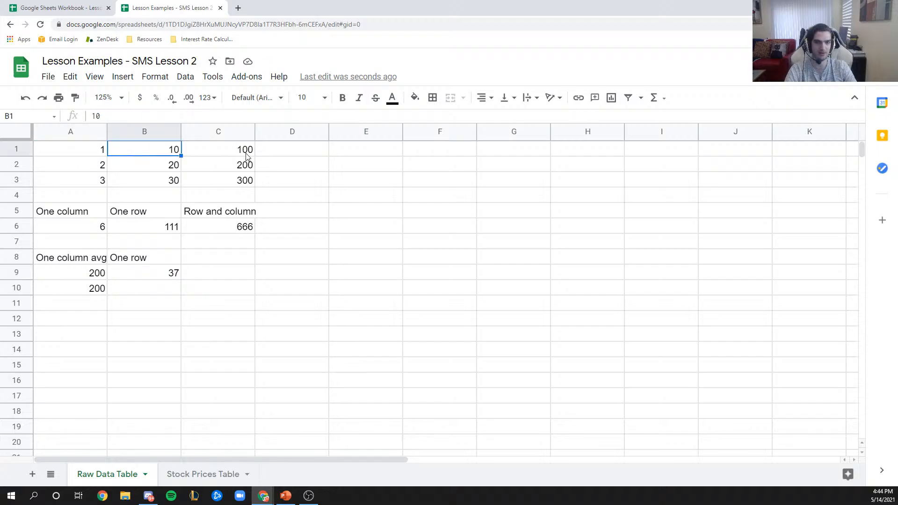
{"action": "left_click", "coordinate": [230, 155]}
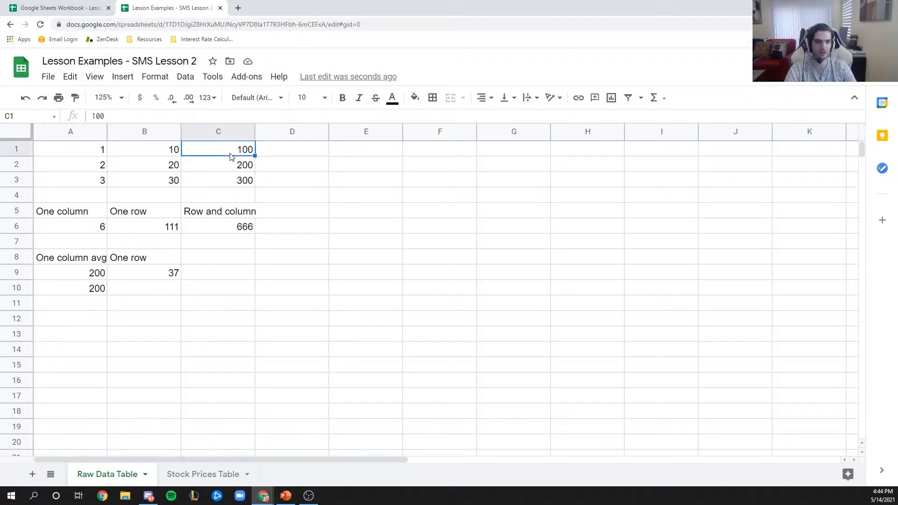
{"action": "left_click", "coordinate": [154, 289]}
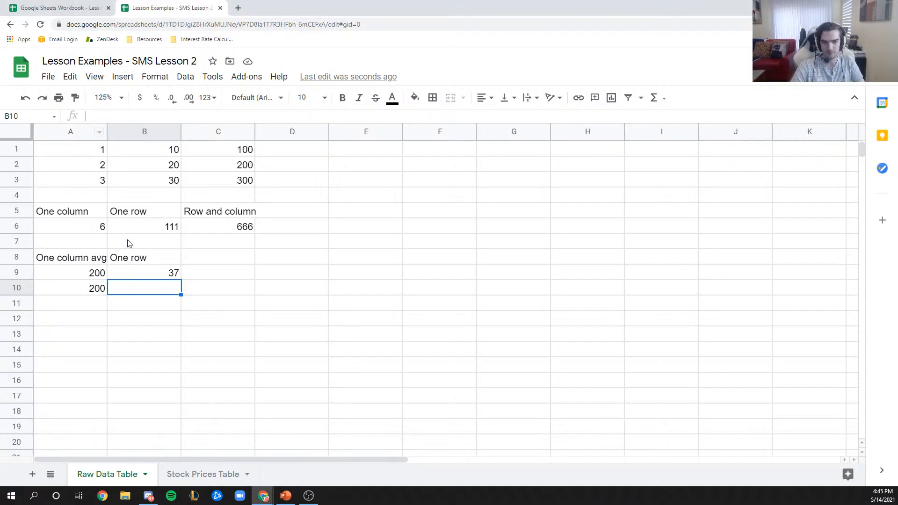
- Start a formula in B10, then cancel it so B10 stays empty
{"action": "double_click", "coordinate": [133, 293]}
{"action": "type", "text": "="}
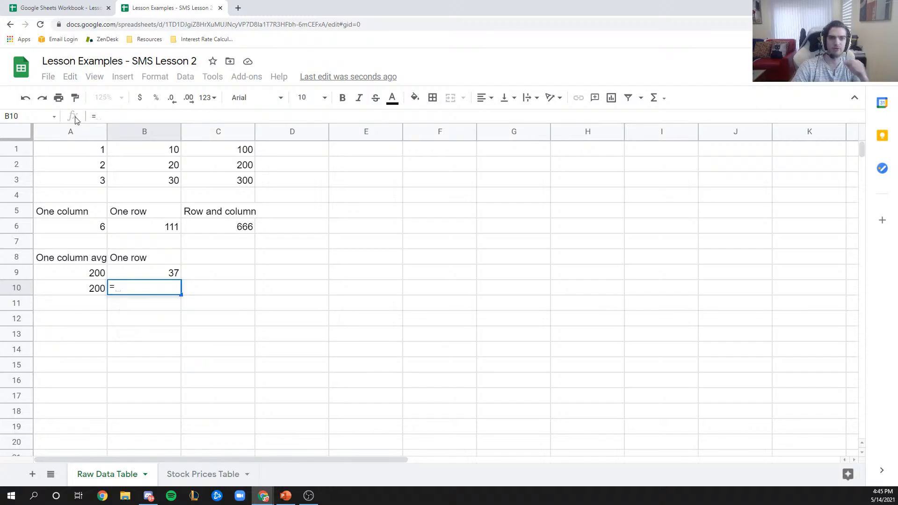
{"action": "right_click", "coordinate": [43, 120]}
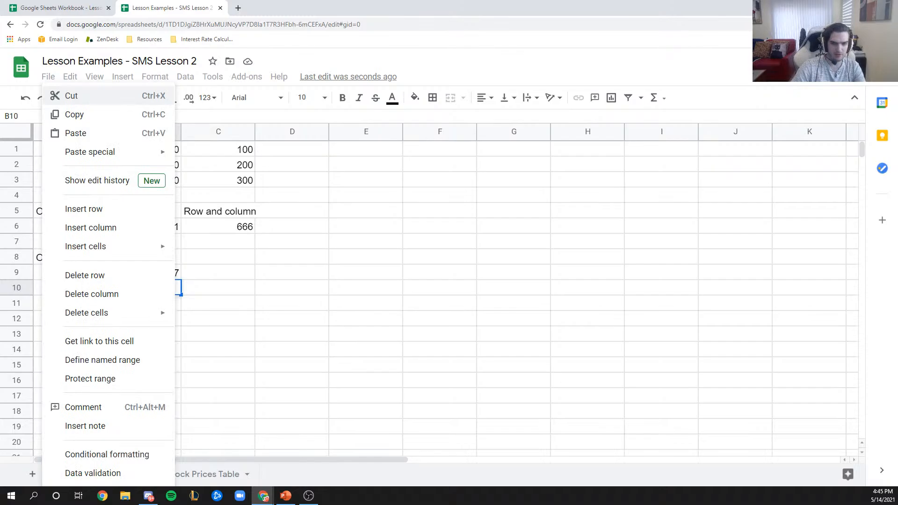
{"action": "left_click", "coordinate": [401, 271]}
{"action": "key", "text": "Escape"}
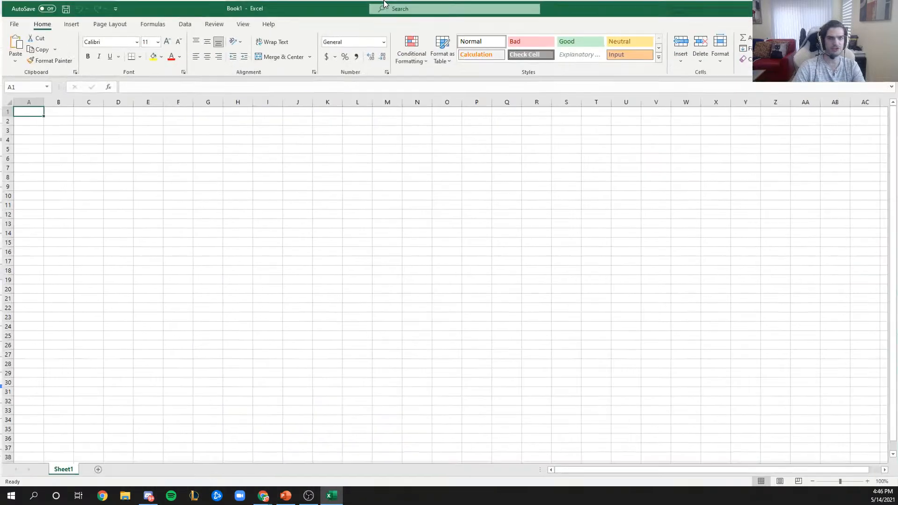
- Browse Excel's Insert Function list without inserting anything, then close the blank workbook
{"action": "left_click", "coordinate": [106, 87]}
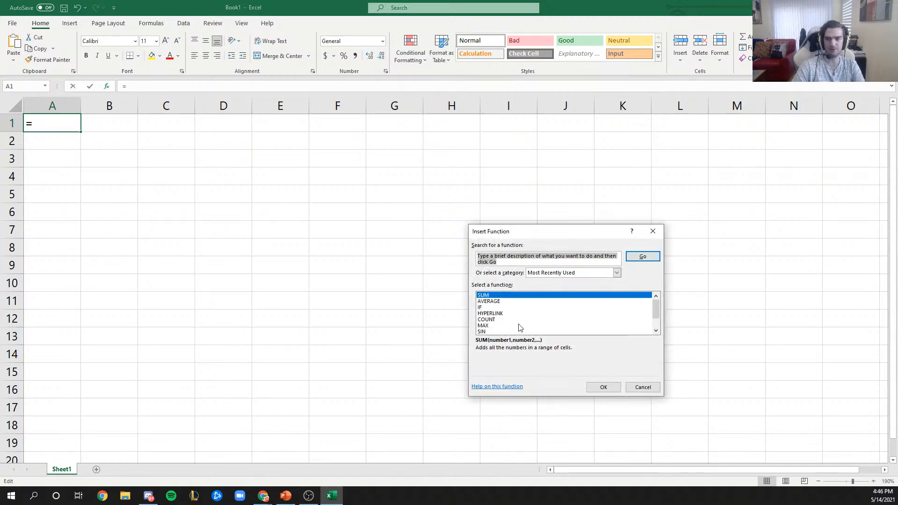
{"action": "left_click", "coordinate": [643, 387]}
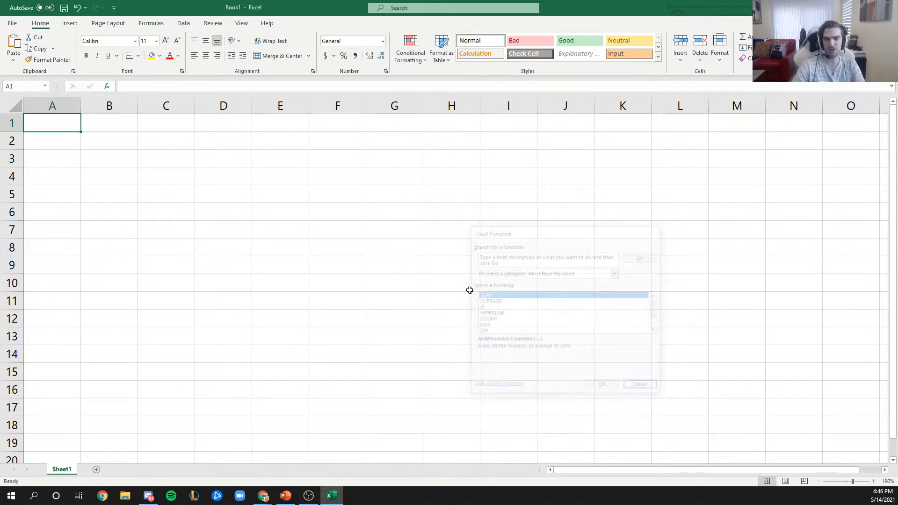
{"action": "left_click", "coordinate": [109, 87]}
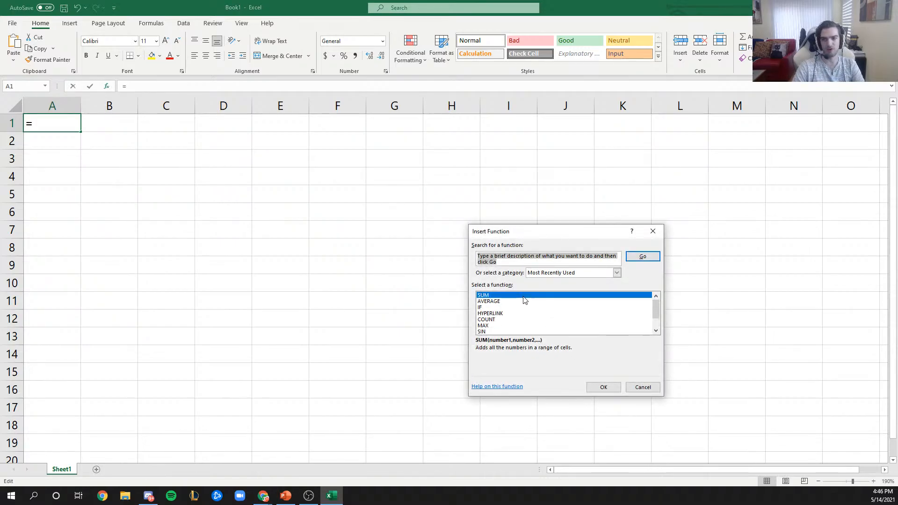
{"action": "scroll", "coordinate": [519, 298], "scroll_direction": "down", "scroll_amount": 1}
{"action": "scroll", "coordinate": [519, 298], "scroll_direction": "up", "scroll_amount": 1}
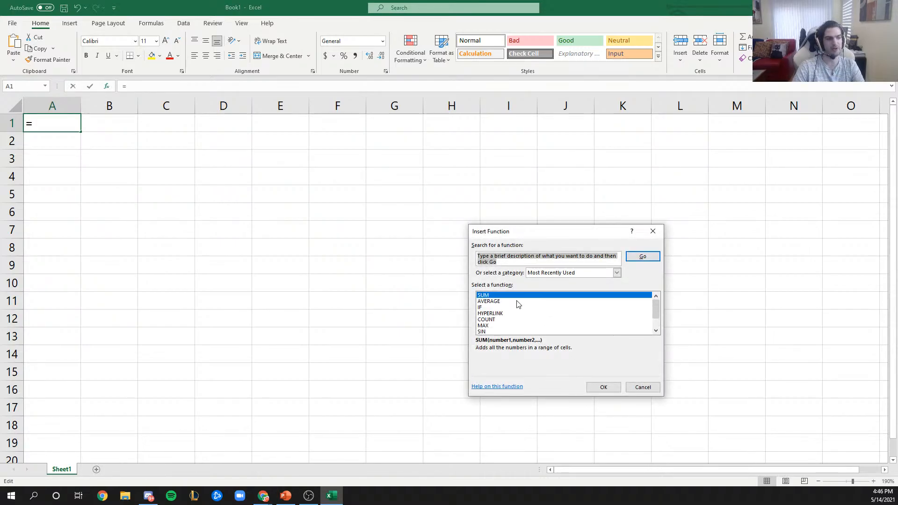
{"action": "left_click", "coordinate": [652, 231]}
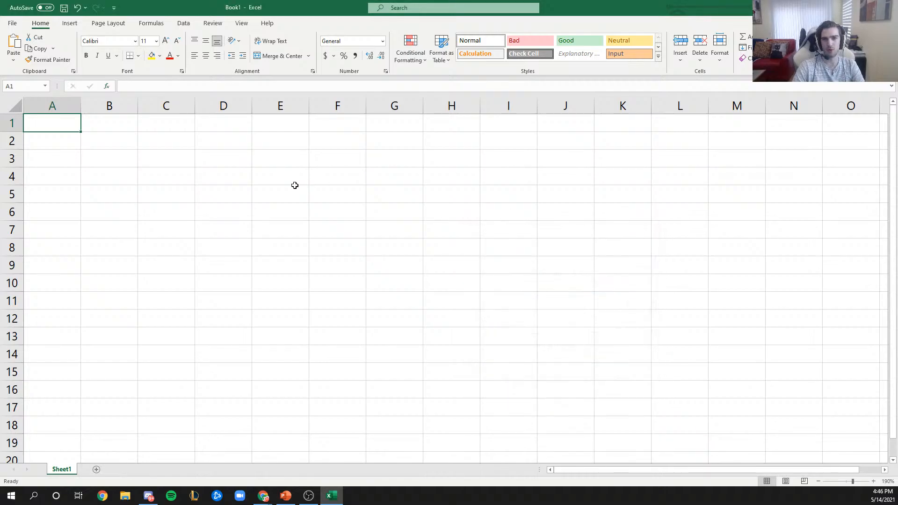
{"action": "left_click", "coordinate": [887, 8]}
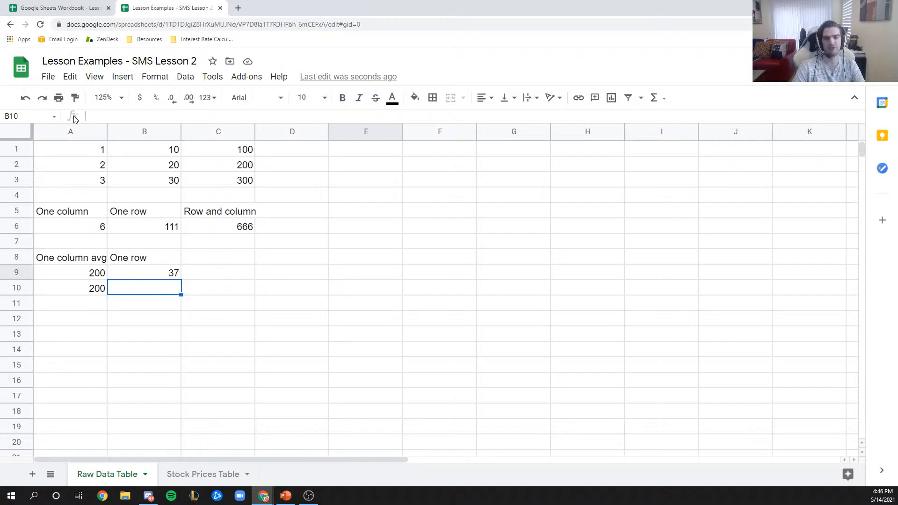
{"action": "left_click", "coordinate": [144, 117]}
{"action": "type", "text": "="}
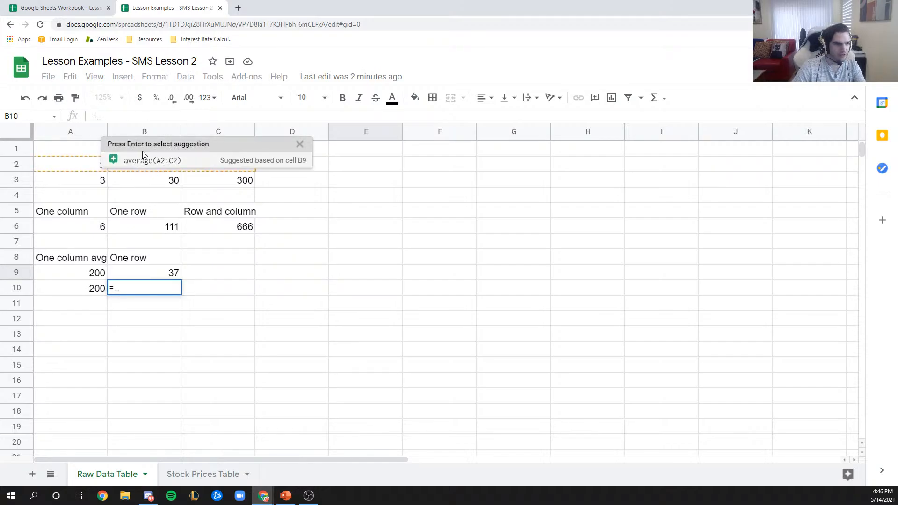
{"action": "left_click_drag", "start_coordinate": [115, 117], "coordinate": [90, 119]}
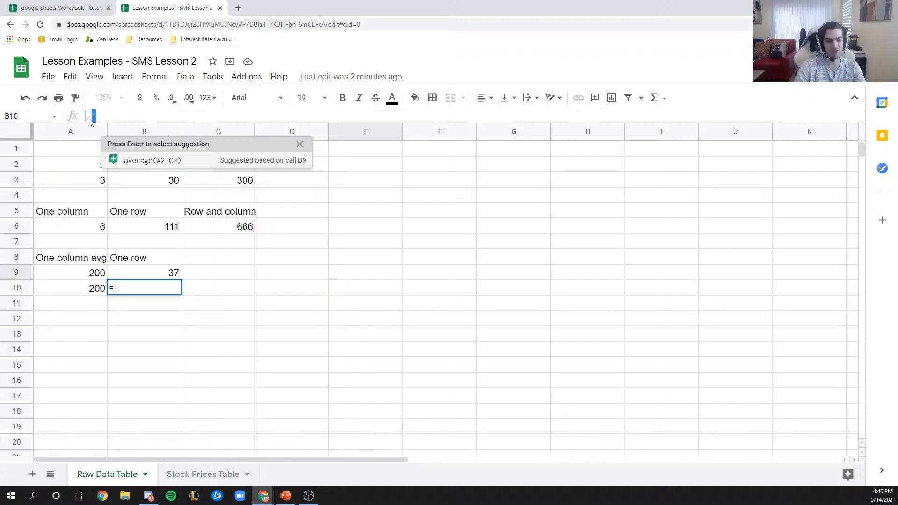
{"action": "key", "text": "BackSpace"}
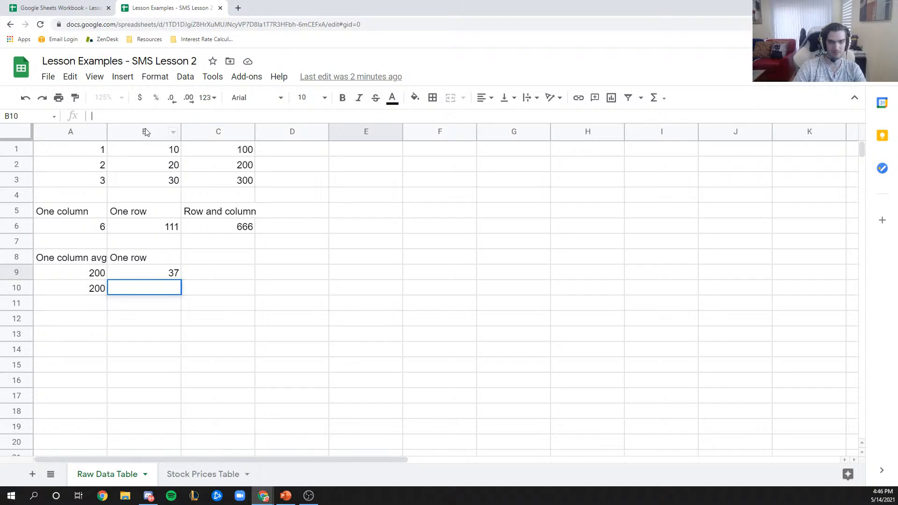
{"action": "left_click", "coordinate": [877, 65]}
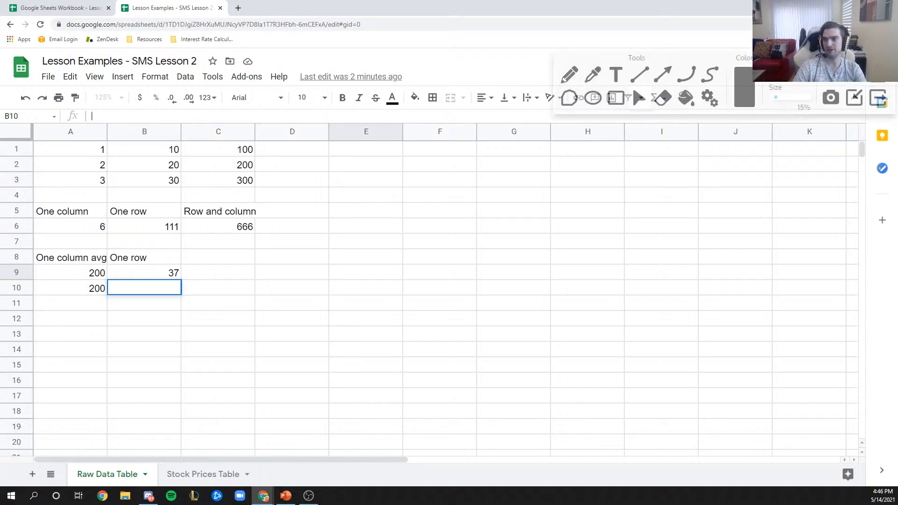
{"action": "left_click", "coordinate": [616, 97]}
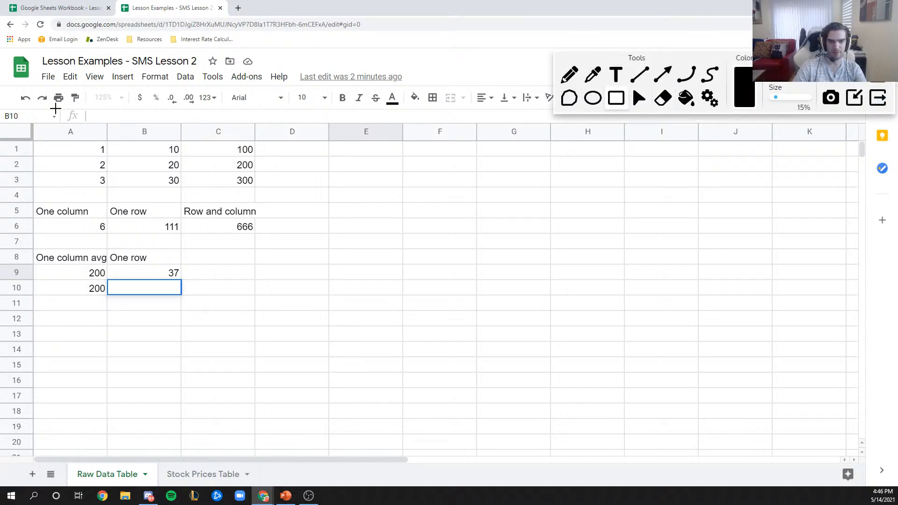
{"action": "left_click_drag", "start_coordinate": [74, 126], "coordinate": [83, 123]}
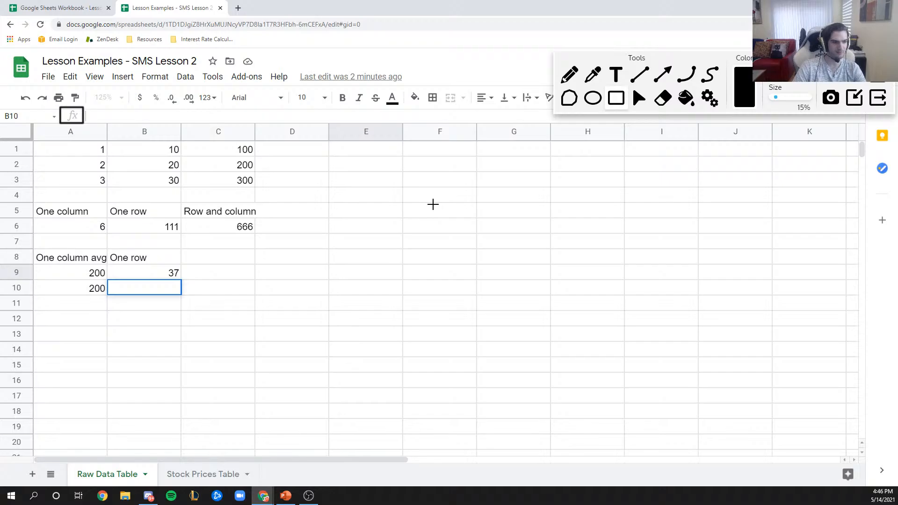
- Clear the annotations and show B9's =average(A1:C1) formula unchanged
{"action": "left_click", "coordinate": [877, 76]}
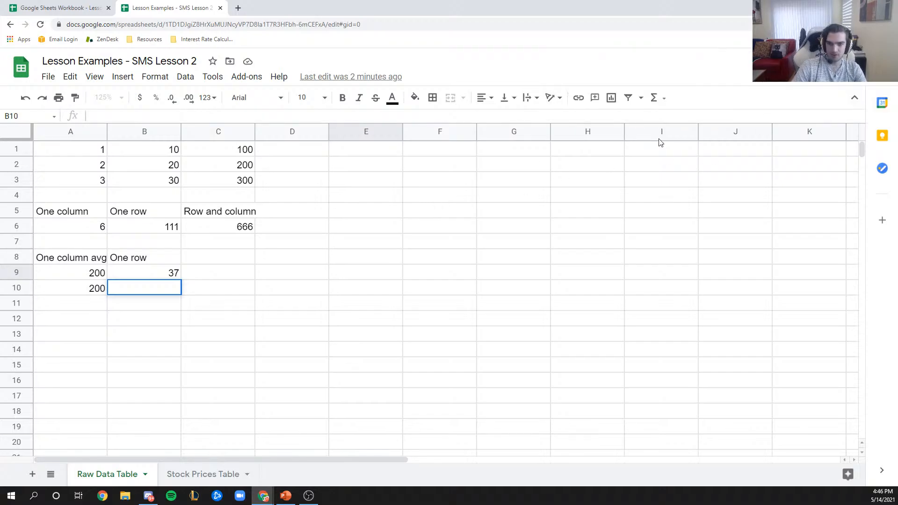
{"action": "left_click", "coordinate": [139, 275]}
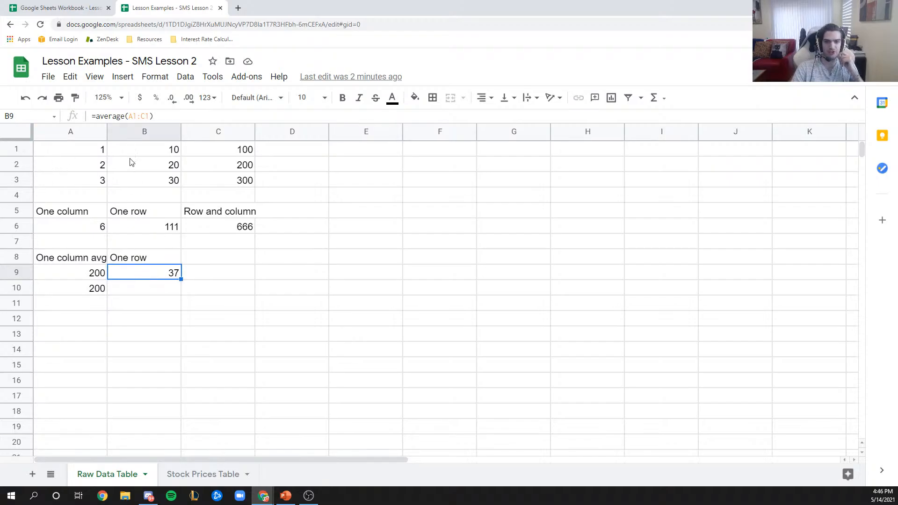
{"action": "key", "text": "Return"}
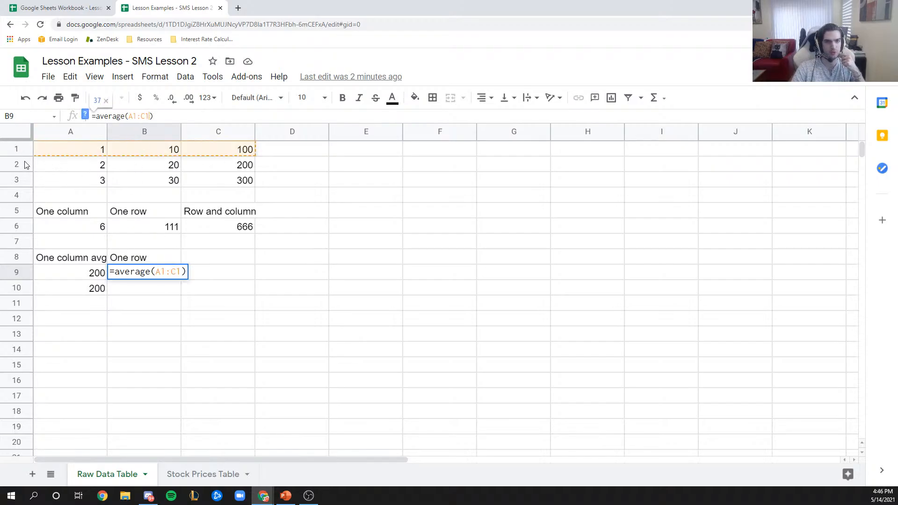
{"action": "key", "text": "Escape"}
- Enter =sum(A1:C1)/3 in B10, giving 37
{"action": "left_click", "coordinate": [145, 288]}
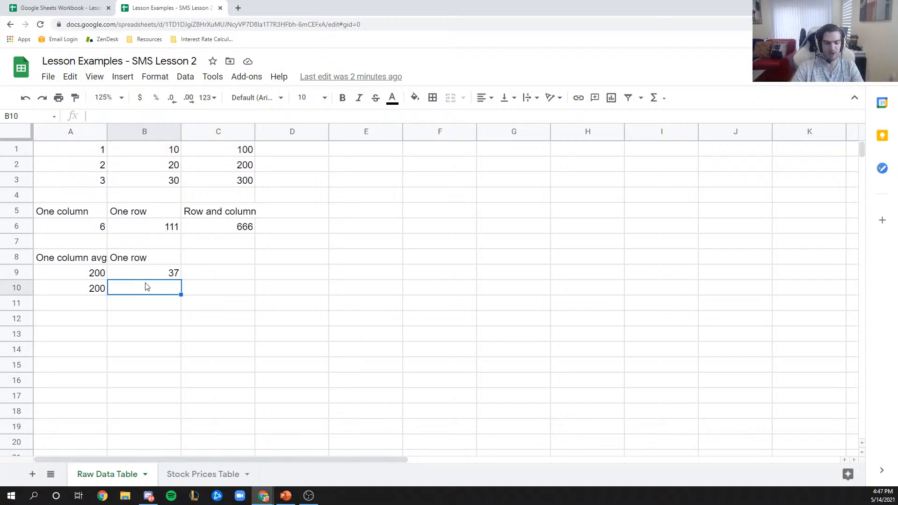
{"action": "type", "text": "="}
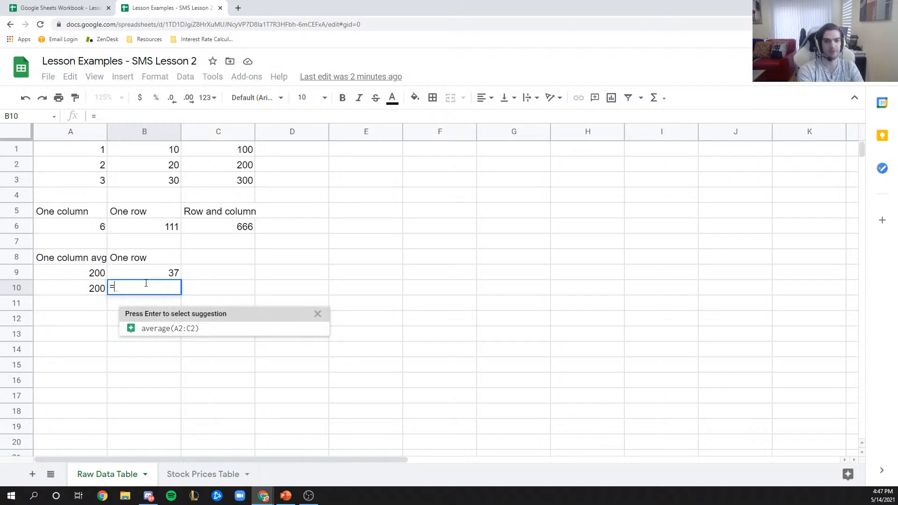
{"action": "type", "text": "sum("}
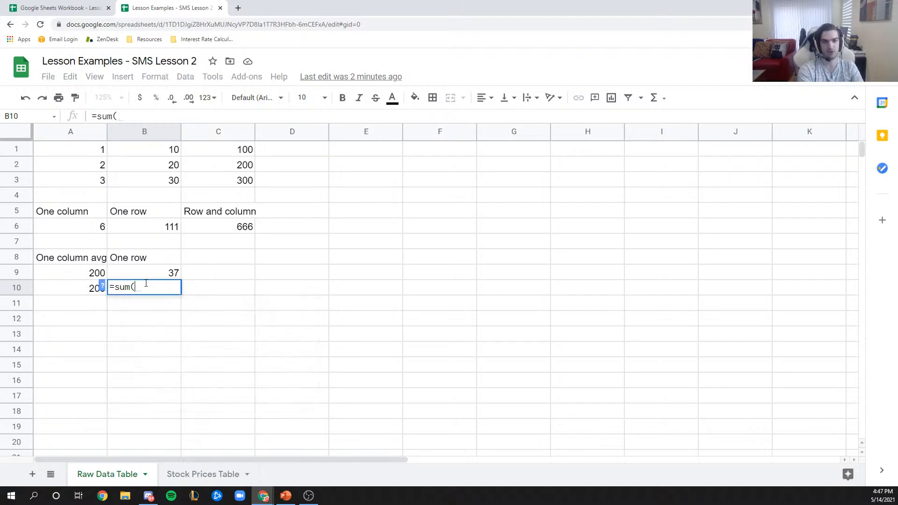
{"action": "left_click_drag", "start_coordinate": [71, 151], "coordinate": [217, 148]}
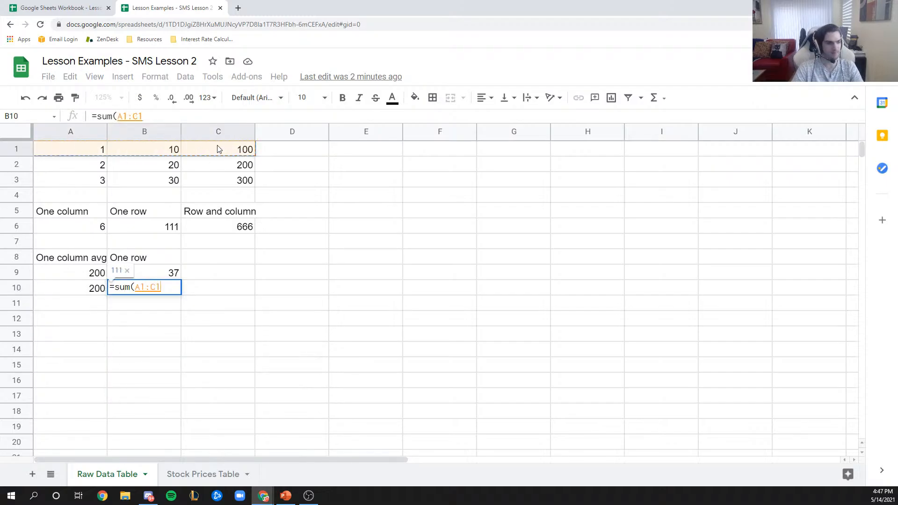
{"action": "type", "text": ")"}
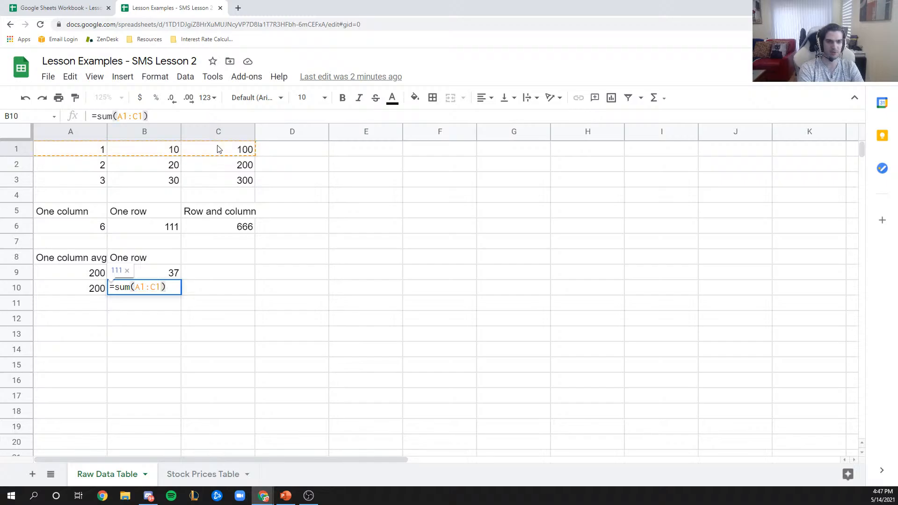
{"action": "type", "text": "/3"}
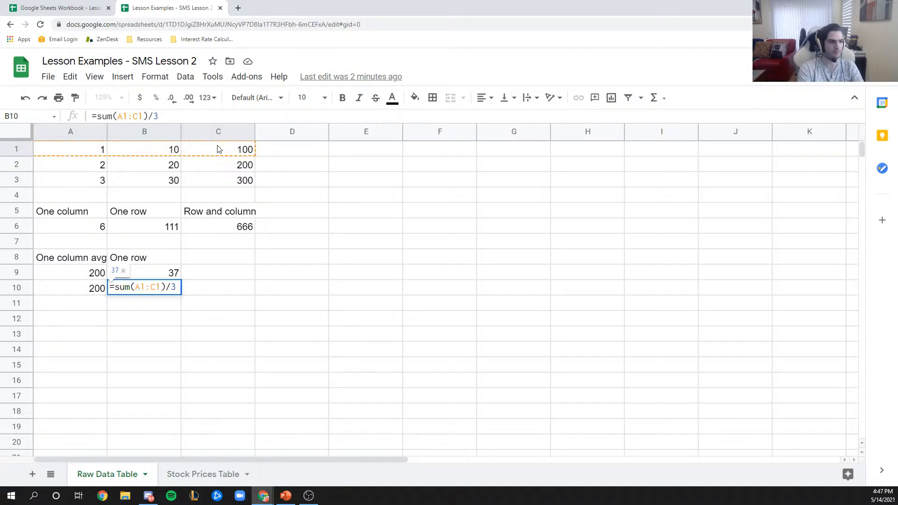
{"action": "key", "text": "Return"}
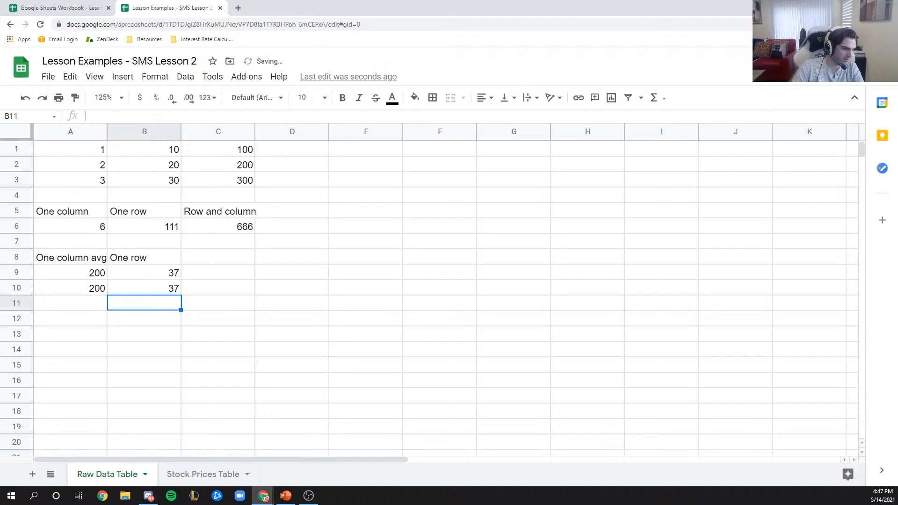
{"action": "left_click", "coordinate": [247, 273]}
{"action": "type", "text": "=AVERAGE"}
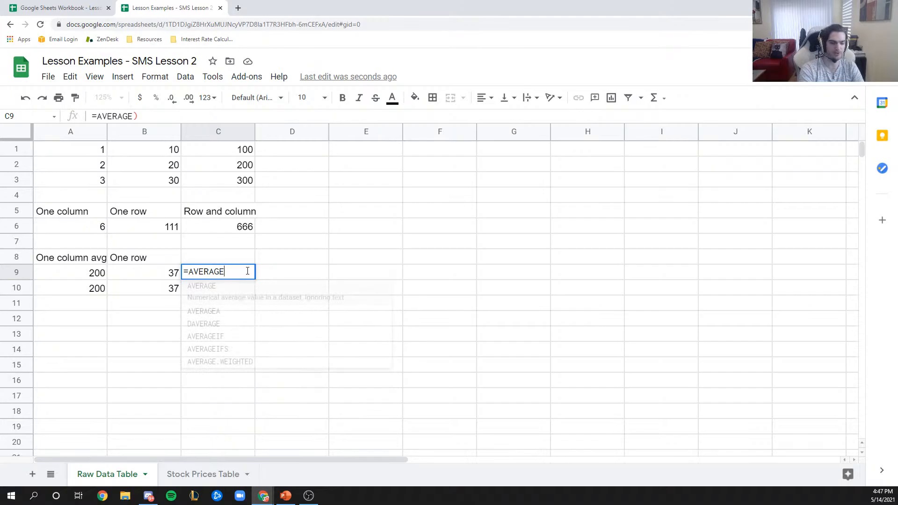
{"action": "type", "text": "("}
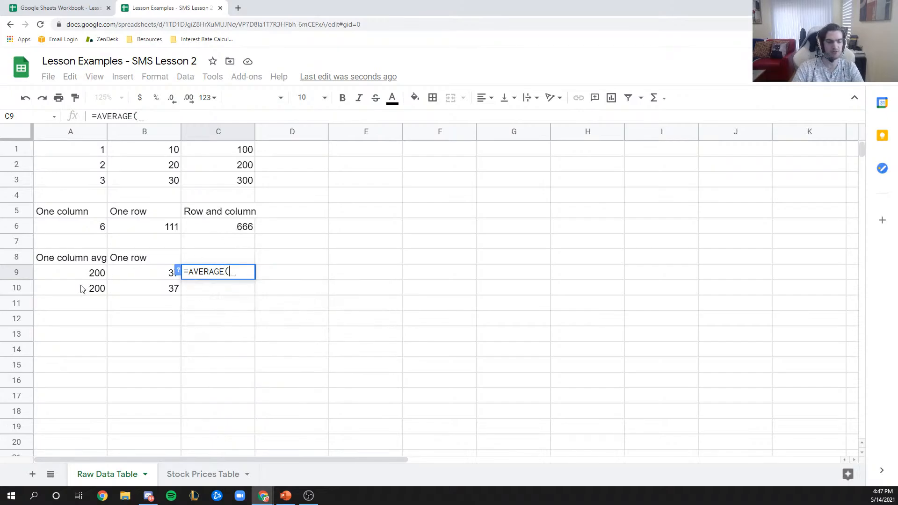
{"action": "key", "text": "Escape"}
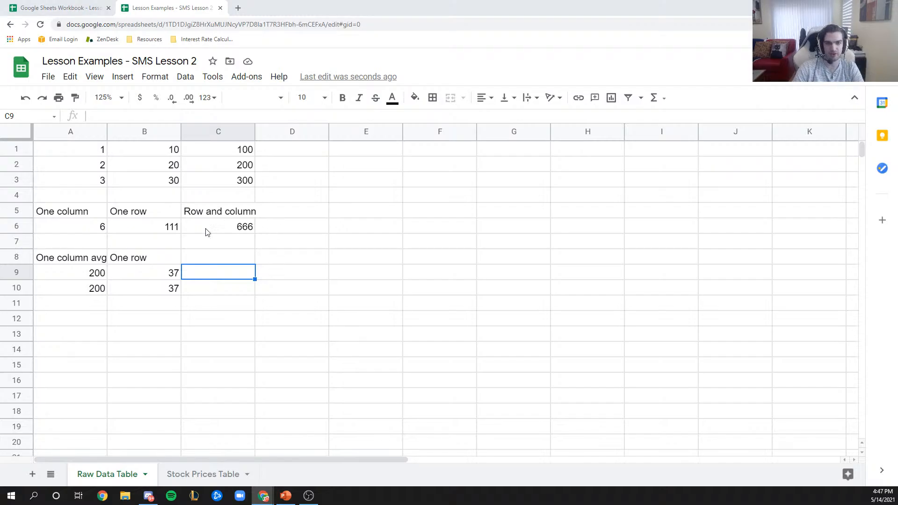
- Enter =average(A1:C3) in C9, showing 74, and begin a formula in C10
{"action": "left_click", "coordinate": [221, 280]}
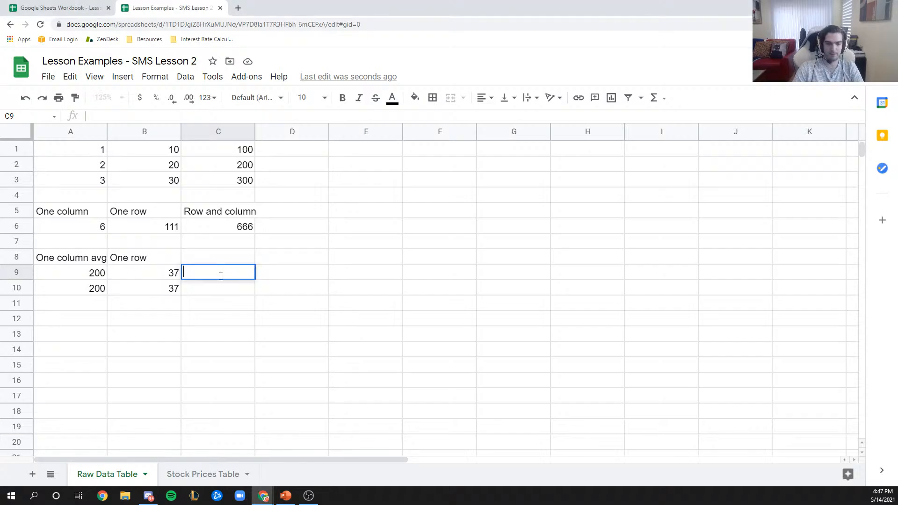
{"action": "type", "text": "=av"}
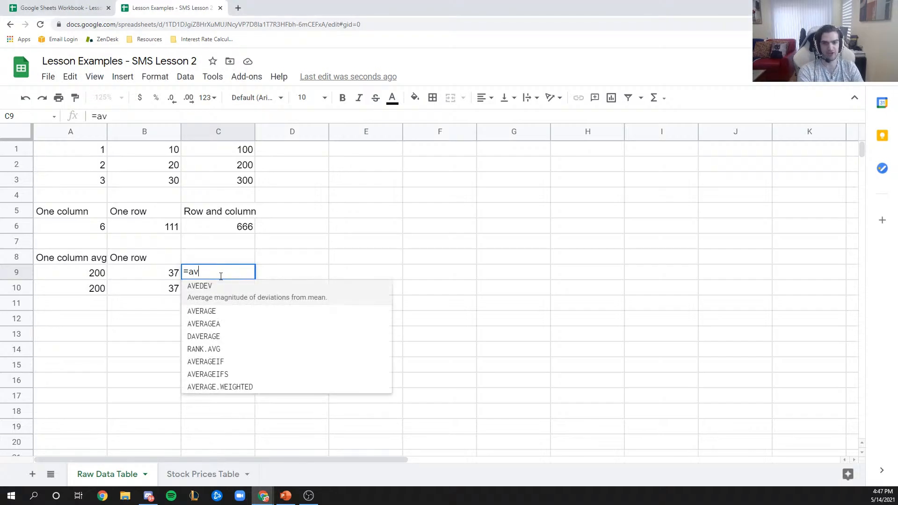
{"action": "type", "text": "erag"}
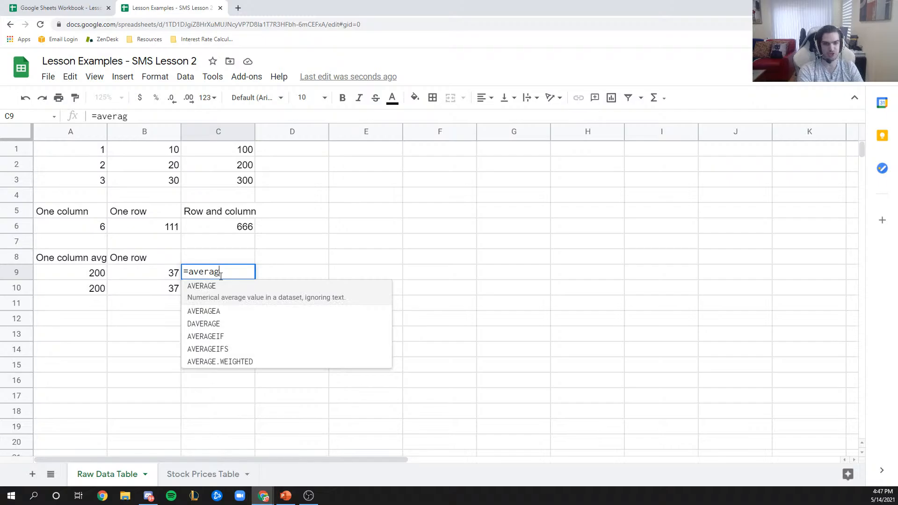
{"action": "type", "text": "e("}
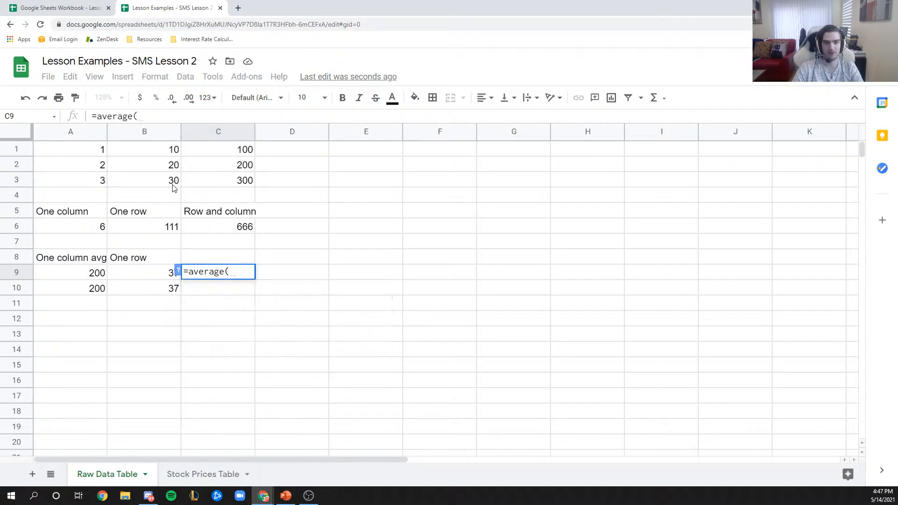
{"action": "left_click", "coordinate": [78, 152]}
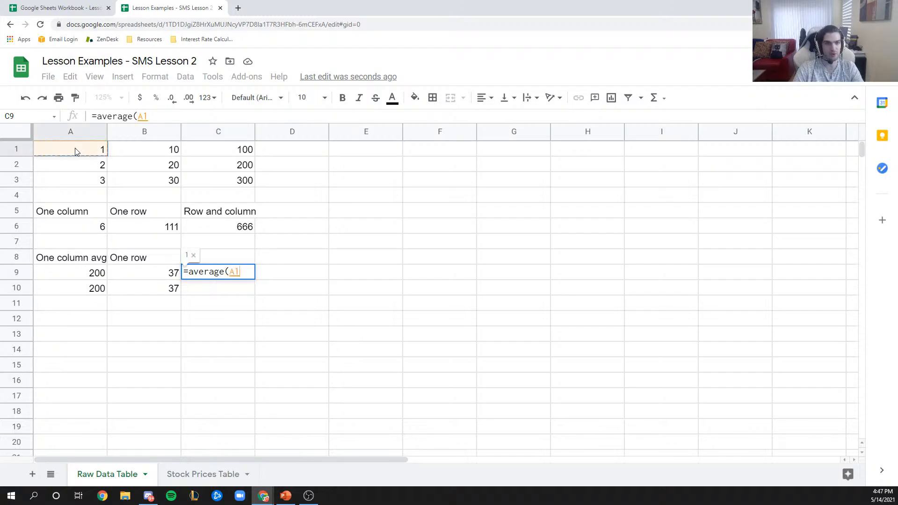
{"action": "left_click_drag", "start_coordinate": [77, 152], "coordinate": [221, 189]}
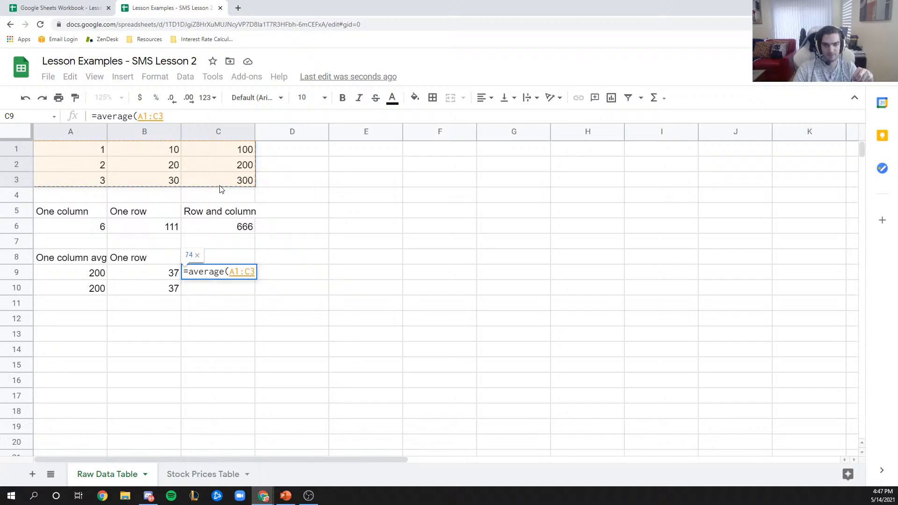
{"action": "type", "text": ")"}
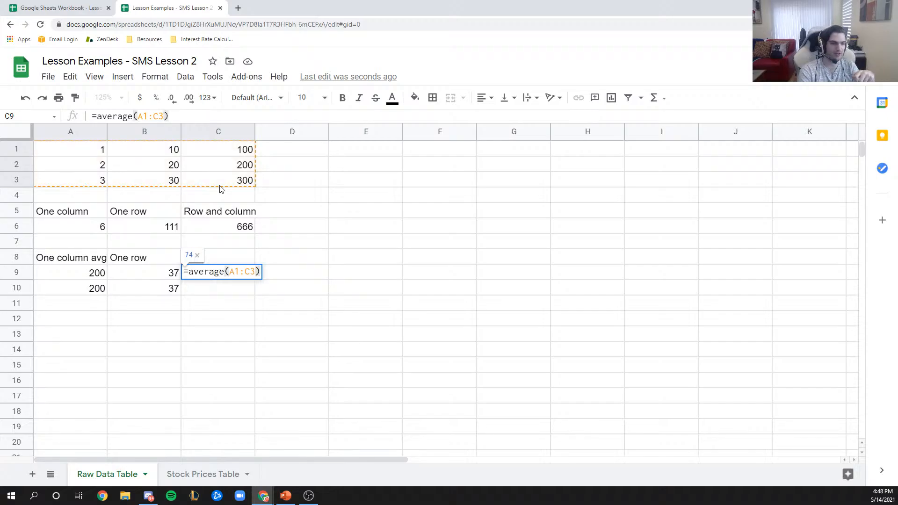
{"action": "key", "text": "Return"}
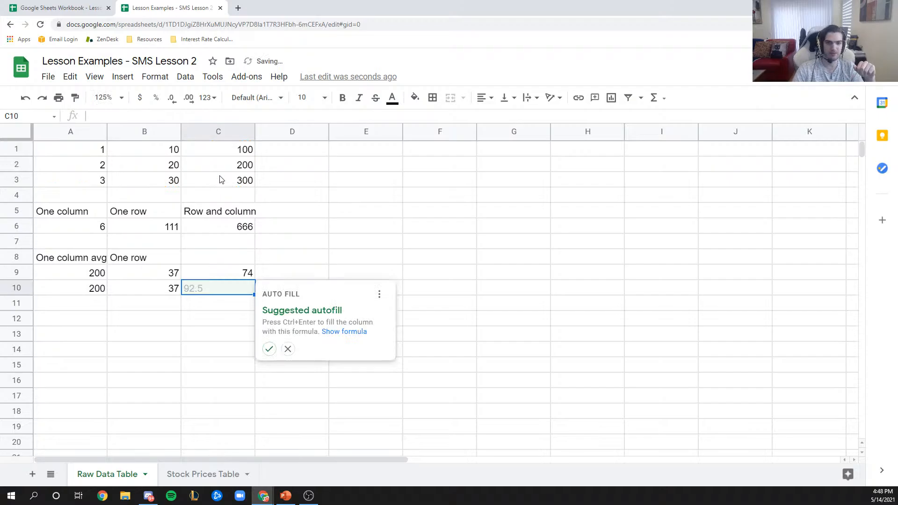
{"action": "key", "text": "Escape"}
{"action": "left_click", "coordinate": [234, 279]}
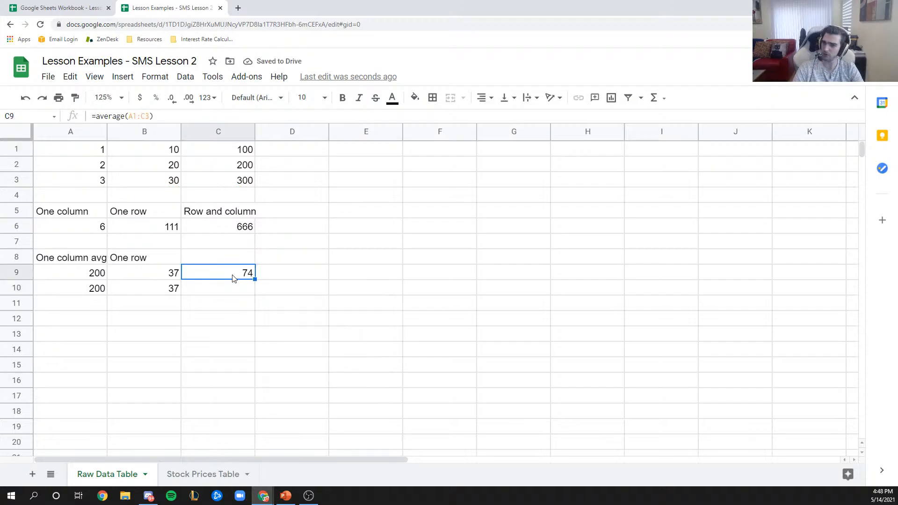
{"action": "left_click", "coordinate": [242, 290]}
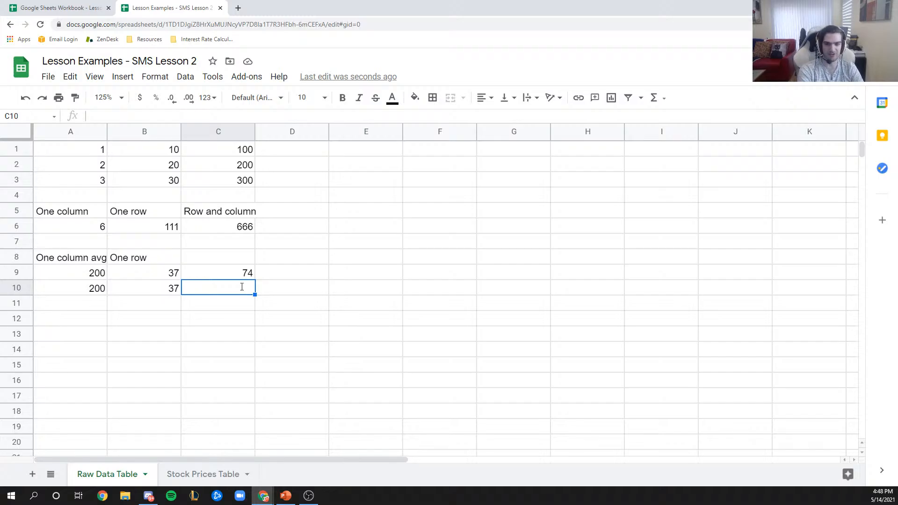
{"action": "type", "text": "="}
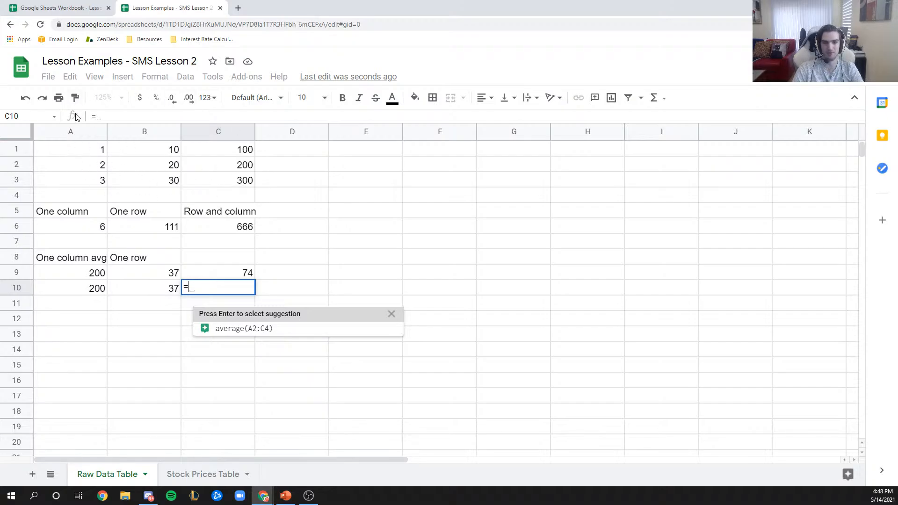
- Complete =sum(A1:C3)/9 in C10, showing 74, and auto-fit column C's width
{"action": "type", "text": "sum("}
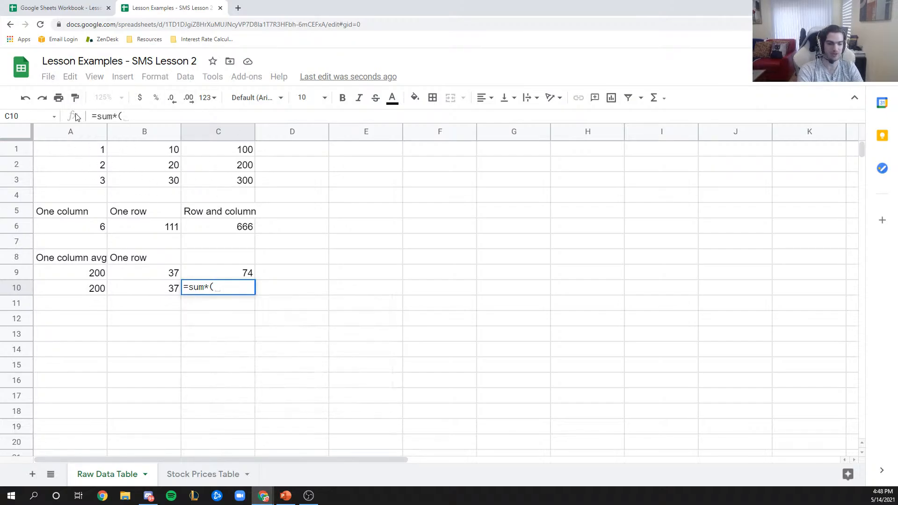
{"action": "key", "text": "BackSpace"}
{"action": "type", "text": "("}
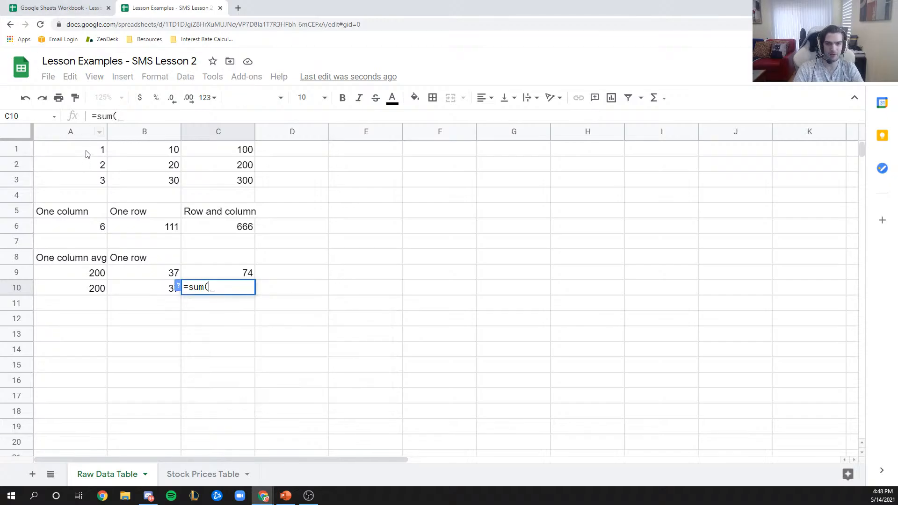
{"action": "left_click_drag", "start_coordinate": [87, 152], "coordinate": [249, 188]}
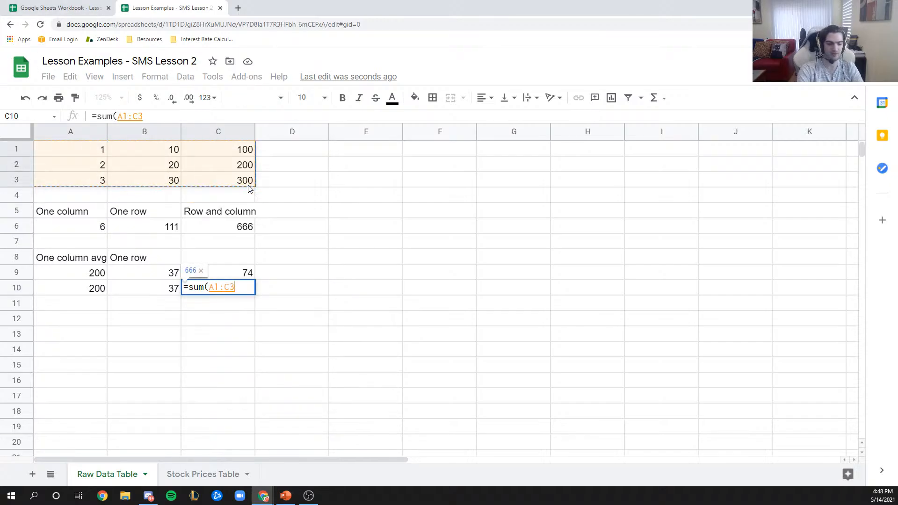
{"action": "type", "text": ")"}
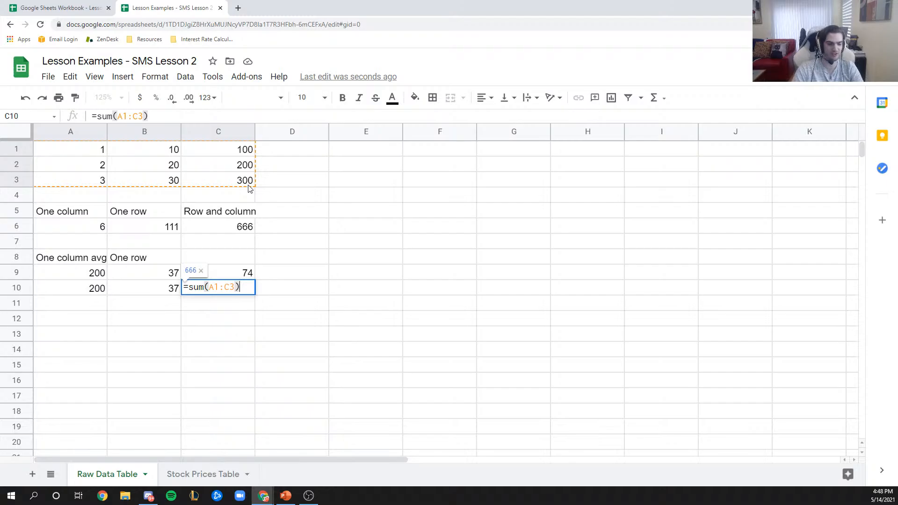
{"action": "type", "text": "/"}
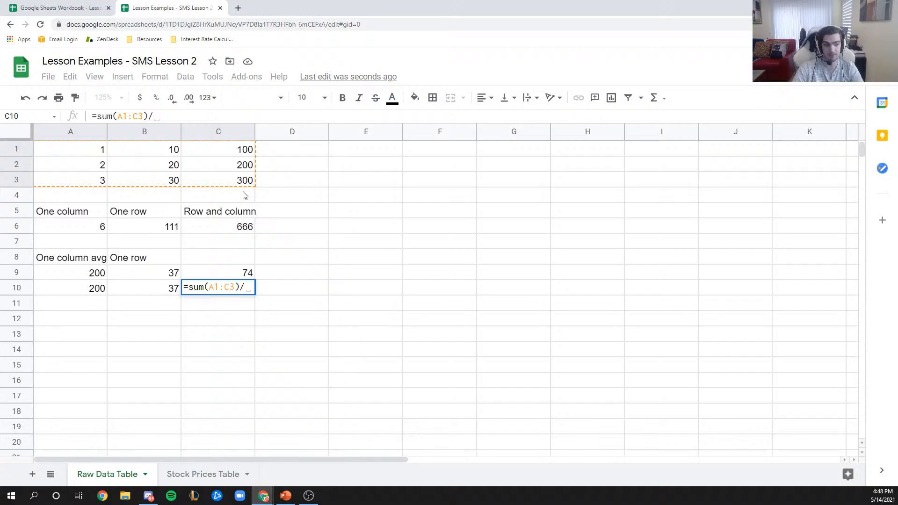
{"action": "type", "text": "9"}
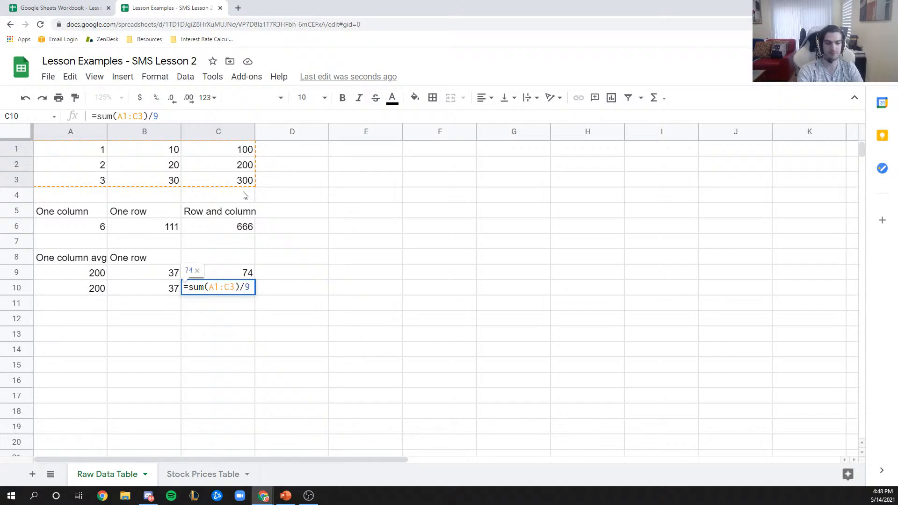
{"action": "key", "text": "Return"}
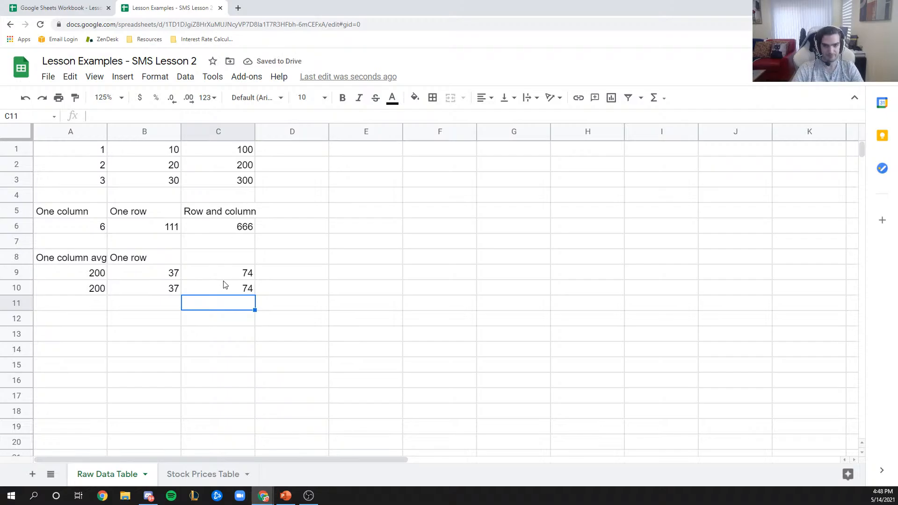
{"action": "double_click", "coordinate": [253, 129]}
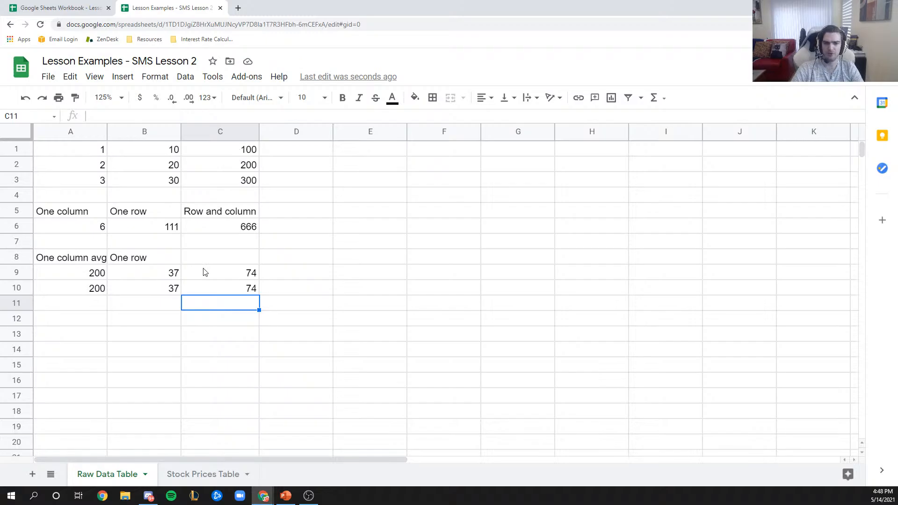
- Open the Stock Prices Table sheet of dates and closing prices
{"action": "left_click", "coordinate": [211, 474]}
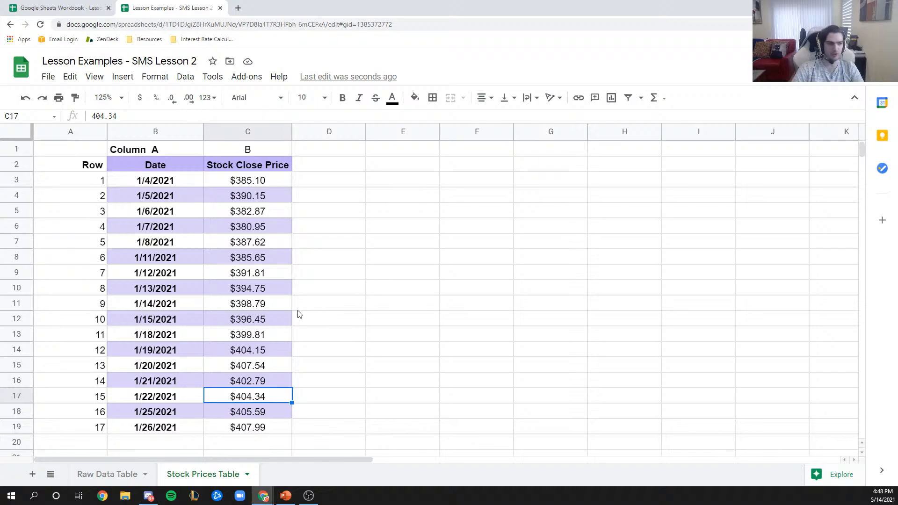
{"action": "left_click", "coordinate": [374, 324]}
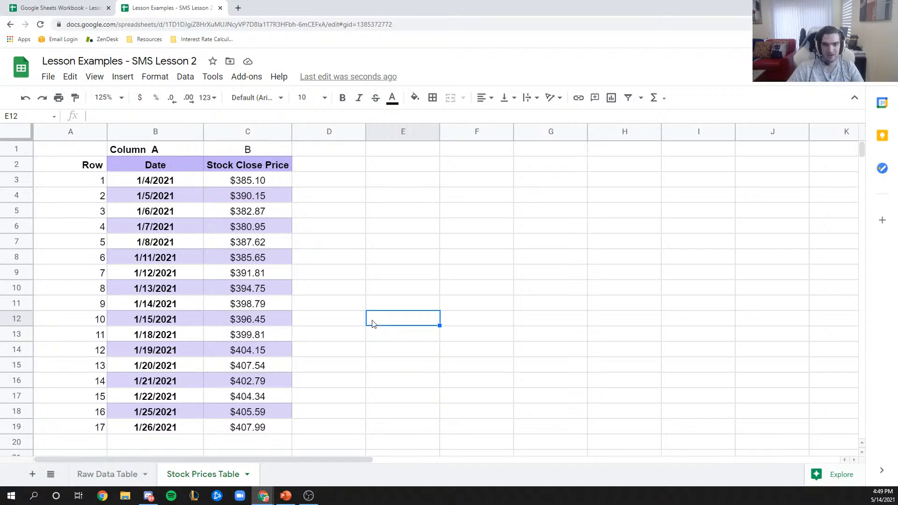
- Enter =C4-C3 in D4 for a $5.05 change, then bring up the Sectors Made Simple dashboard
{"action": "left_click", "coordinate": [333, 203]}
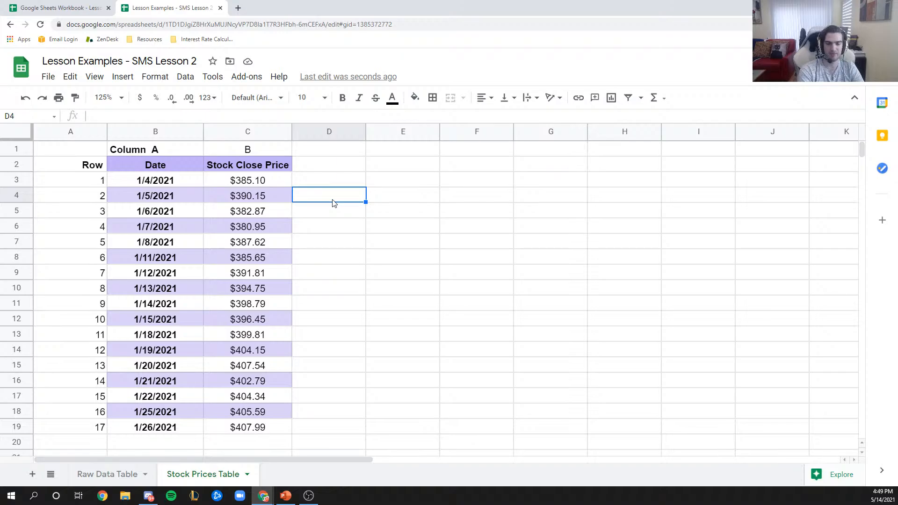
{"action": "type", "text": "="}
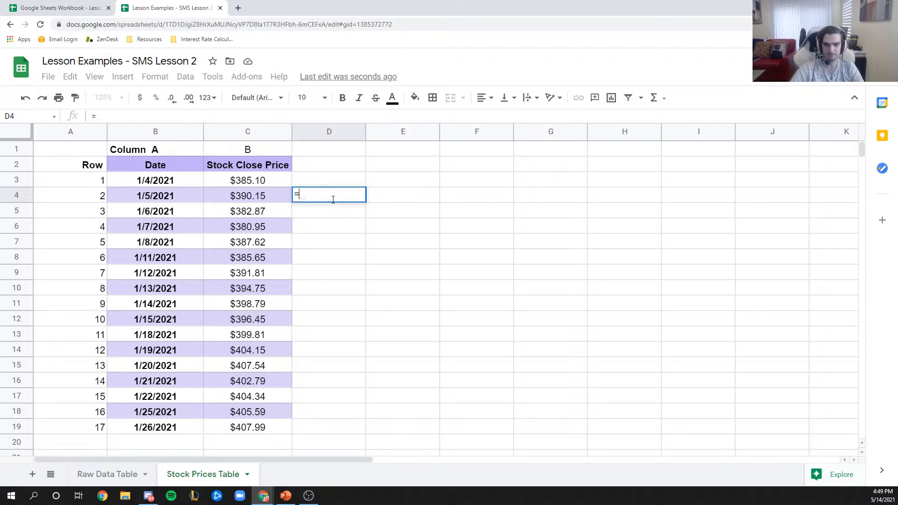
{"action": "left_click", "coordinate": [248, 196]}
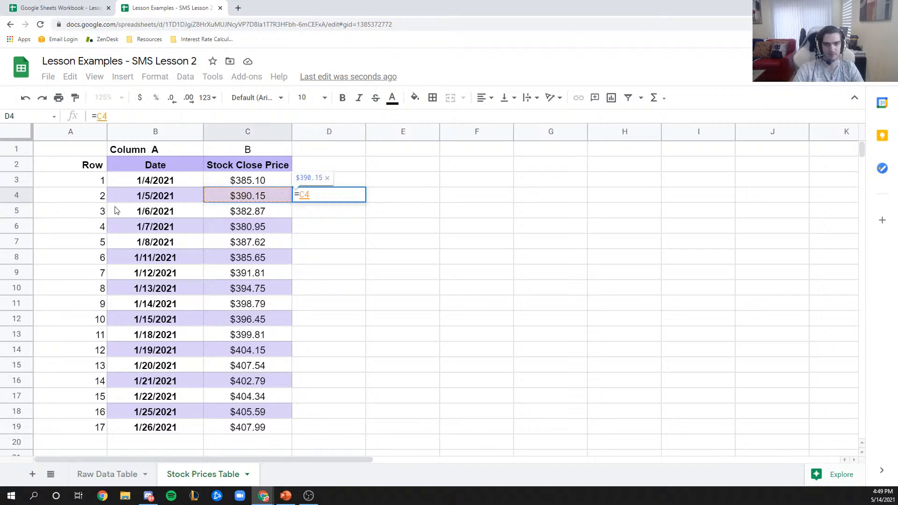
{"action": "type", "text": "-"}
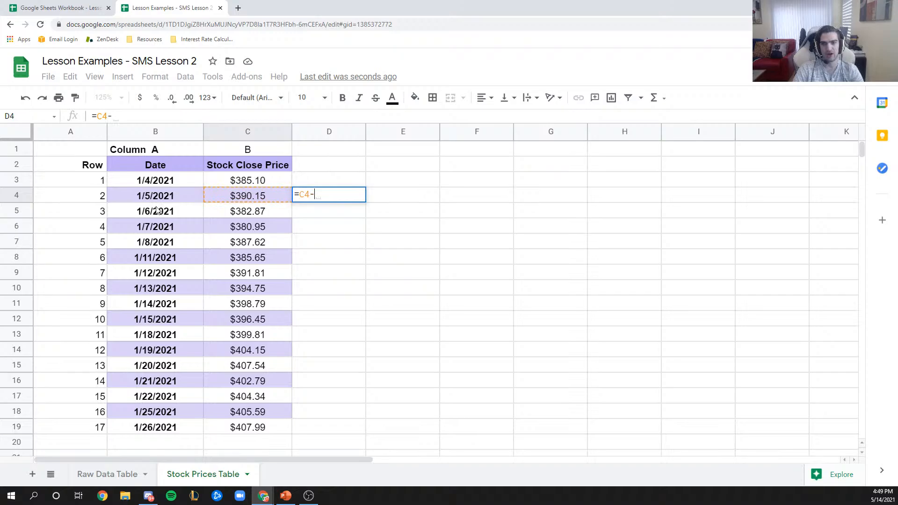
{"action": "left_click", "coordinate": [269, 179]}
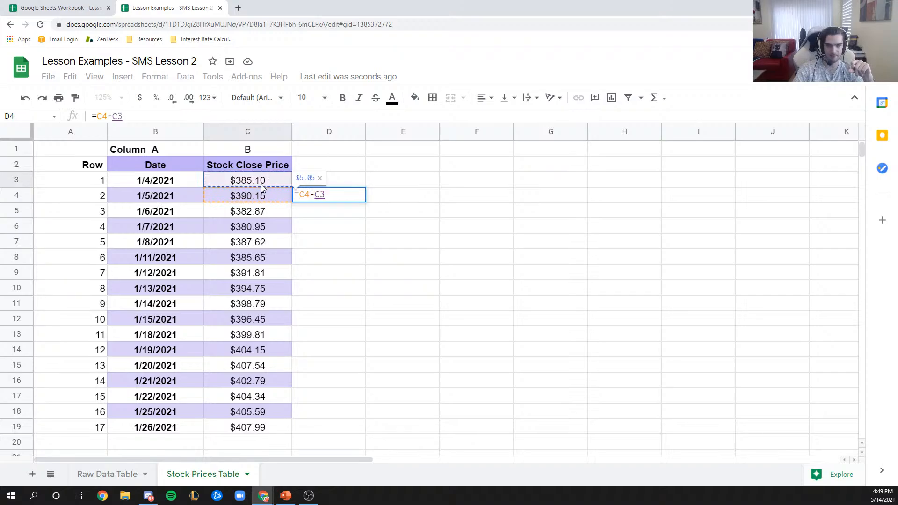
{"action": "left_click", "coordinate": [304, 194]}
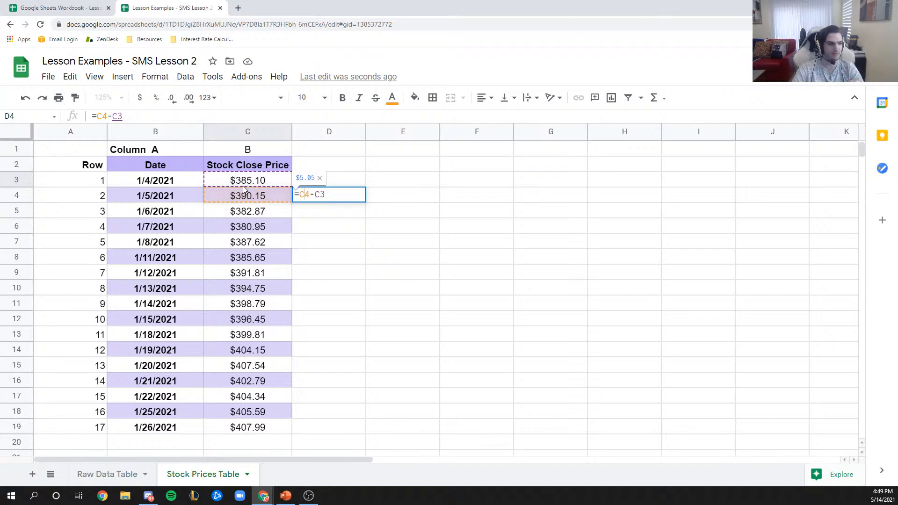
{"action": "key", "text": "Return"}
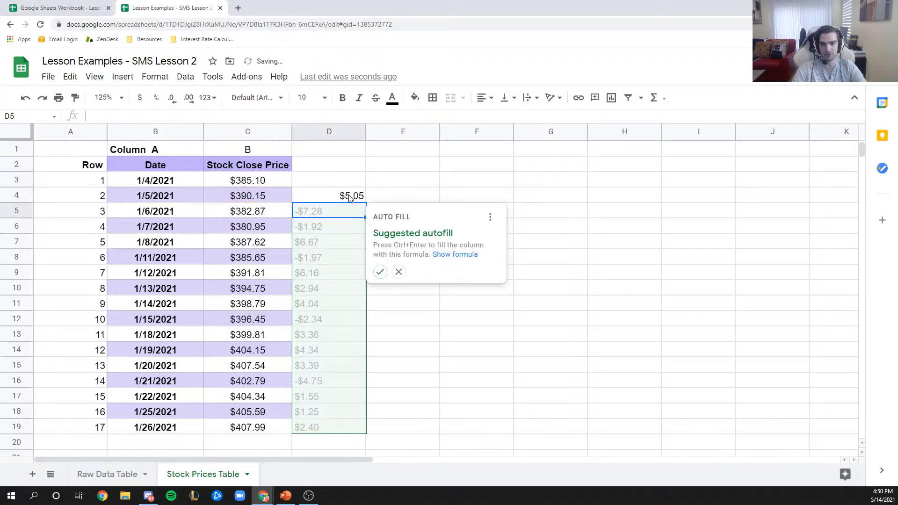
{"action": "left_click", "coordinate": [402, 186]}
{"action": "left_click", "coordinate": [357, 200]}
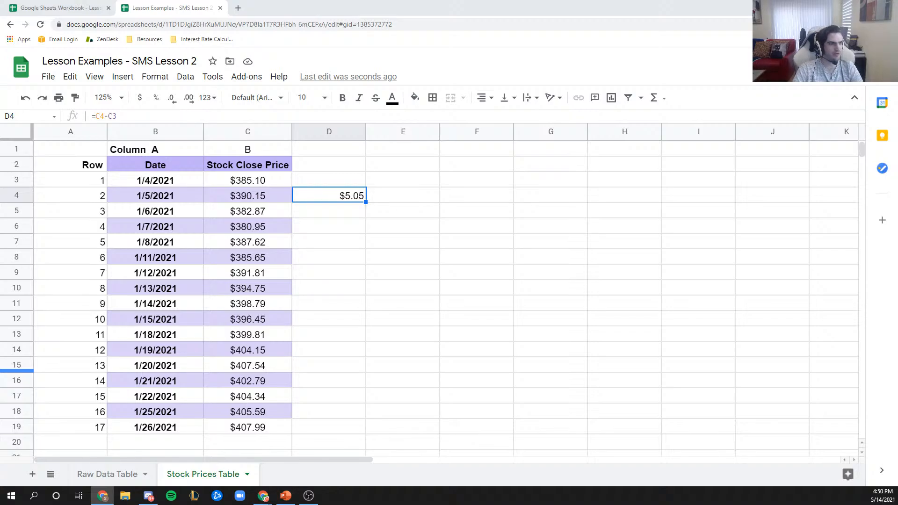
{"action": "left_click_drag", "start_coordinate": [0, 153], "coordinate": [187, 0]}
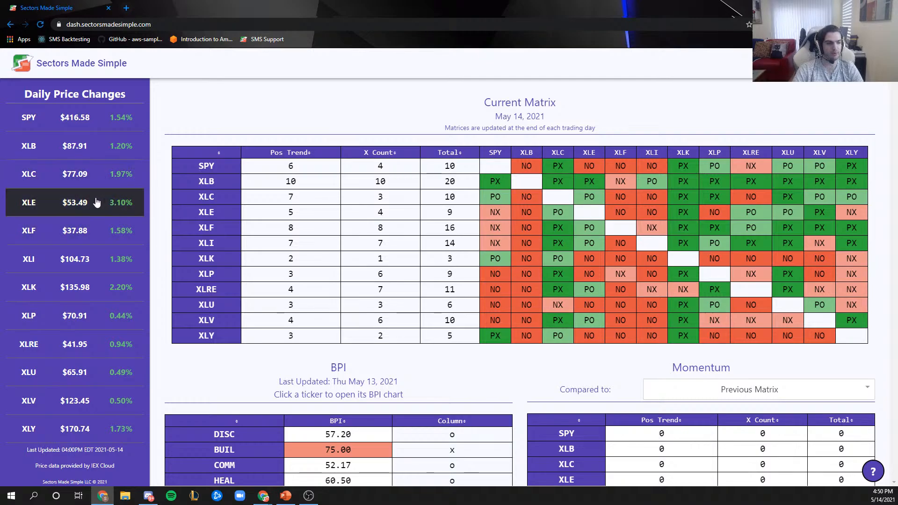
- Switch from the Sectors Made Simple dashboard back to the Lesson Examples spreadsheet with Alt+Tab
{"action": "key", "text": "alt+Tab"}
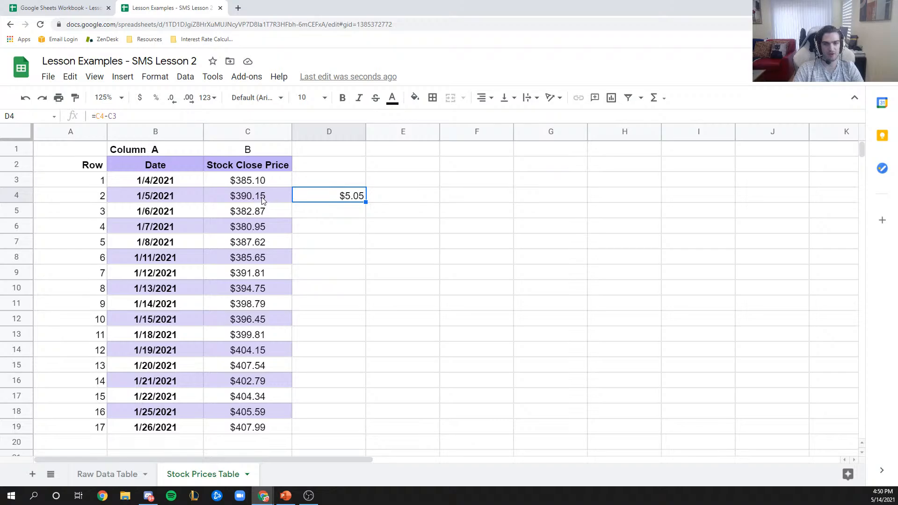
- Review the C3 and C4 close prices and the D4 price-change formula, then delete D4
{"action": "left_click", "coordinate": [264, 182]}
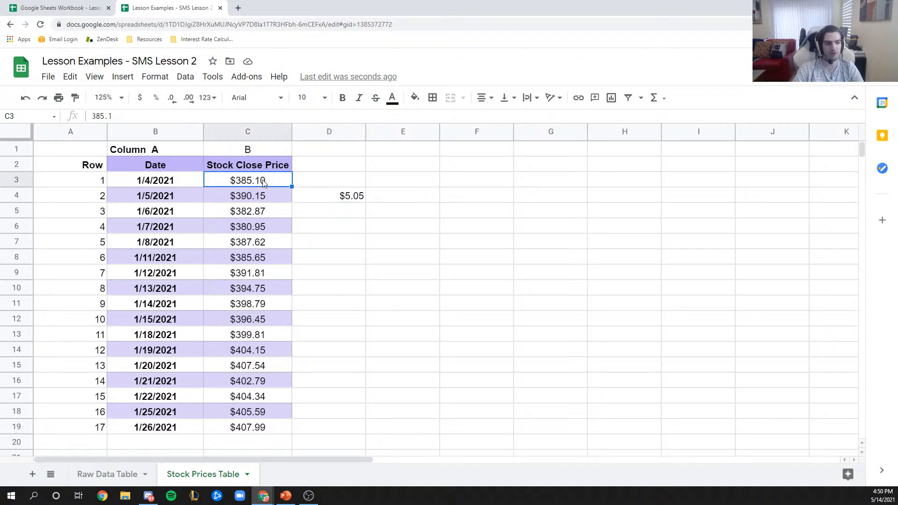
{"action": "left_click", "coordinate": [257, 198]}
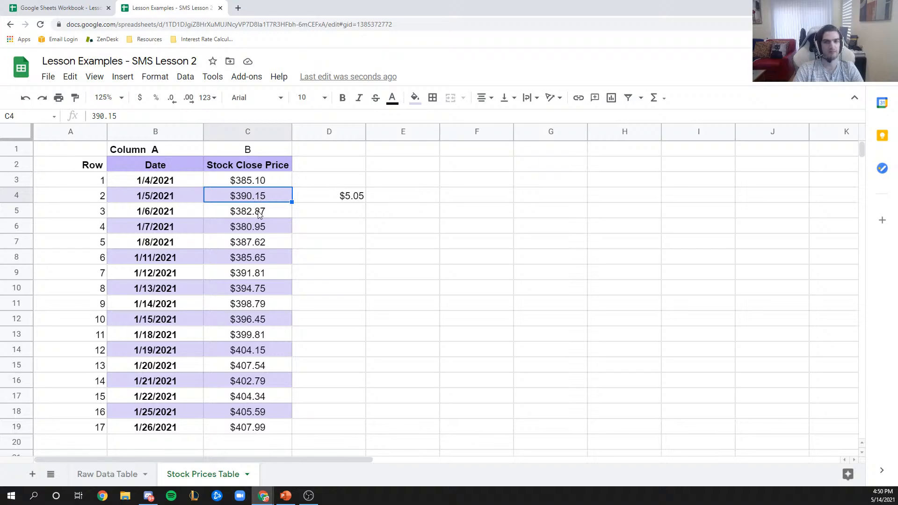
{"action": "left_click", "coordinate": [330, 186]}
{"action": "left_click", "coordinate": [330, 195]}
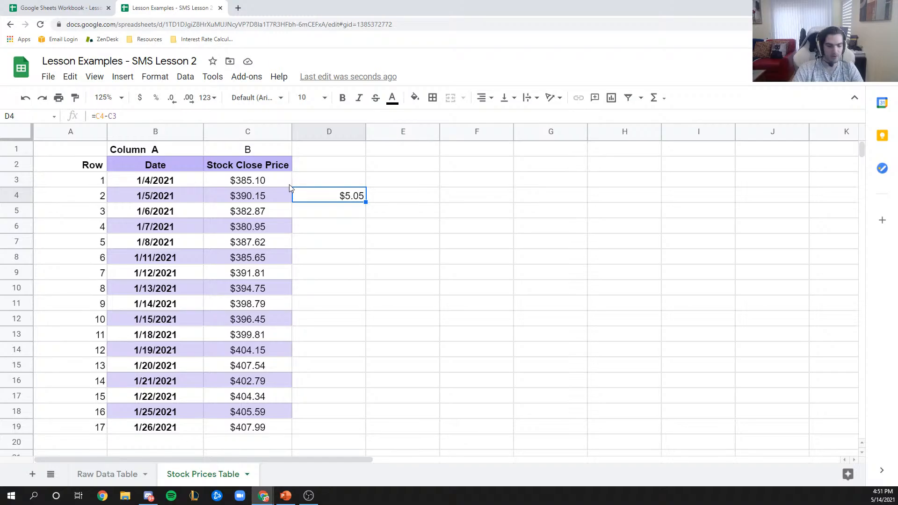
{"action": "key", "text": "Delete"}
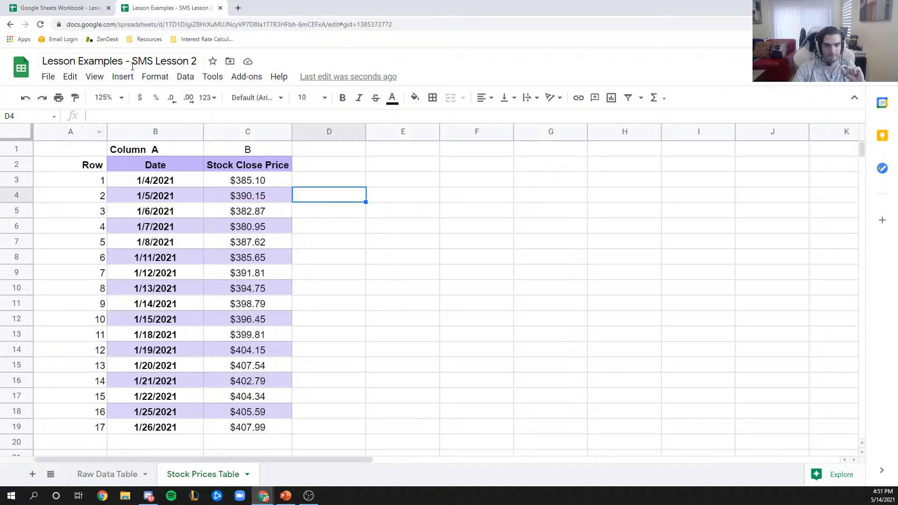
{"action": "left_click", "coordinate": [94, 76]}
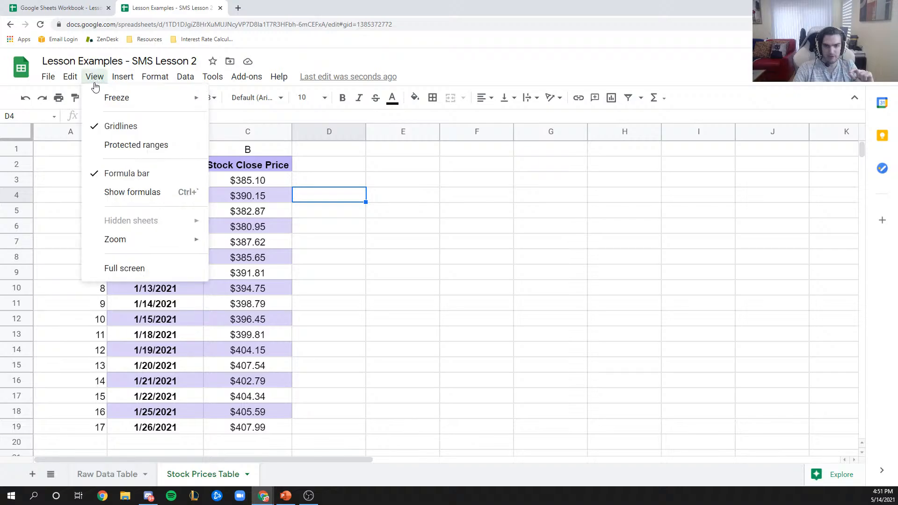
{"action": "left_click", "coordinate": [138, 128]}
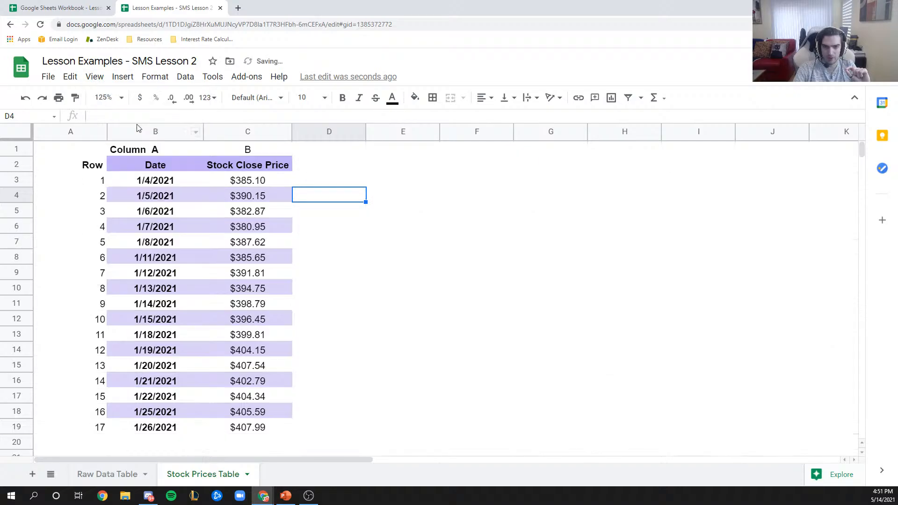
{"action": "left_click", "coordinate": [94, 76]}
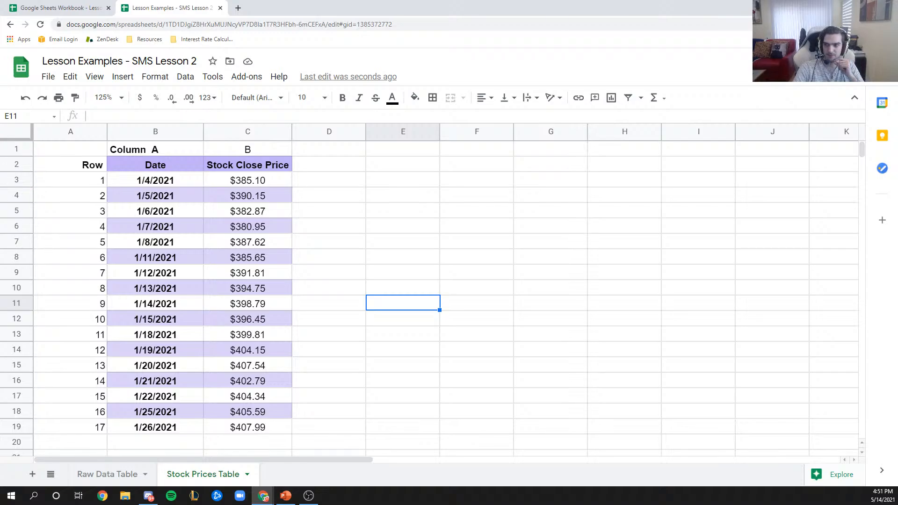
{"action": "left_click", "coordinate": [837, 25]}
{"action": "left_click", "coordinate": [653, 82]}
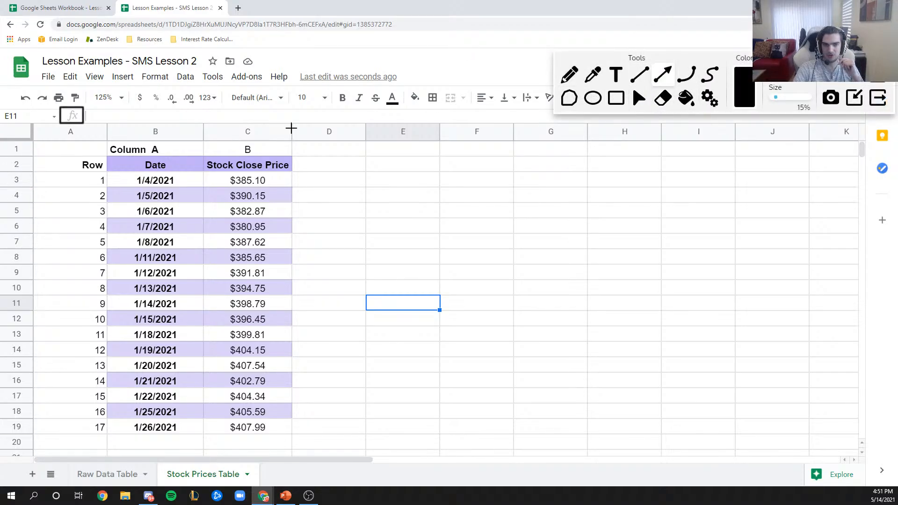
{"action": "left_click_drag", "start_coordinate": [21, 144], "coordinate": [18, 442]}
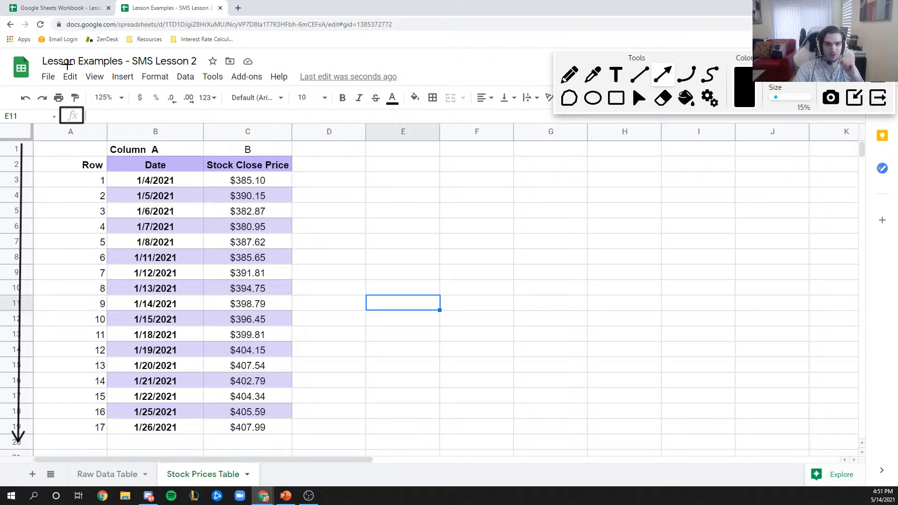
{"action": "mouse_move", "coordinate": [47, 130]}
{"action": "left_mouse_down"}
{"action": "mouse_move", "coordinate": [550, 115]}
{"action": "mouse_move", "coordinate": [845, 129]}
{"action": "left_mouse_up"}
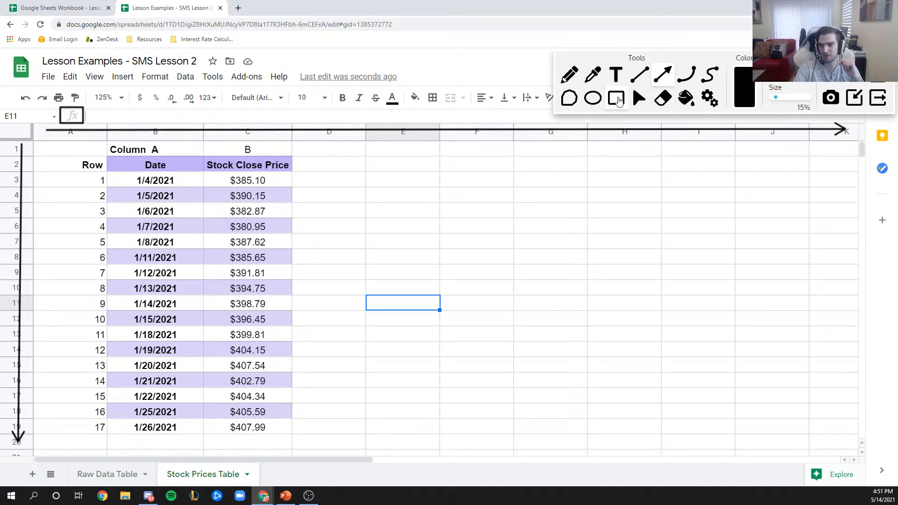
{"action": "left_click", "coordinate": [616, 97]}
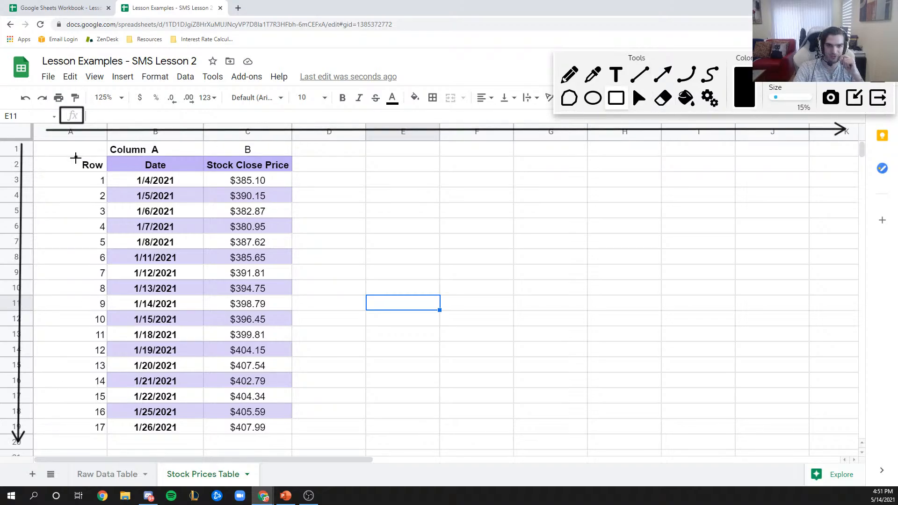
{"action": "left_click_drag", "start_coordinate": [77, 158], "coordinate": [109, 442]}
{"action": "mouse_move", "coordinate": [105, 136]}
{"action": "left_mouse_down"}
{"action": "mouse_move", "coordinate": [141, 153]}
{"action": "mouse_move", "coordinate": [306, 156]}
{"action": "left_mouse_up"}
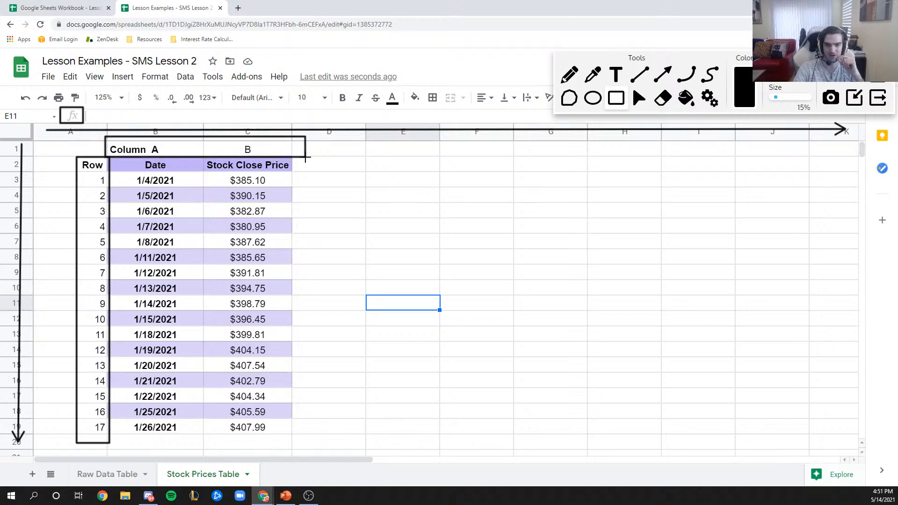
{"action": "left_click", "coordinate": [870, 80]}
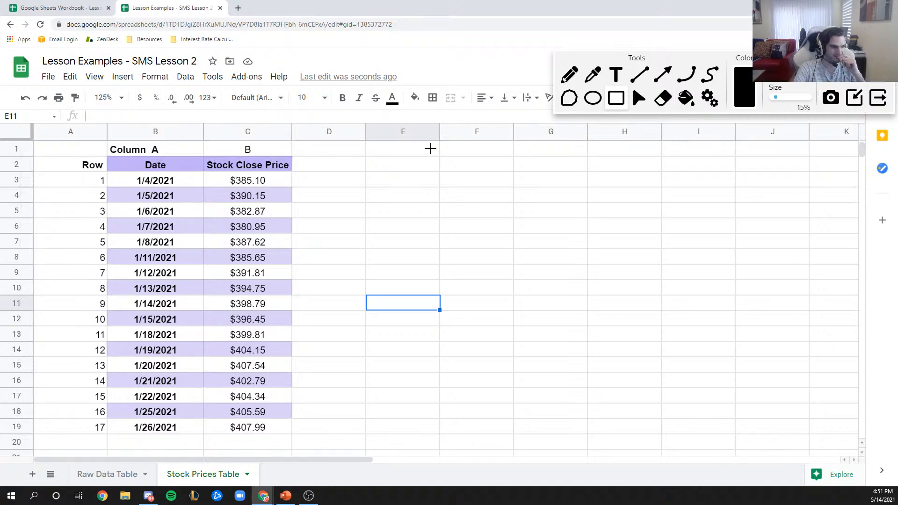
{"action": "left_click", "coordinate": [638, 98]}
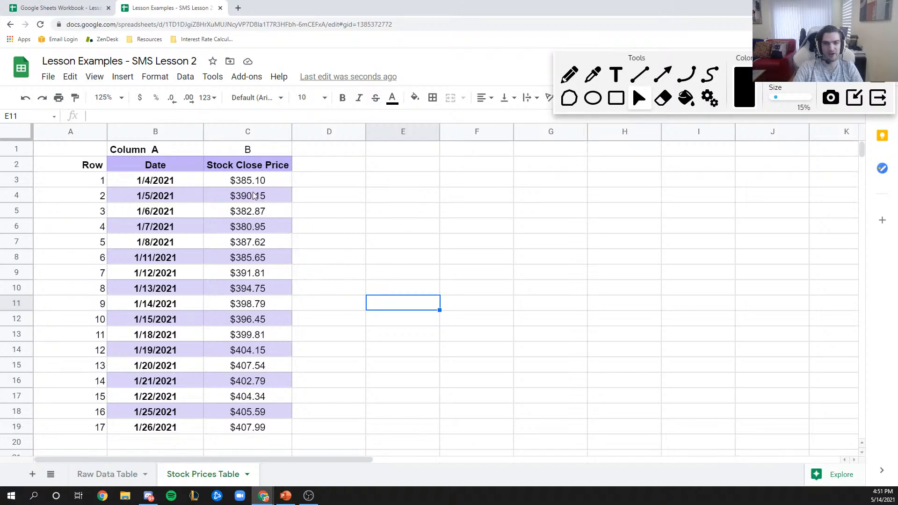
{"action": "left_click_drag", "start_coordinate": [242, 180], "coordinate": [261, 429]}
{"action": "left_click", "coordinate": [438, 305]}
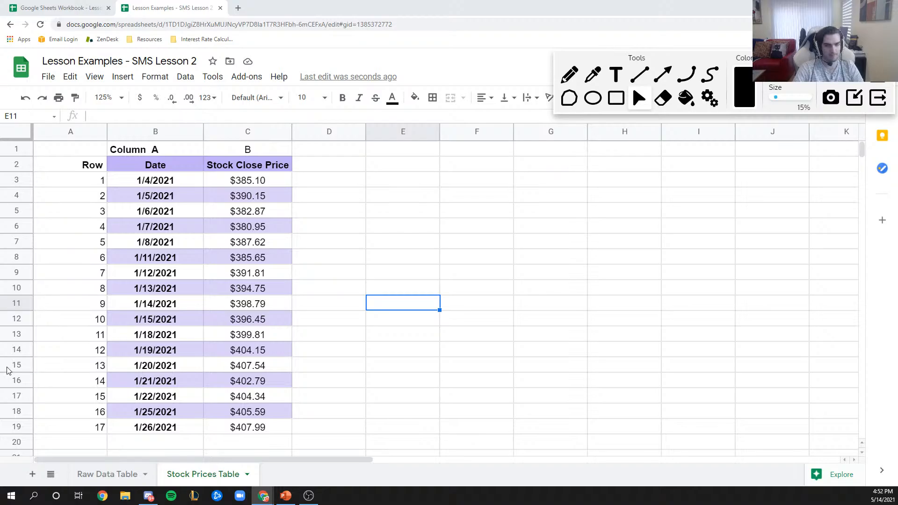
{"action": "left_click", "coordinate": [314, 318]}
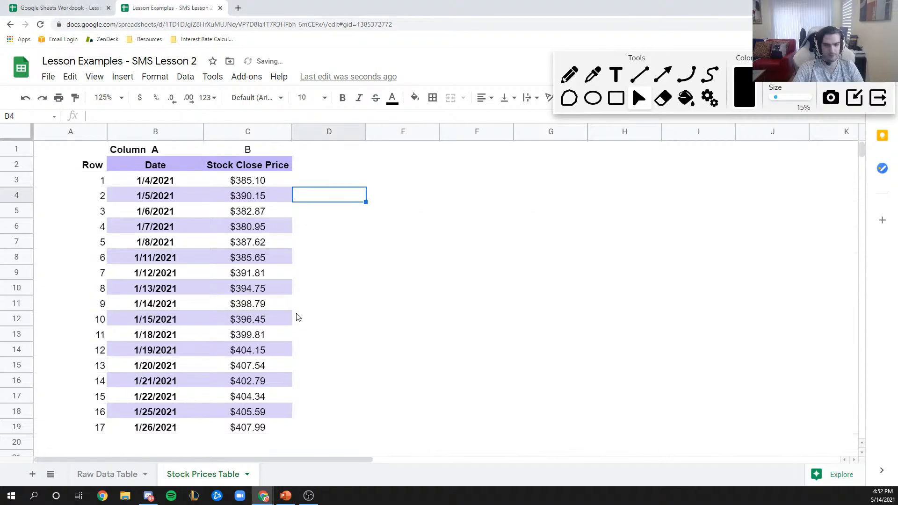
{"action": "type", "text": "=C4-C3"}
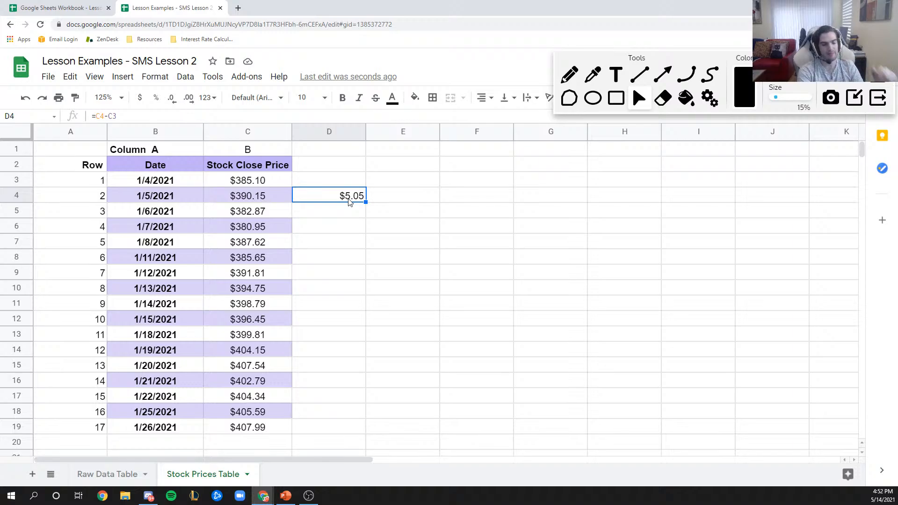
{"action": "key", "text": "Delete"}
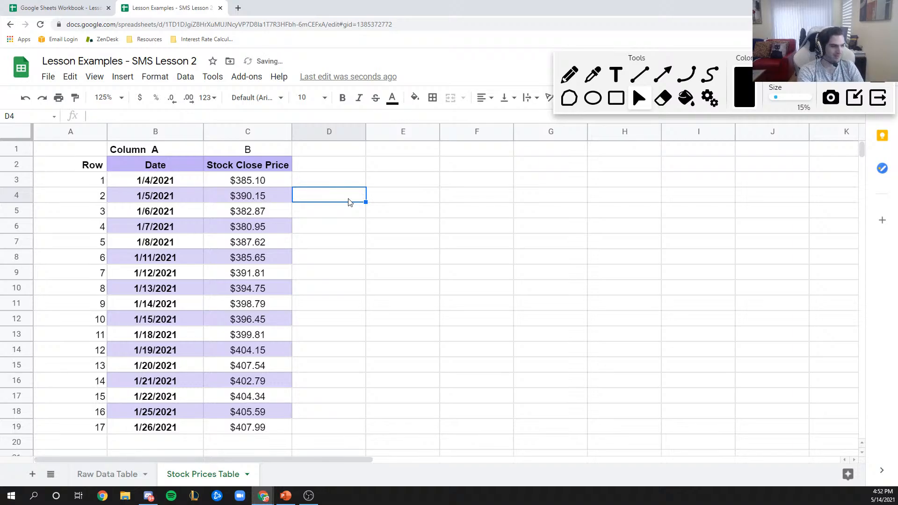
{"action": "key", "text": "Right"}
{"action": "key", "text": "Left"}
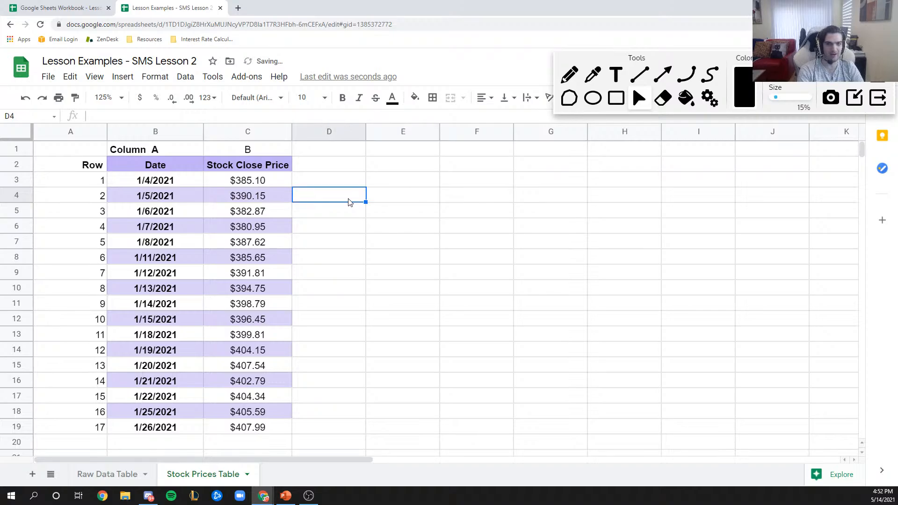
{"action": "key", "text": "Right"}
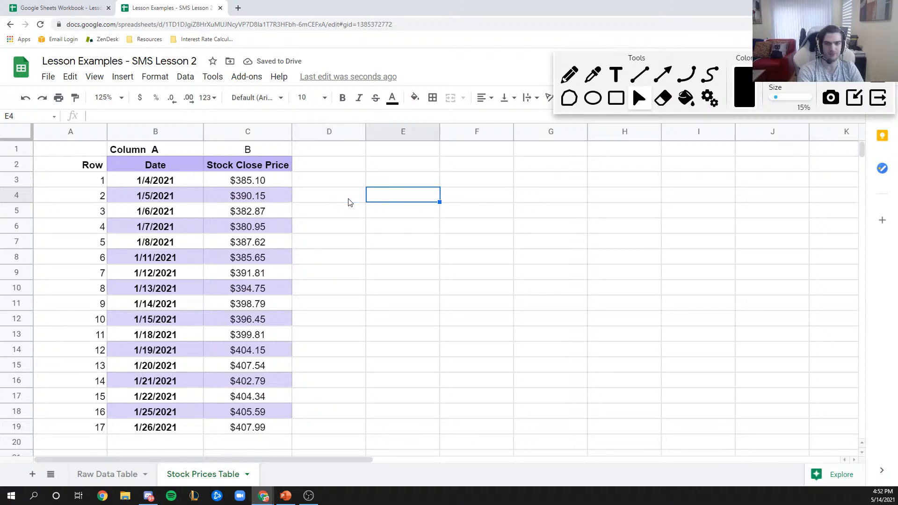
{"action": "type", "text": "=average("}
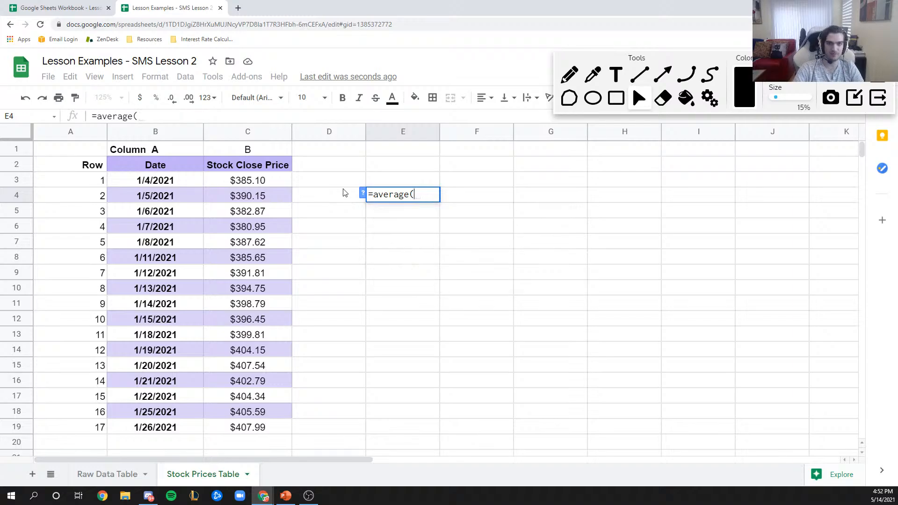
{"action": "left_click_drag", "start_coordinate": [247, 180], "coordinate": [257, 431]}
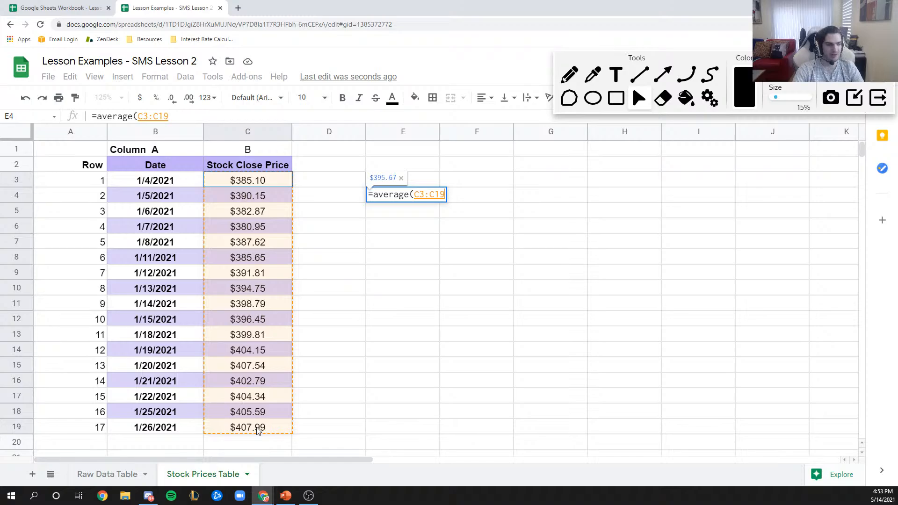
{"action": "key", "text": "Escape"}
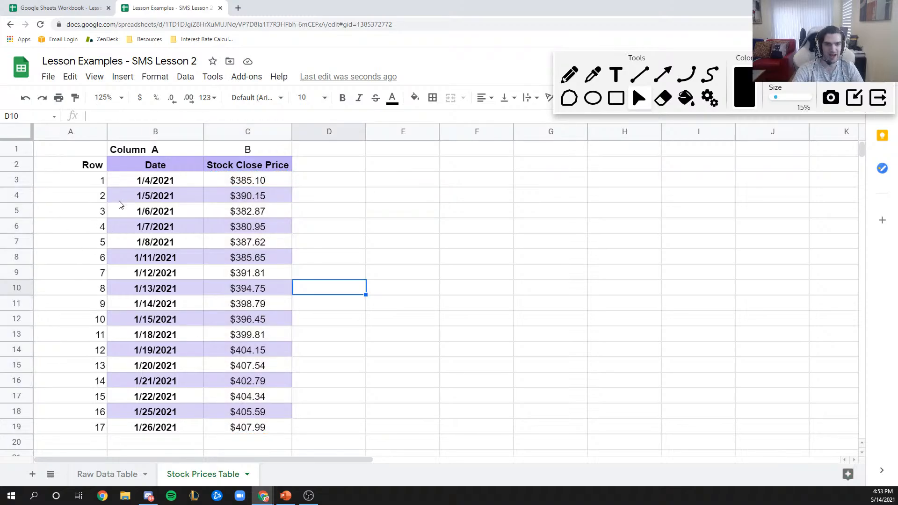
- Delete the empty first column and the Column A / B label row
{"action": "left_click_drag", "start_coordinate": [83, 166], "coordinate": [103, 427]}
{"action": "left_click_drag", "start_coordinate": [135, 149], "coordinate": [275, 157]}
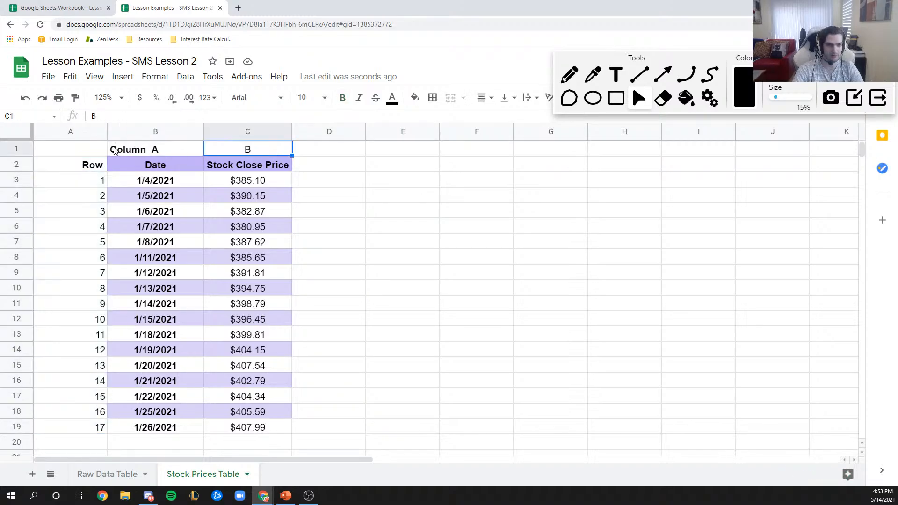
{"action": "left_click", "coordinate": [64, 132]}
{"action": "right_click", "coordinate": [64, 132]}
{"action": "left_click", "coordinate": [105, 215]}
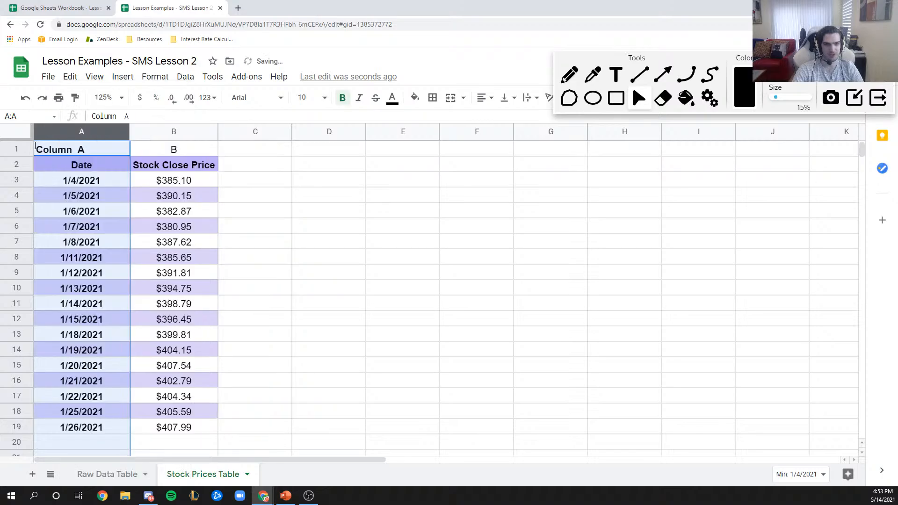
{"action": "right_click", "coordinate": [16, 149]}
{"action": "left_click", "coordinate": [96, 222]}
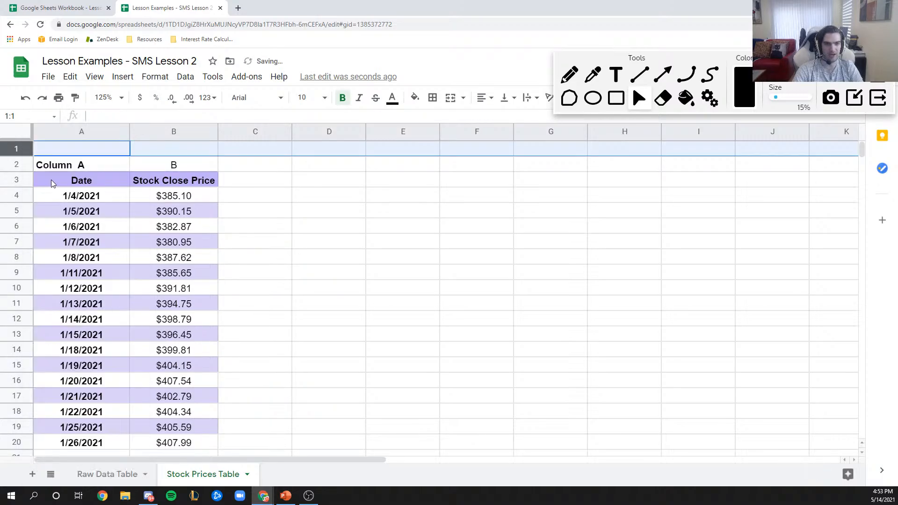
{"action": "key", "text": "ctrl+z"}
{"action": "right_click", "coordinate": [16, 149]}
{"action": "left_click", "coordinate": [80, 255]}
{"action": "left_click", "coordinate": [262, 228]}
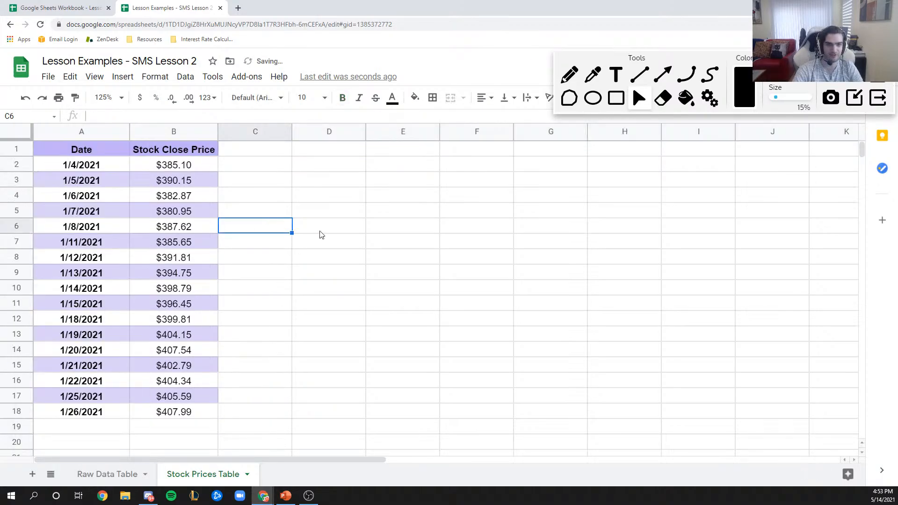
- Enter =average(B2:B18) in D7, giving $395.67
{"action": "left_click", "coordinate": [349, 244]}
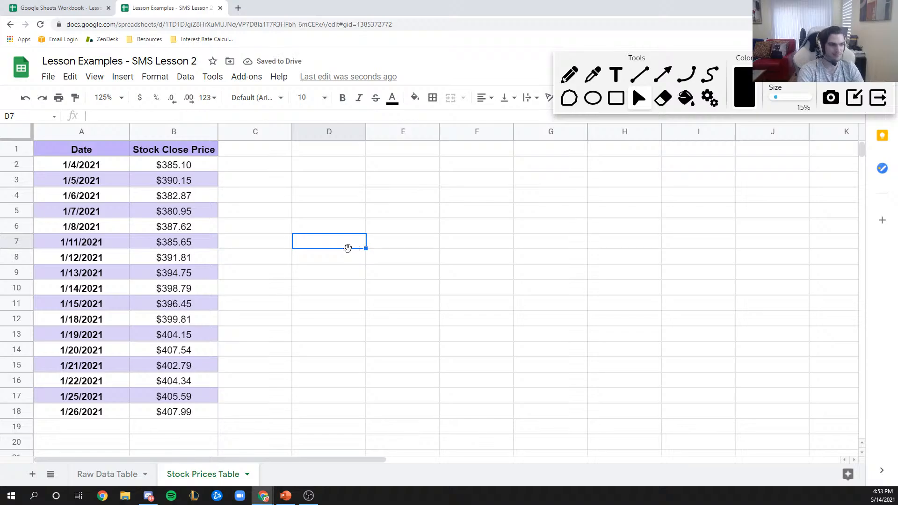
{"action": "type", "text": "="}
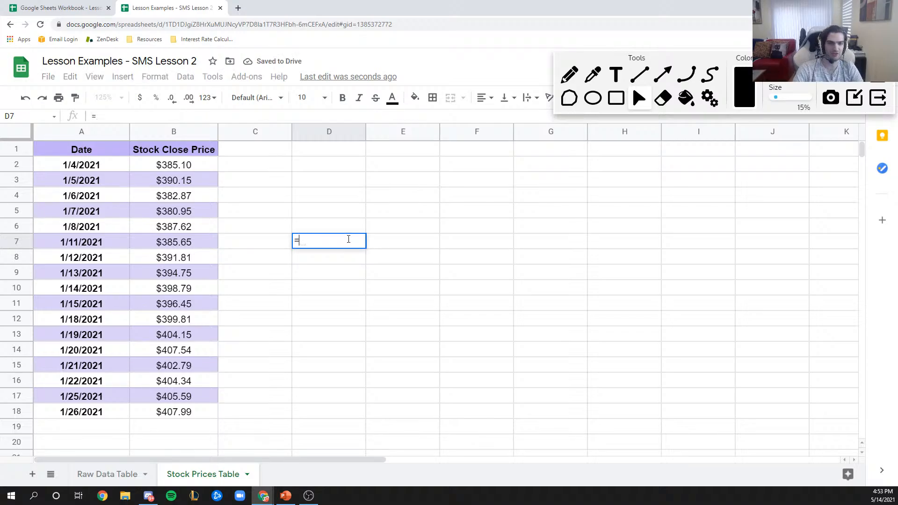
{"action": "type", "text": "average("}
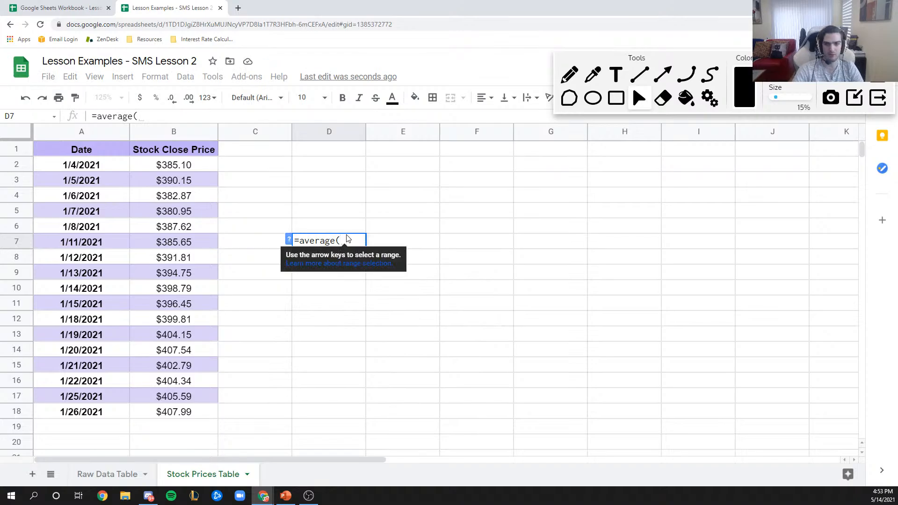
{"action": "left_click", "coordinate": [176, 169]}
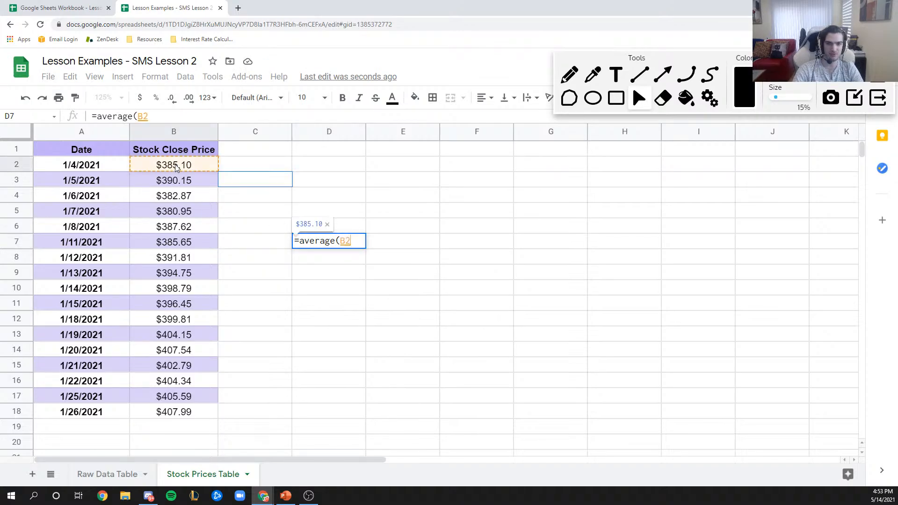
{"action": "left_click_drag", "start_coordinate": [175, 168], "coordinate": [182, 418]}
{"action": "type", "text": ")"}
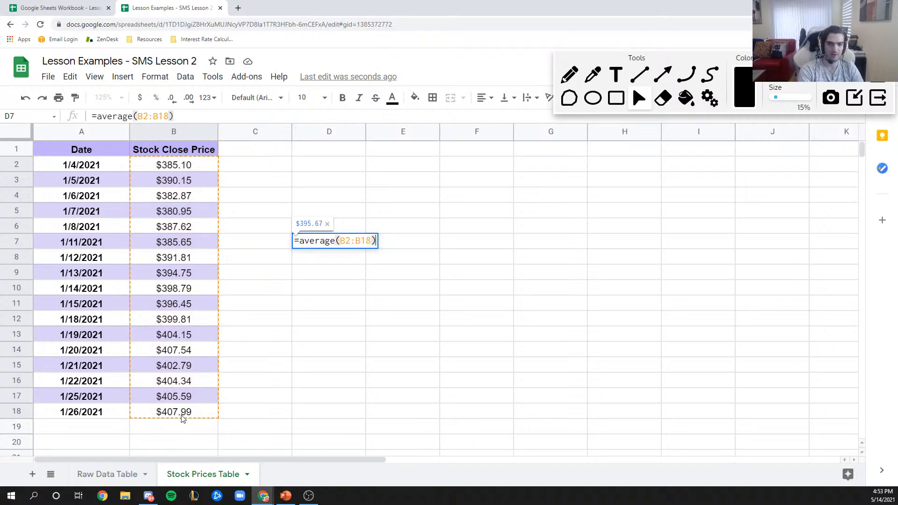
{"action": "key", "text": "Return"}
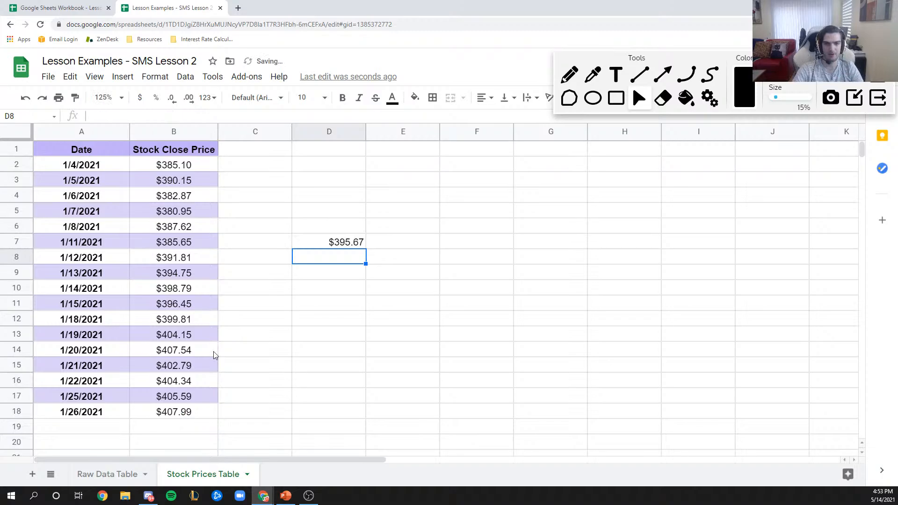
{"action": "left_click", "coordinate": [326, 247]}
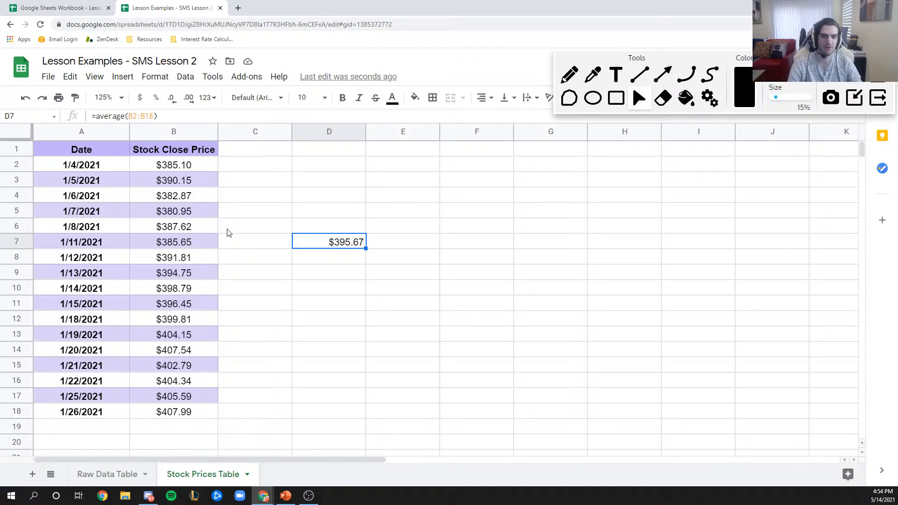
- Close Lesson Examples, copy the Lesson 2 workbook's share link, and choose Make a copy
{"action": "left_click", "coordinate": [221, 8]}
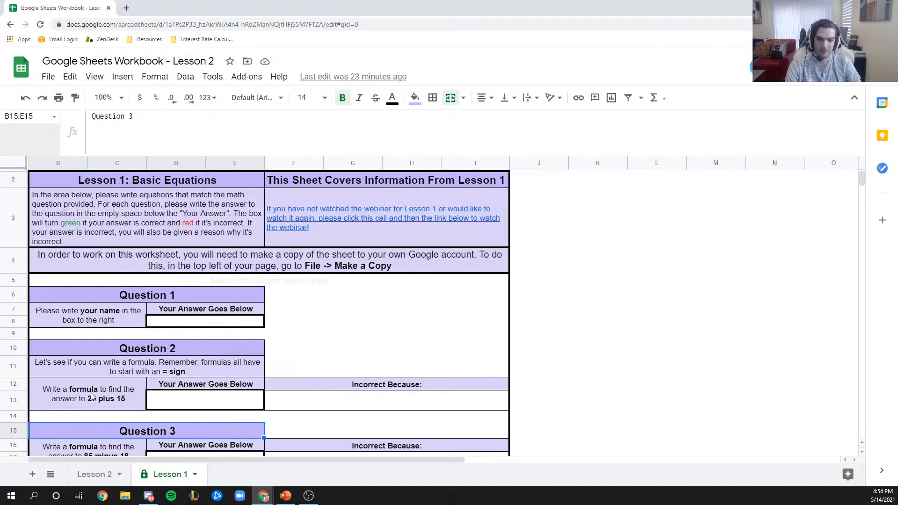
{"action": "left_click", "coordinate": [108, 474]}
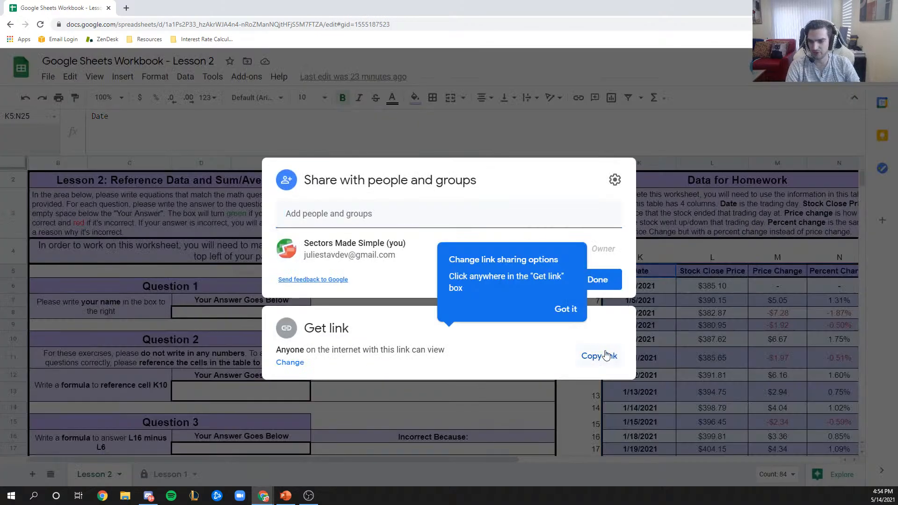
{"action": "left_click", "coordinate": [598, 355]}
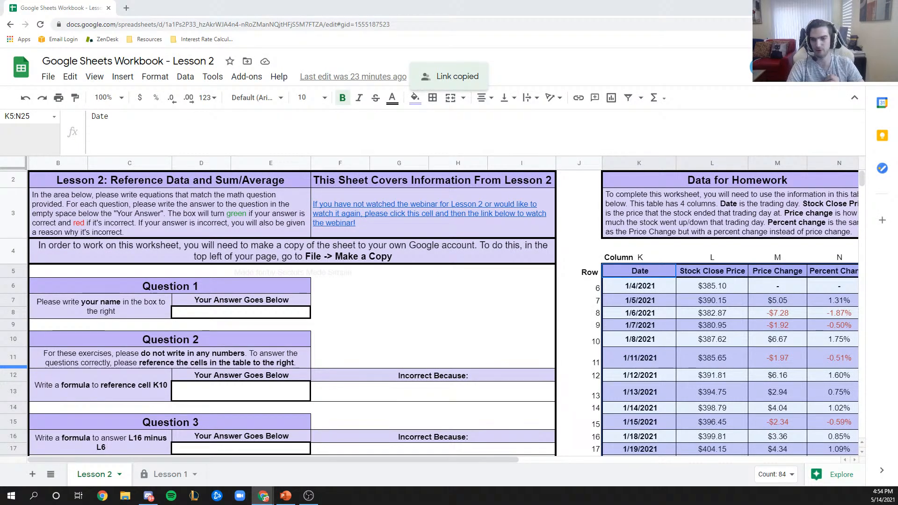
{"action": "left_click", "coordinate": [48, 76]}
{"action": "left_click", "coordinate": [77, 182]}
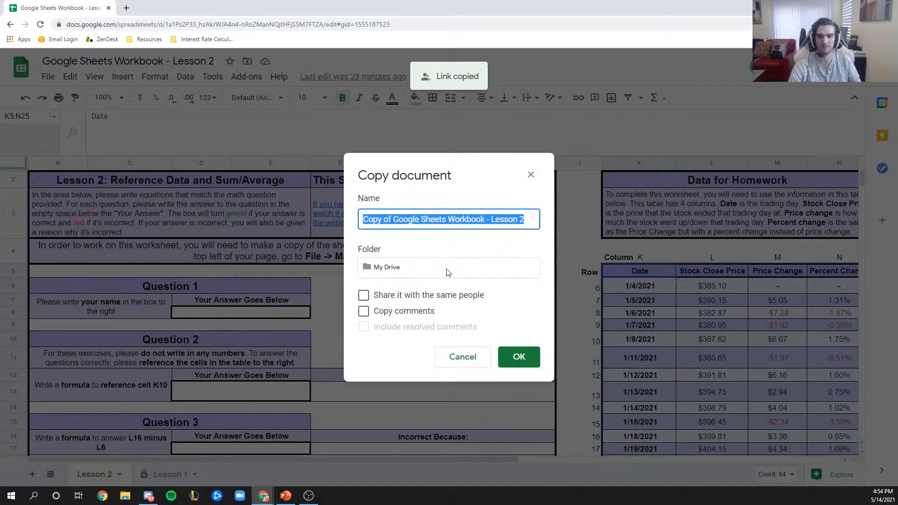
- Confirm the Copy document dialog to create the Lesson 2 workbook copy
{"action": "left_click", "coordinate": [517, 357]}
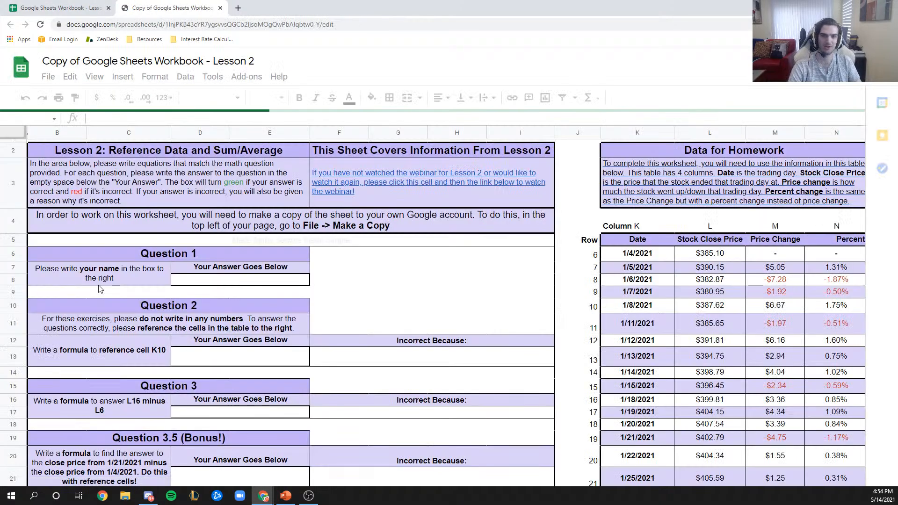
{"action": "scroll", "coordinate": [98, 280], "scroll_direction": "down", "scroll_amount": 1}
{"action": "scroll", "coordinate": [98, 280], "scroll_direction": "up", "scroll_amount": 1}
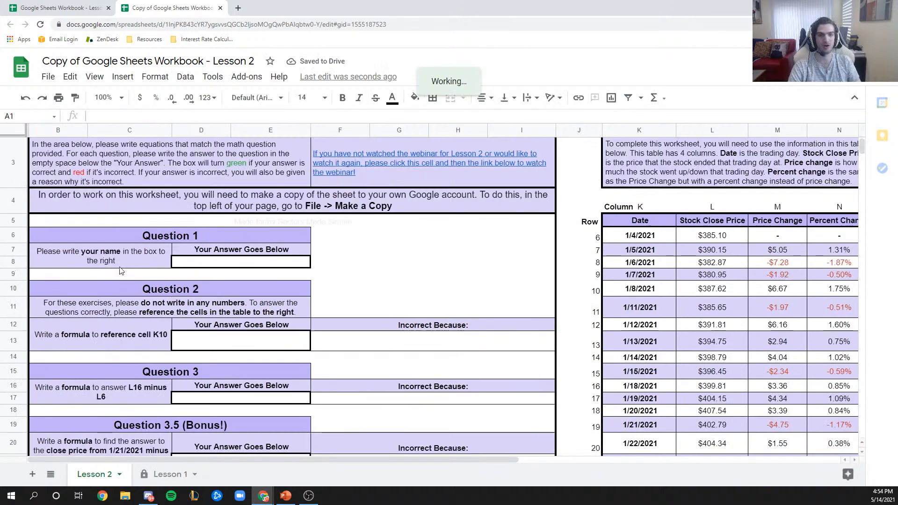
- Enter the student's name as the Question 1 answer, turning the box green
{"action": "left_click", "coordinate": [290, 268]}
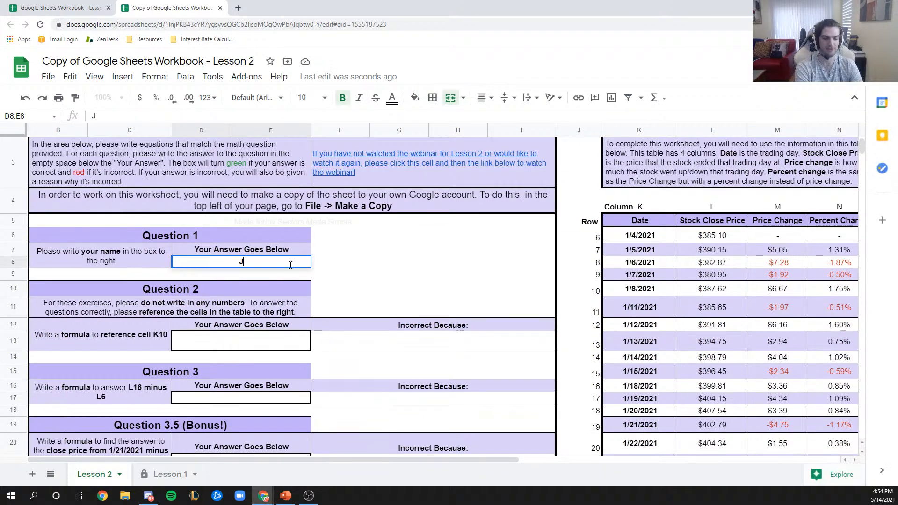
{"action": "key", "text": "Return"}
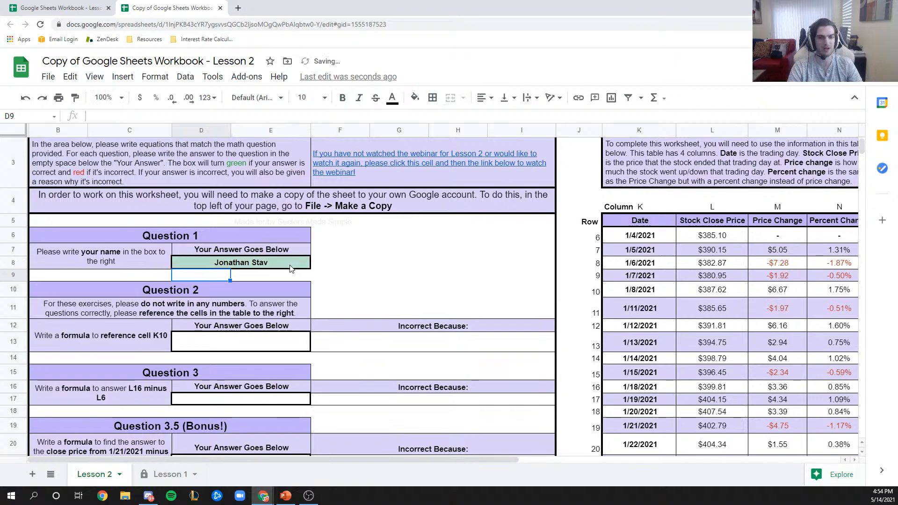
{"action": "left_click_drag", "start_coordinate": [247, 460], "coordinate": [420, 467]}
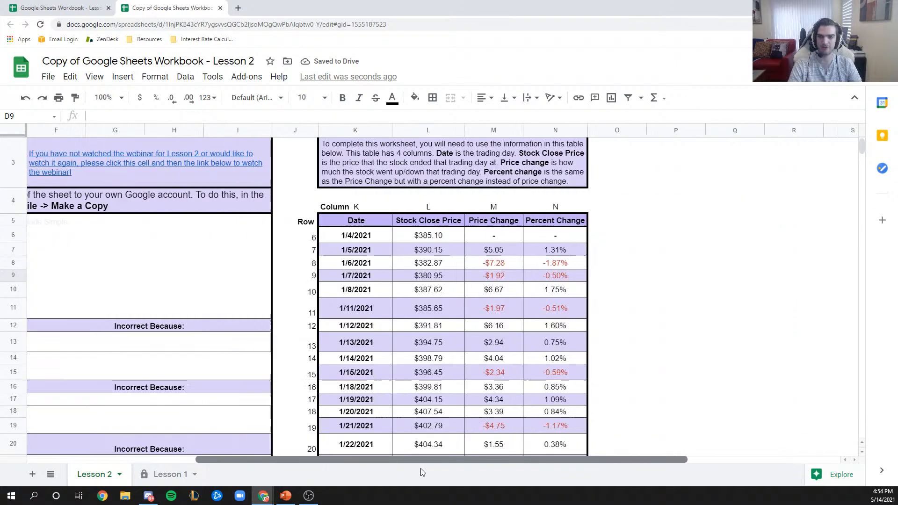
- Review the 1/4/2021 date and $385.10 close cells, then reopen the closed Lesson Examples tab
{"action": "scroll", "coordinate": [505, 185], "scroll_direction": "down", "scroll_amount": 2}
{"action": "scroll", "coordinate": [505, 186], "scroll_direction": "up", "scroll_amount": 3}
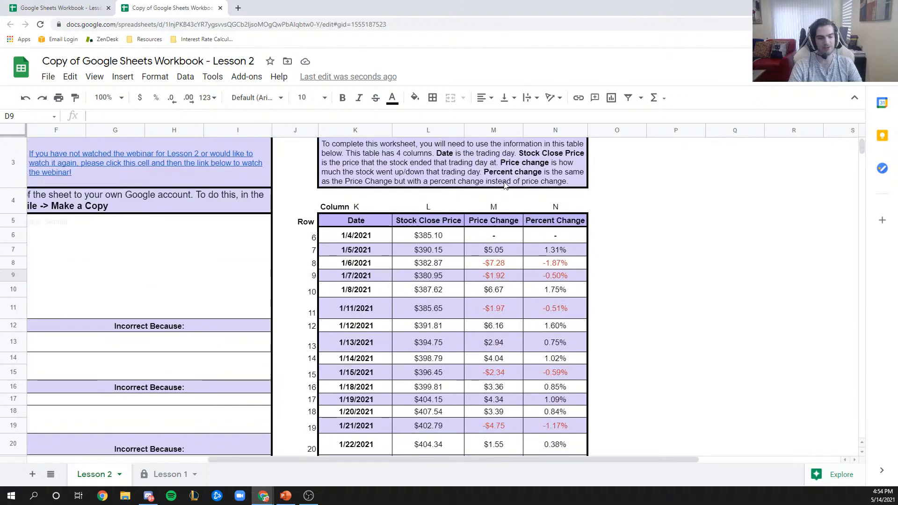
{"action": "scroll", "coordinate": [496, 192], "scroll_direction": "down", "scroll_amount": 1}
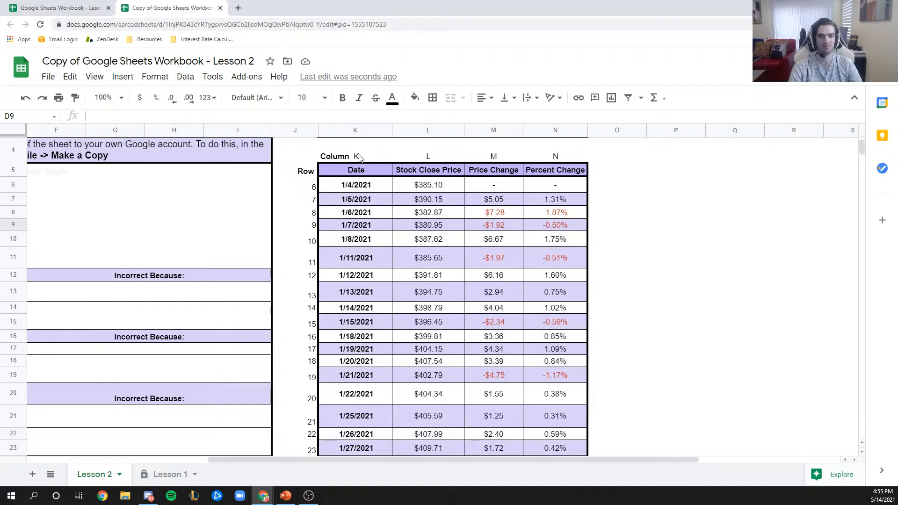
{"action": "scroll", "coordinate": [344, 182], "scroll_direction": "down", "scroll_amount": 1}
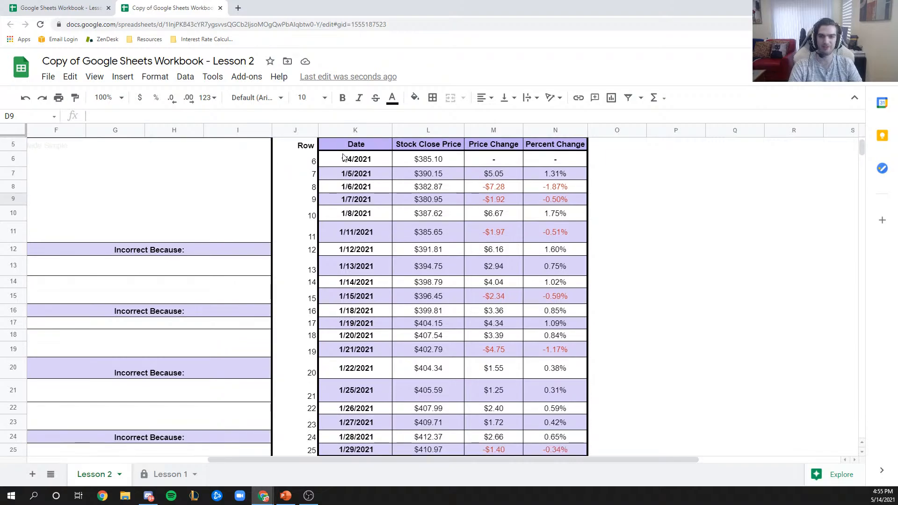
{"action": "left_click", "coordinate": [346, 160]}
{"action": "left_click", "coordinate": [406, 162]}
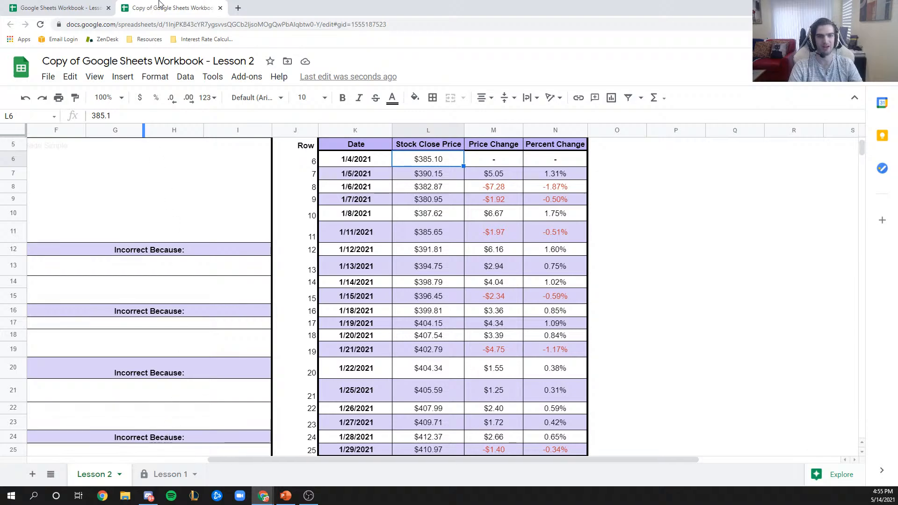
{"action": "key", "text": "ctrl+shift+t"}
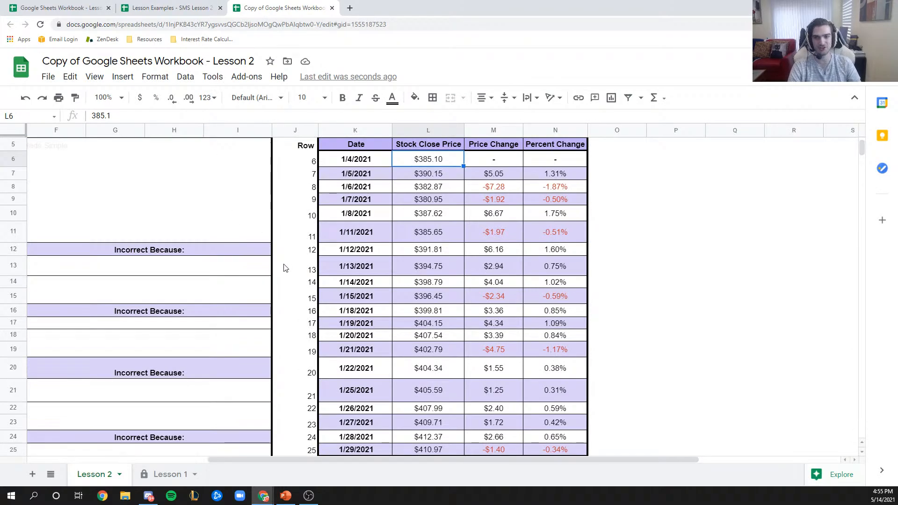
- Inspect the M7 price-change and N7 percent-change formulas and the K–N column labels
{"action": "left_click", "coordinate": [492, 177]}
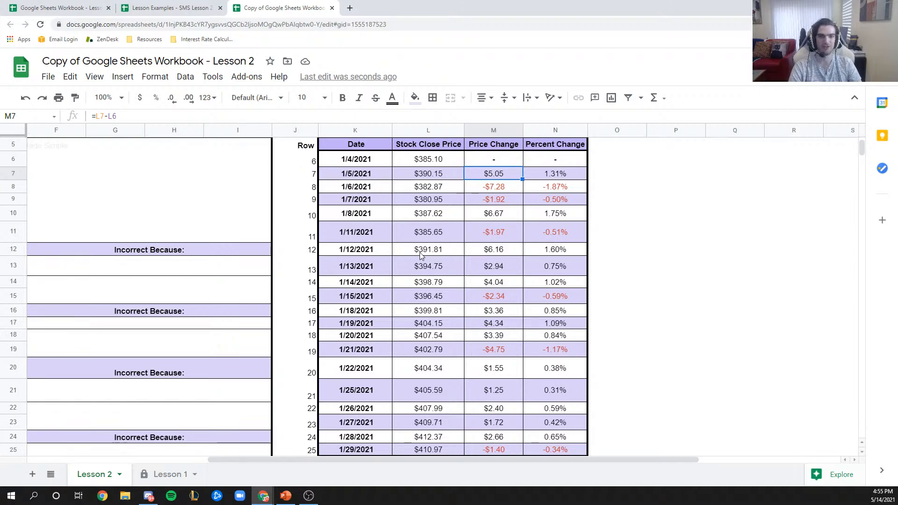
{"action": "left_click", "coordinate": [554, 176]}
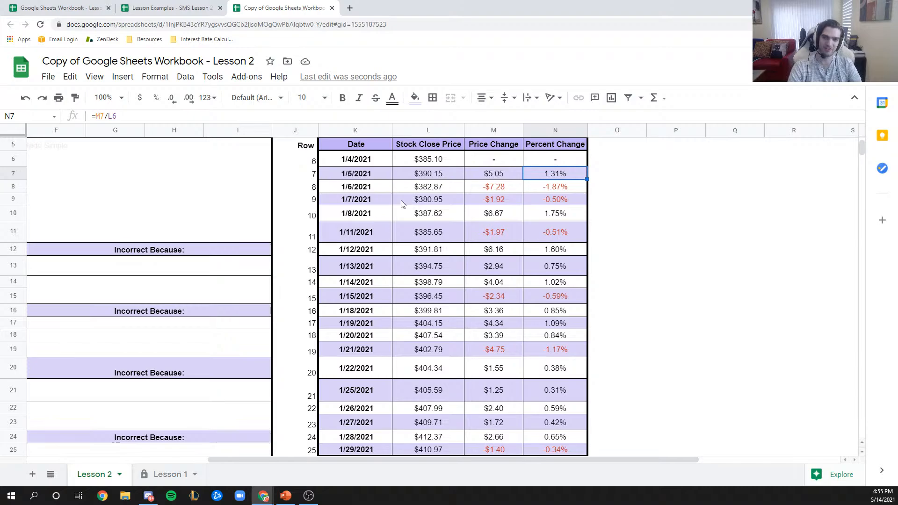
{"action": "scroll", "coordinate": [356, 330], "scroll_direction": "up", "scroll_amount": 1}
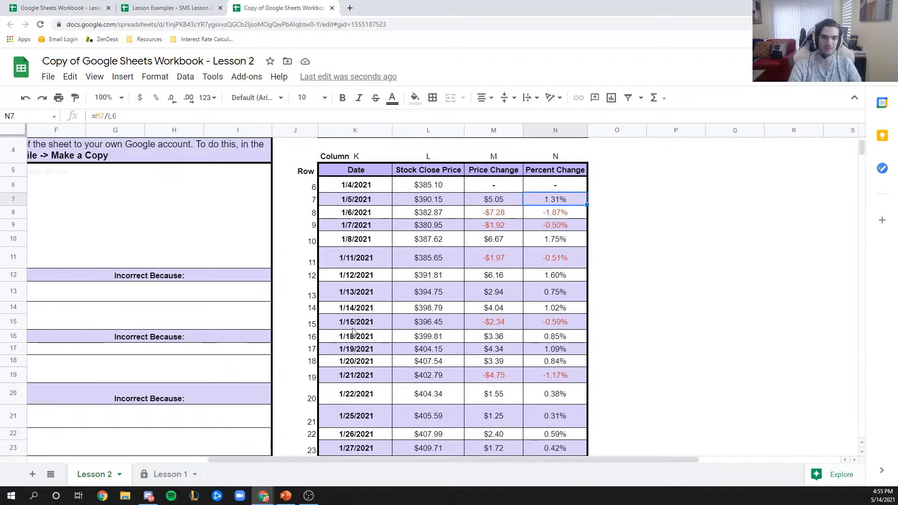
{"action": "left_click", "coordinate": [358, 158]}
{"action": "left_click", "coordinate": [424, 159]}
{"action": "left_click", "coordinate": [494, 155]}
{"action": "left_click", "coordinate": [549, 160]}
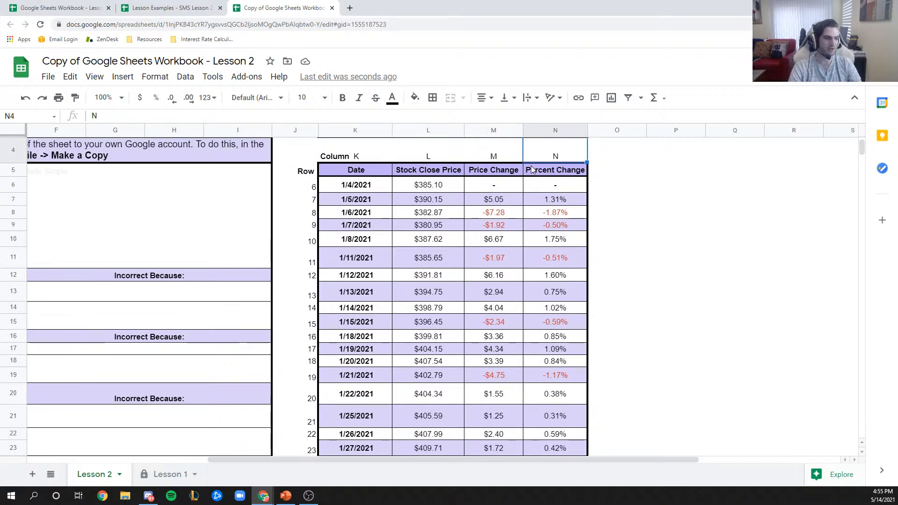
- Browse the table, selecting a column J row cell and the column L label
{"action": "scroll", "coordinate": [421, 229], "scroll_direction": "down", "scroll_amount": 1}
{"action": "scroll", "coordinate": [303, 271], "scroll_direction": "up", "scroll_amount": 3}
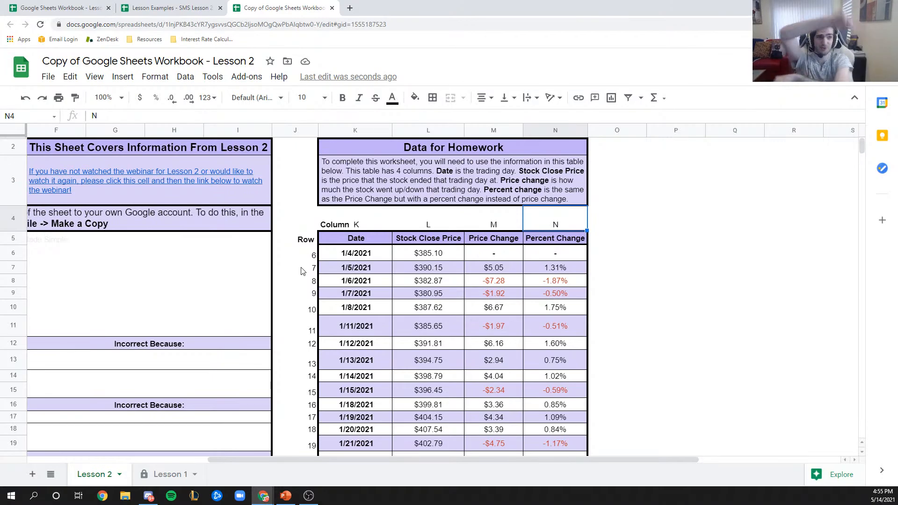
{"action": "scroll", "coordinate": [303, 271], "scroll_direction": "down", "scroll_amount": 3}
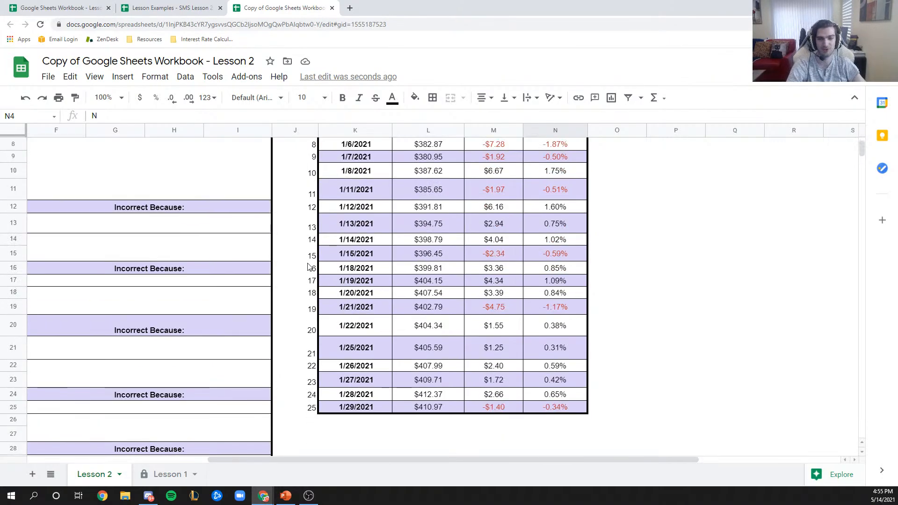
{"action": "scroll", "coordinate": [313, 262], "scroll_direction": "up", "scroll_amount": 1}
{"action": "left_click", "coordinate": [313, 262]}
{"action": "scroll", "coordinate": [313, 261], "scroll_direction": "up", "scroll_amount": 2}
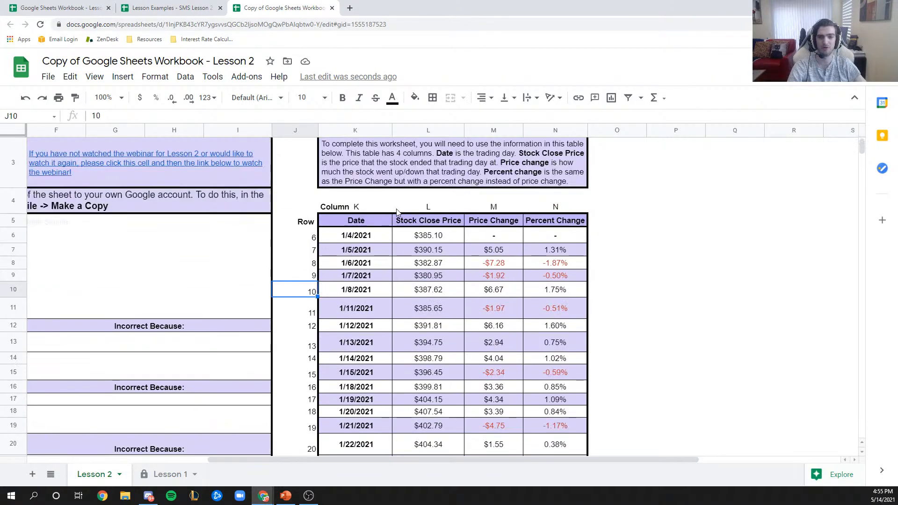
{"action": "left_click", "coordinate": [452, 209]}
- Scroll across the sheet, then drag the Example of Trading Strategy Data window into the browser
{"action": "left_click_drag", "start_coordinate": [379, 459], "coordinate": [140, 393]}
{"action": "scroll", "coordinate": [148, 355], "scroll_direction": "down", "scroll_amount": 3}
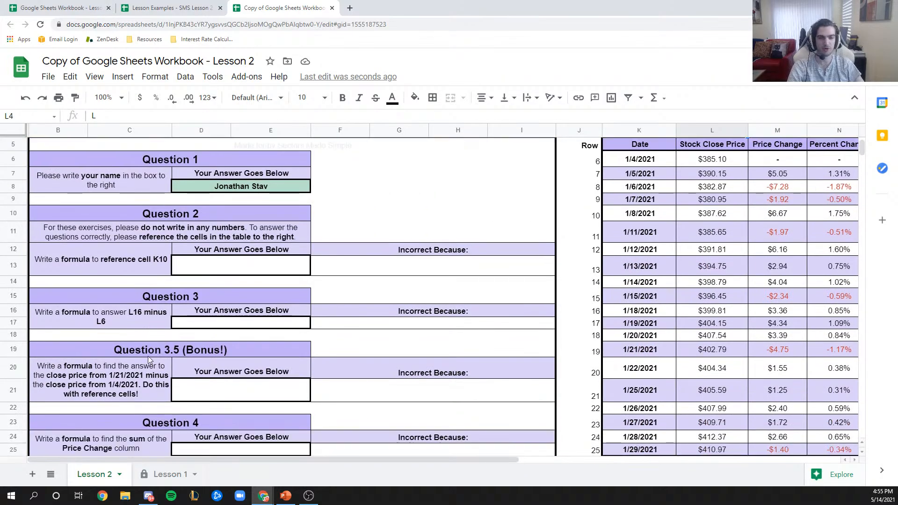
{"action": "scroll", "coordinate": [148, 359], "scroll_direction": "down", "scroll_amount": 1}
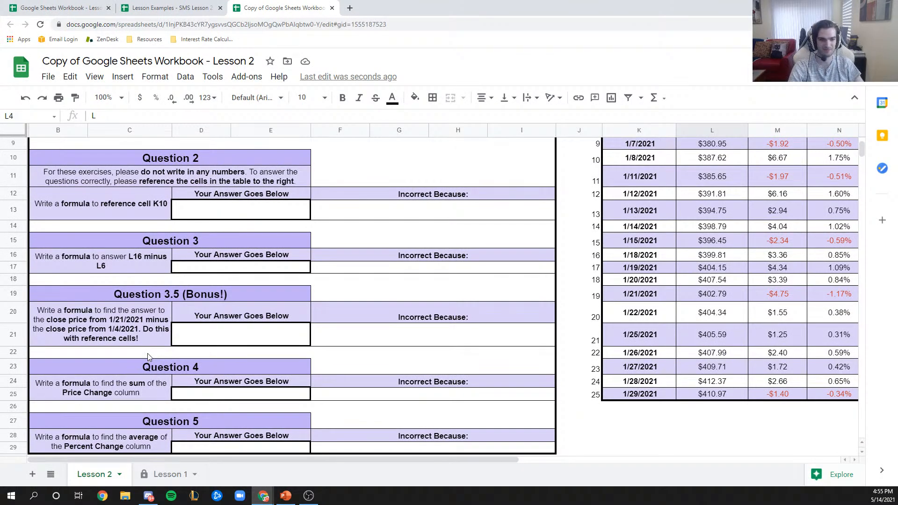
{"action": "left_click_drag", "start_coordinate": [167, 459], "coordinate": [306, 444]}
{"action": "scroll", "coordinate": [460, 372], "scroll_direction": "up", "scroll_amount": 2}
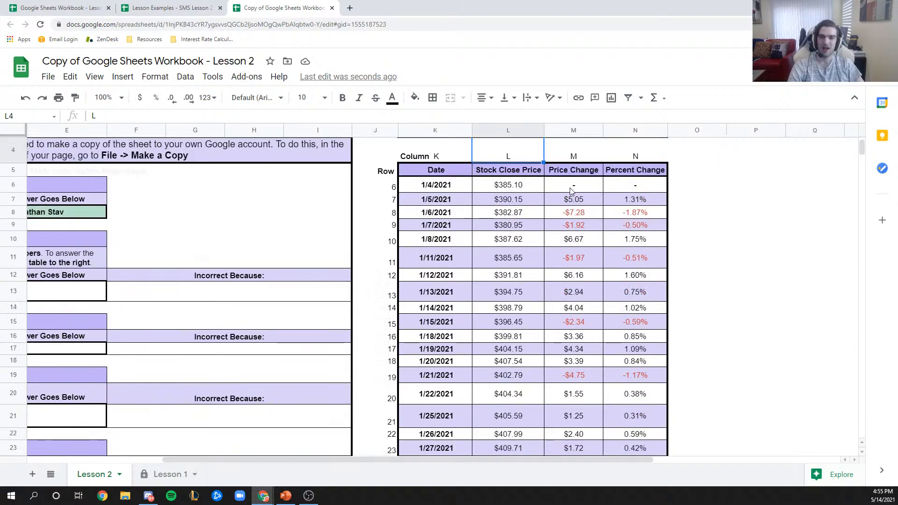
{"action": "scroll", "coordinate": [563, 224], "scroll_direction": "down", "scroll_amount": 3}
{"action": "scroll", "coordinate": [538, 258], "scroll_direction": "up", "scroll_amount": 1}
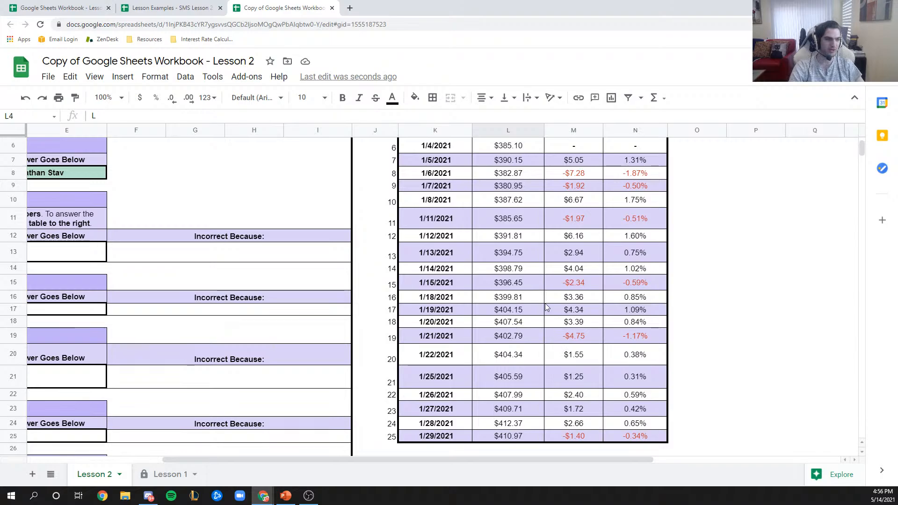
{"action": "scroll", "coordinate": [546, 307], "scroll_direction": "up", "scroll_amount": 2}
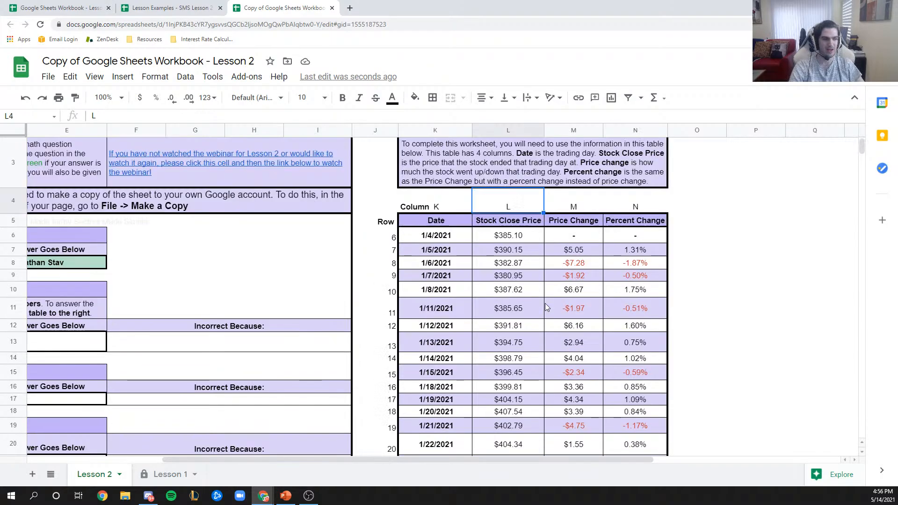
{"action": "scroll", "coordinate": [615, 236], "scroll_direction": "down", "scroll_amount": 1}
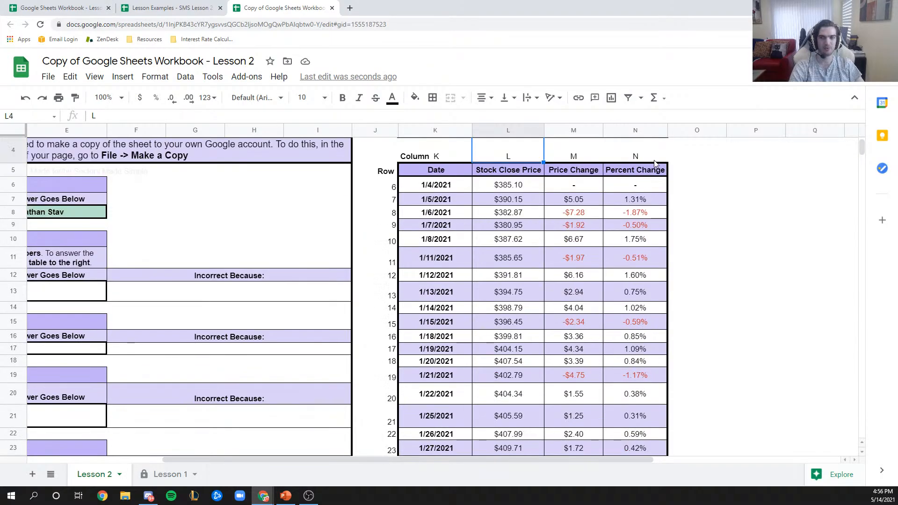
{"action": "scroll", "coordinate": [652, 279], "scroll_direction": "down", "scroll_amount": 1}
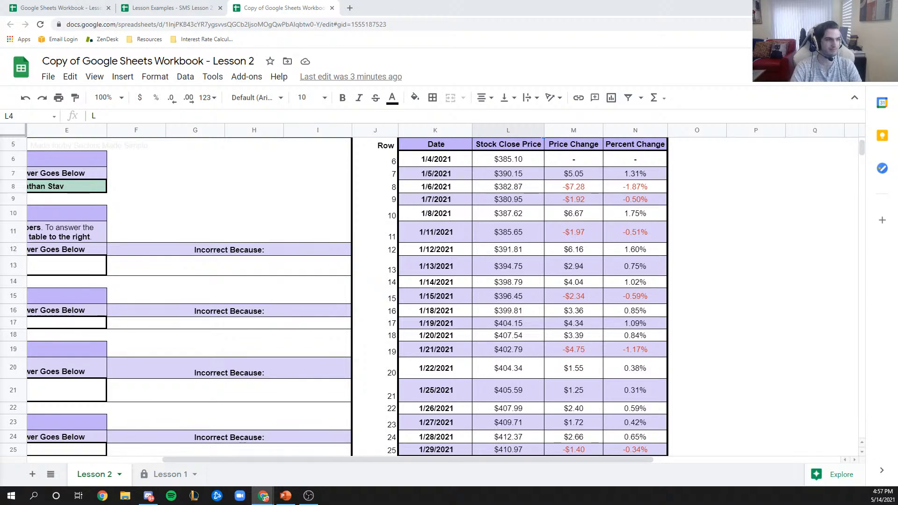
{"action": "left_click_drag", "start_coordinate": [0, 89], "coordinate": [191, 9]}
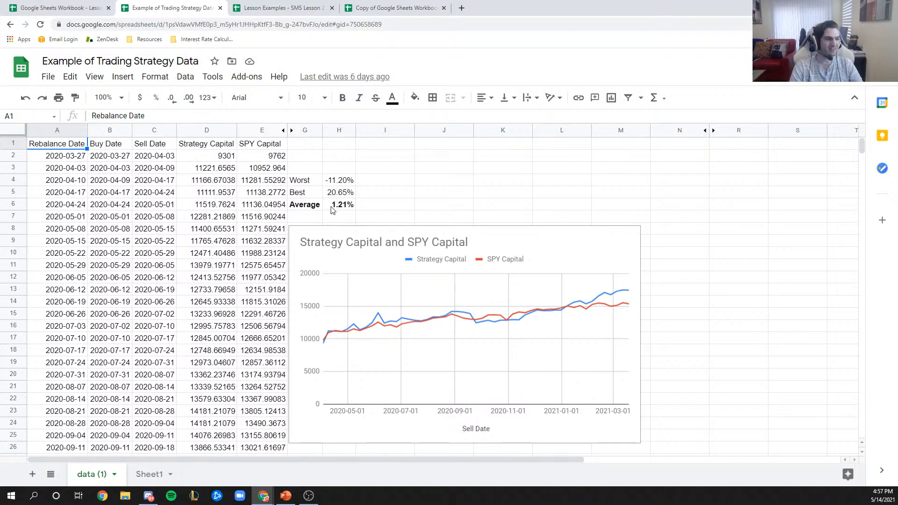
- Highlight Average 1.21%, Best 20.65%, Worst -11.20% and the capital chart, then return to Lesson Examples
{"action": "left_click_drag", "start_coordinate": [309, 208], "coordinate": [348, 208]}
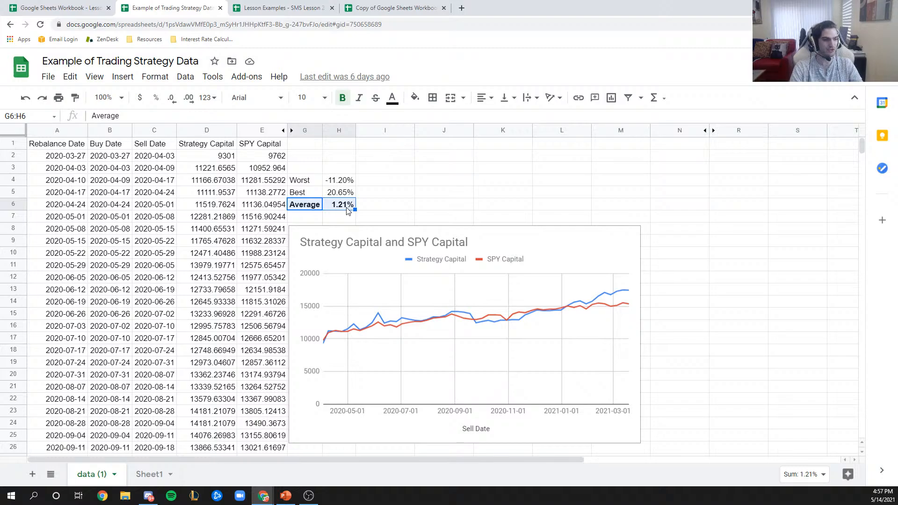
{"action": "left_click_drag", "start_coordinate": [322, 197], "coordinate": [347, 184]}
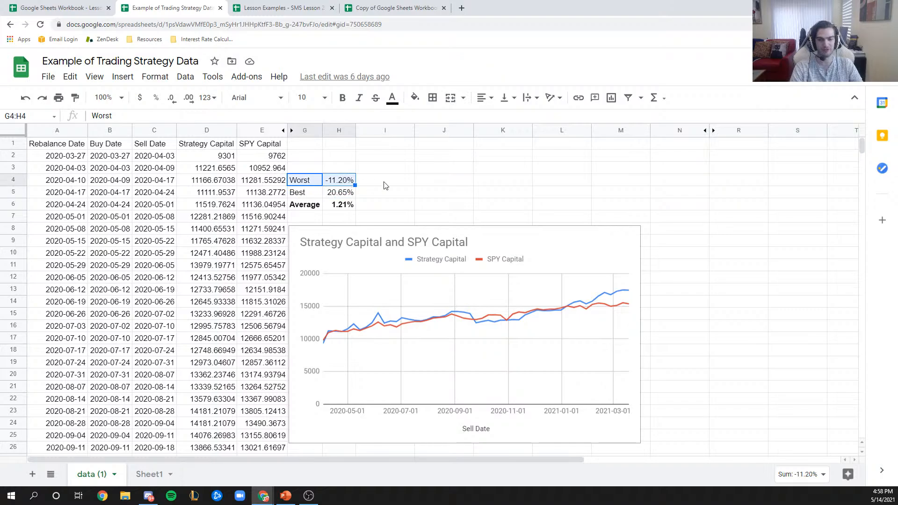
{"action": "left_click", "coordinate": [408, 186]}
{"action": "left_click", "coordinate": [509, 243]}
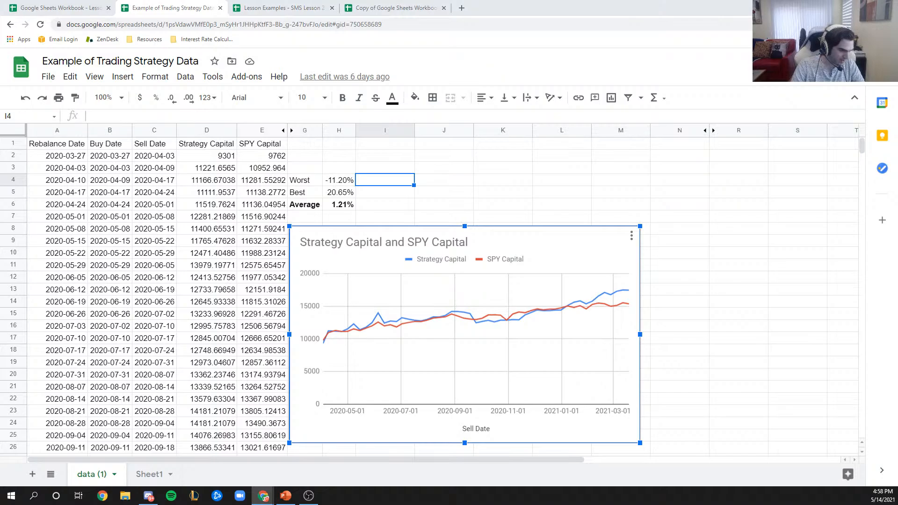
{"action": "left_click", "coordinate": [245, 6]}
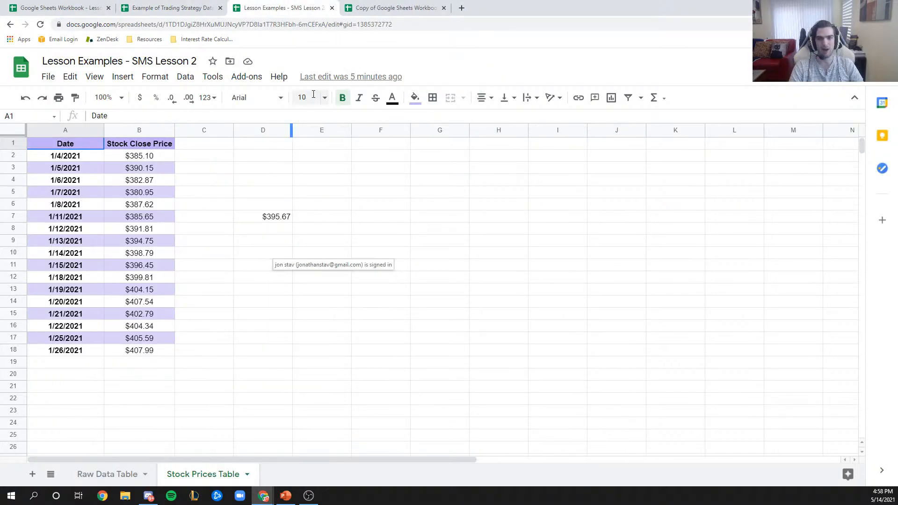
- In the Lesson 2 copy, show the Value is less than 0 rule on M7:N25 for red cells like M15
{"action": "left_click", "coordinate": [395, 7]}
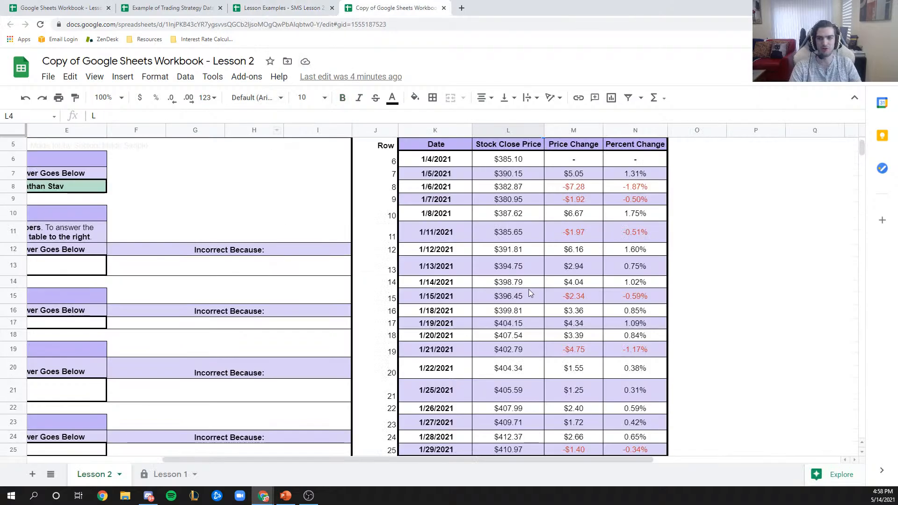
{"action": "left_click", "coordinate": [587, 302]}
{"action": "left_click", "coordinate": [155, 77]}
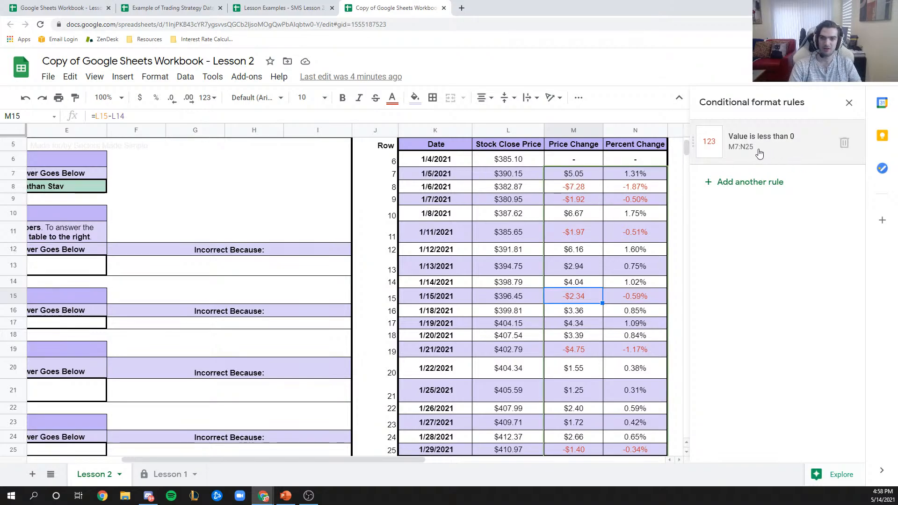
{"action": "left_click", "coordinate": [582, 200]}
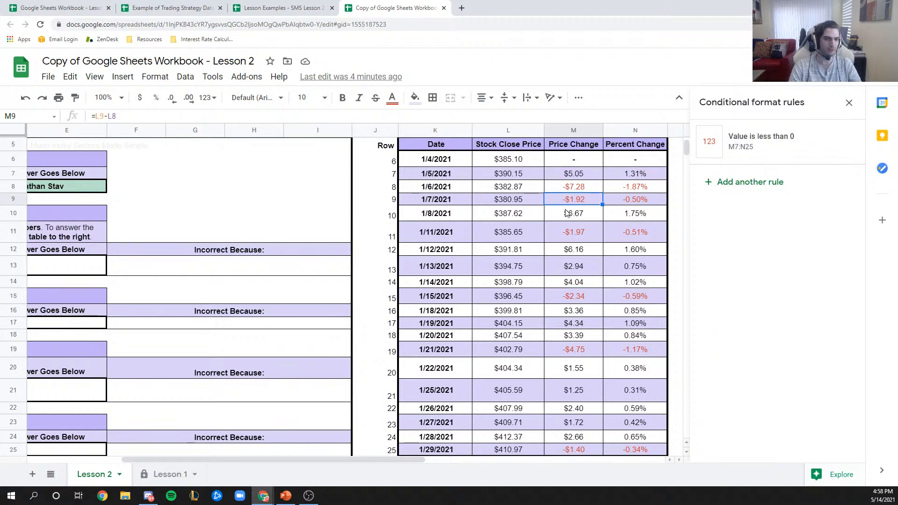
{"action": "left_click_drag", "start_coordinate": [183, 461], "coordinate": [96, 462]}
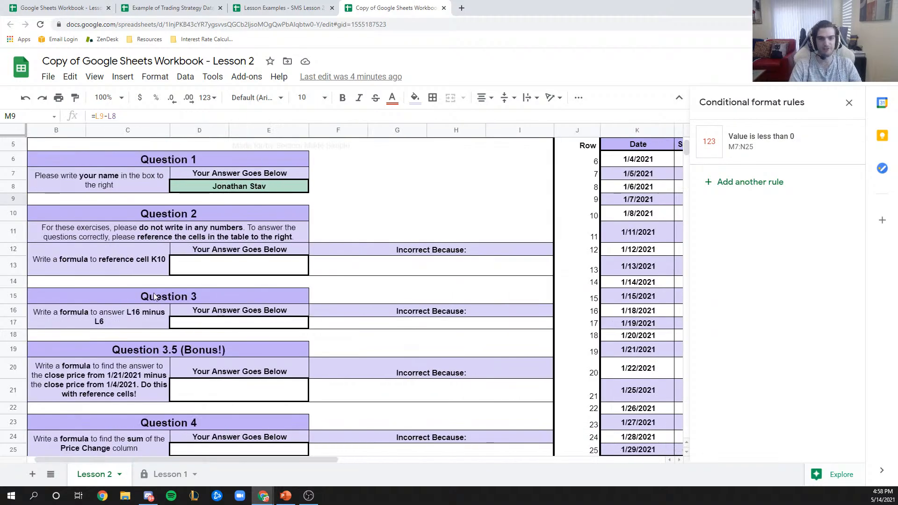
- Enter 'it doesn't matter what you type', then 'It will turn green' in D8:E8 to show the green fill
{"action": "left_click", "coordinate": [233, 187]}
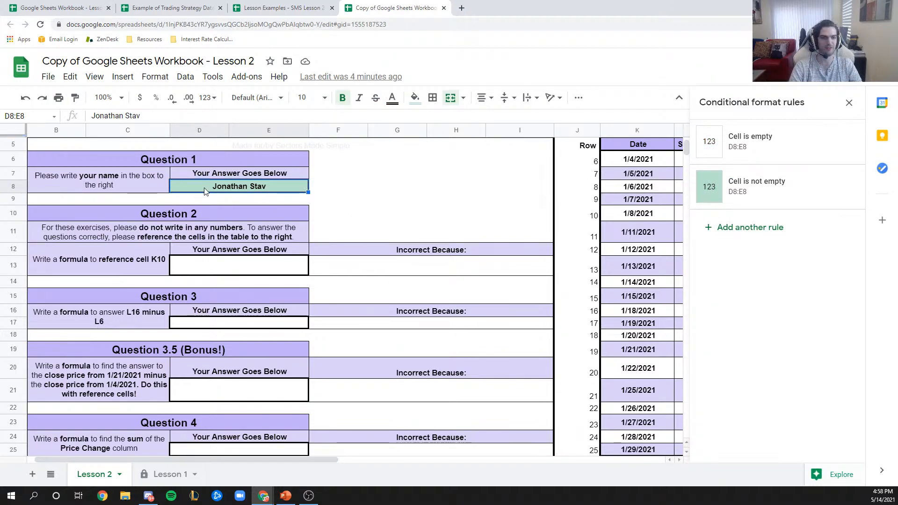
{"action": "key", "text": "Delete"}
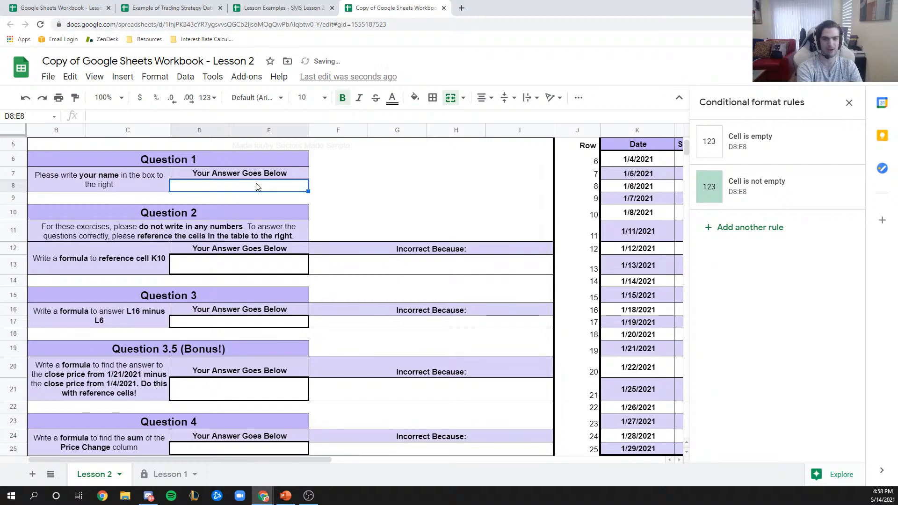
{"action": "type", "text": "i doesn't mat"}
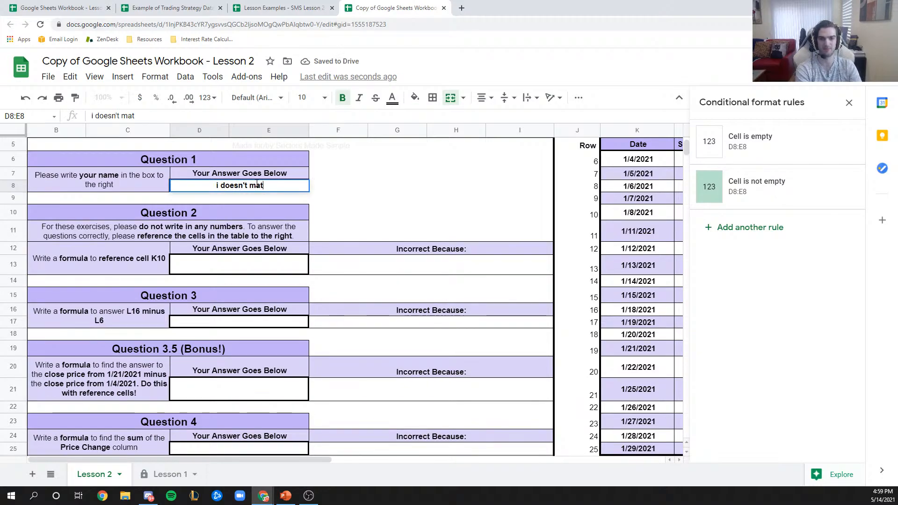
{"action": "key", "text": "ctrl+a"}
{"action": "type", "text": "it doesn't matt"}
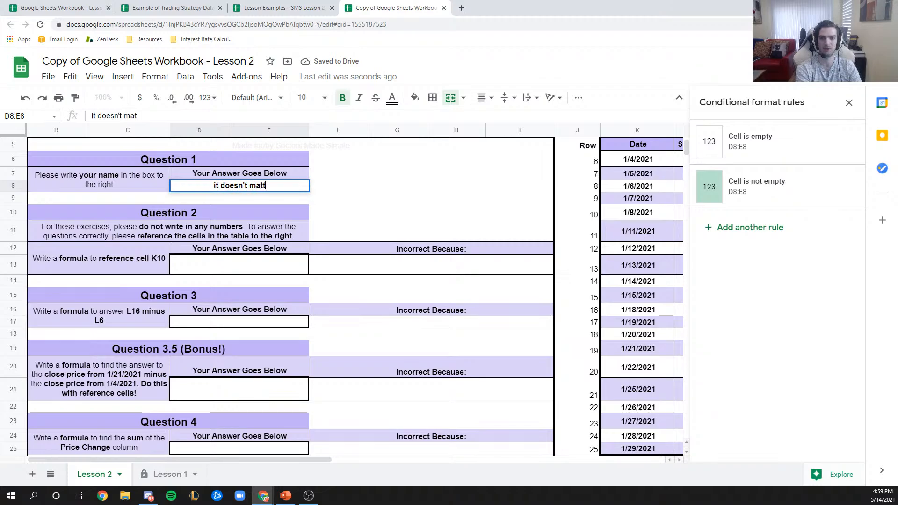
{"action": "type", "text": "er what you type"}
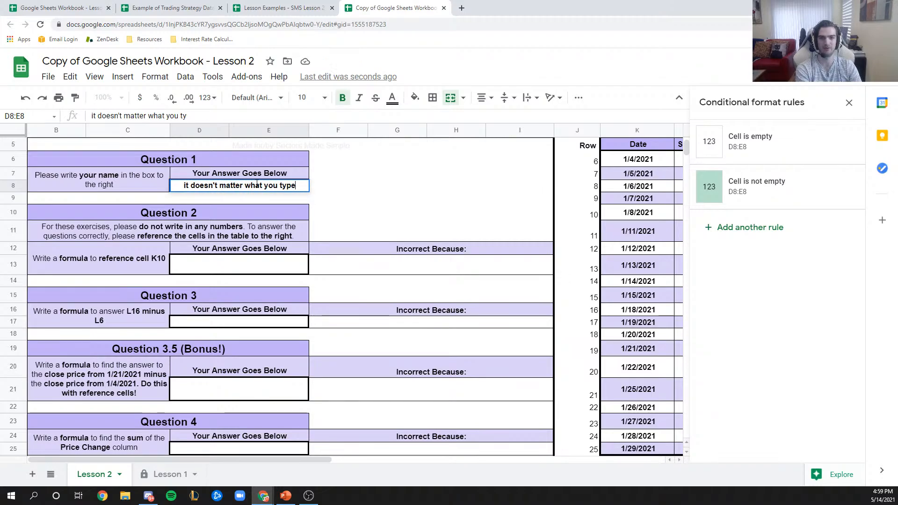
{"action": "key", "text": "Return"}
{"action": "left_click", "coordinate": [257, 186]}
{"action": "type", "text": "It"}
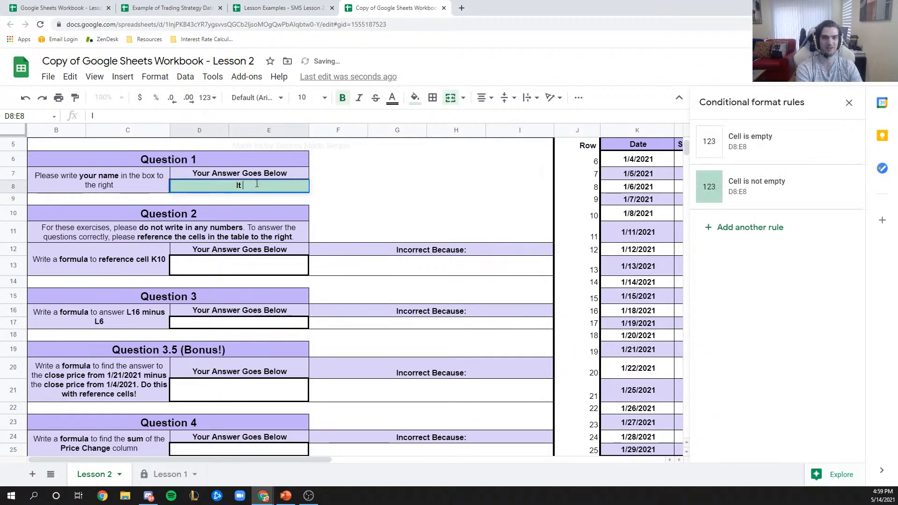
{"action": "type", "text": " will turn green"}
{"action": "key", "text": "Return"}
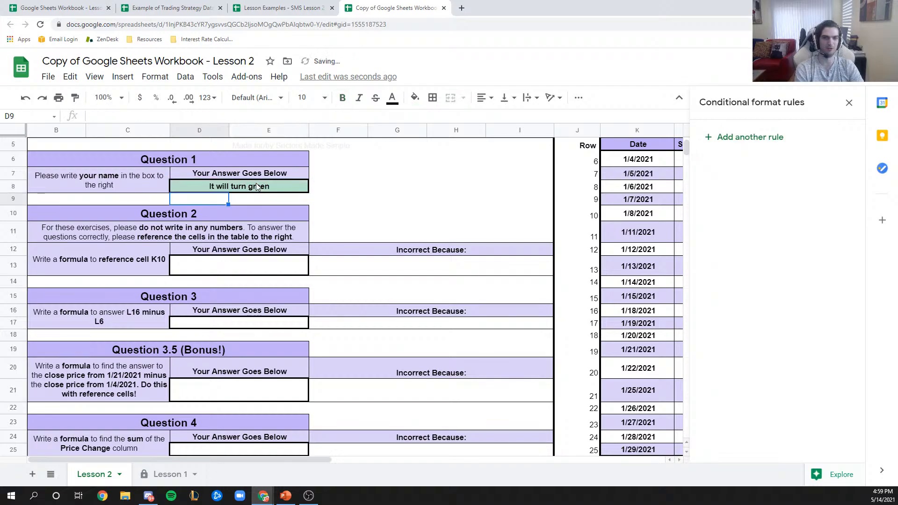
- Clear the name cell, then bring the Market Indicators spreadsheet into this window
{"action": "left_click", "coordinate": [269, 179]}
{"action": "left_click", "coordinate": [273, 187]}
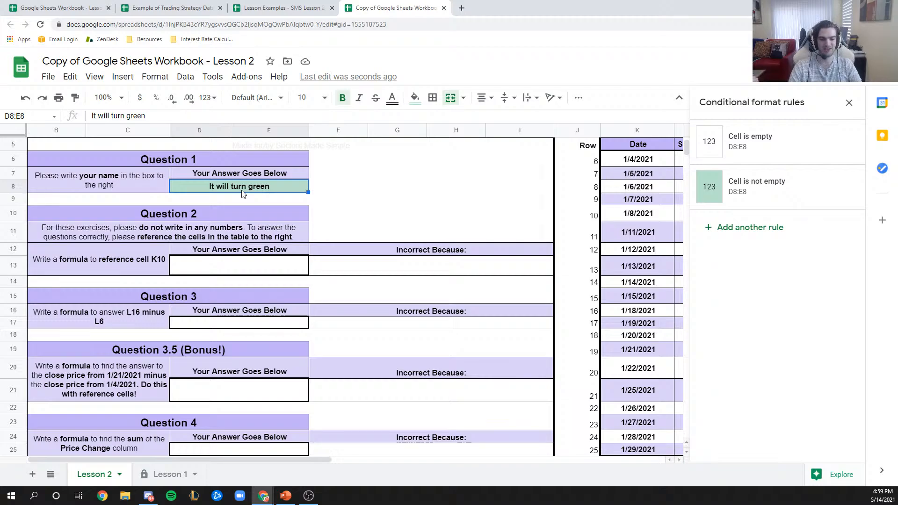
{"action": "key", "text": "Delete"}
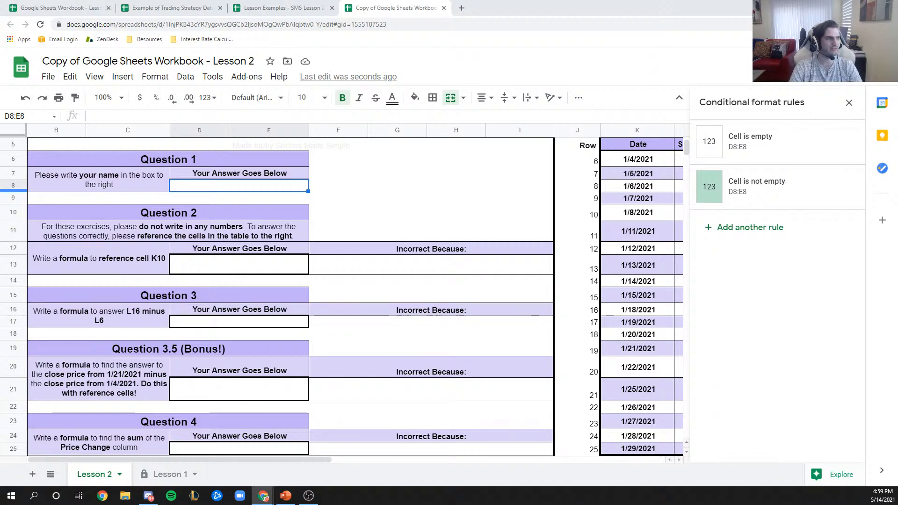
{"action": "left_click_drag", "start_coordinate": [0, 141], "coordinate": [348, 9]}
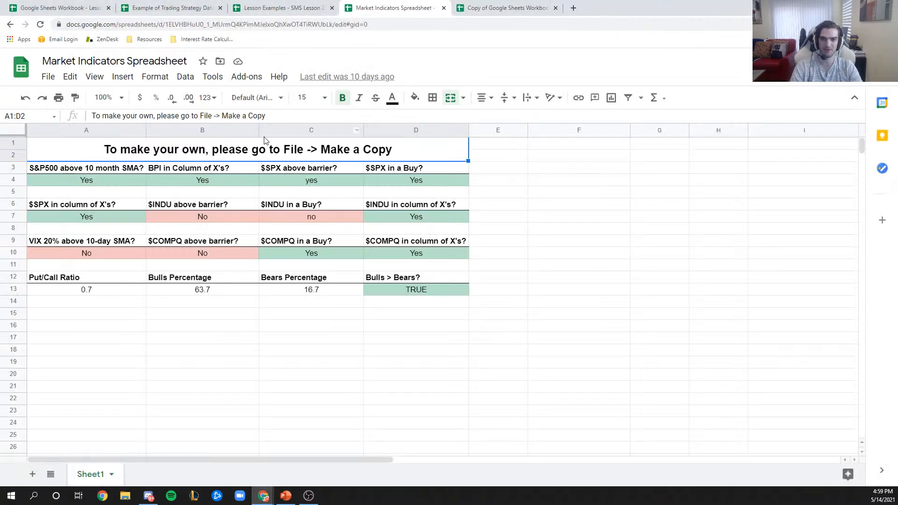
- Change A4 from Yes to no to show it turn red, then undo
{"action": "left_click", "coordinate": [75, 185]}
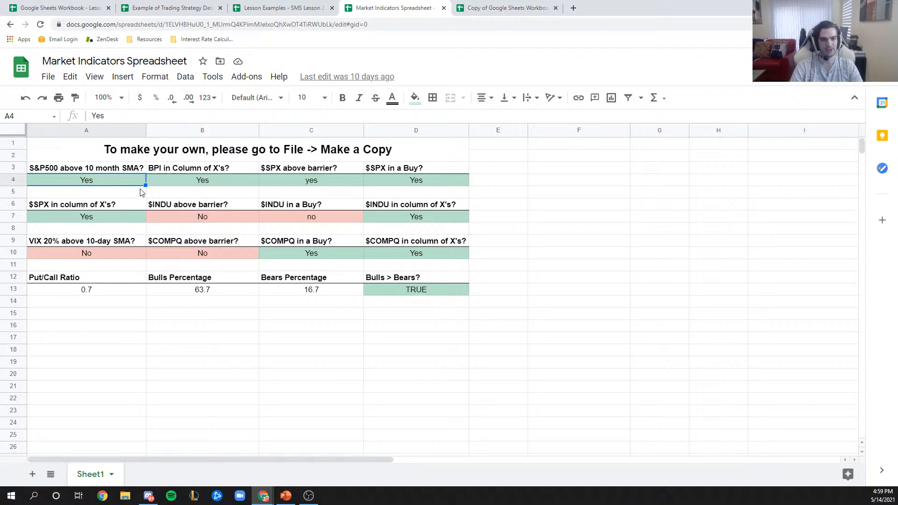
{"action": "type", "text": "no"}
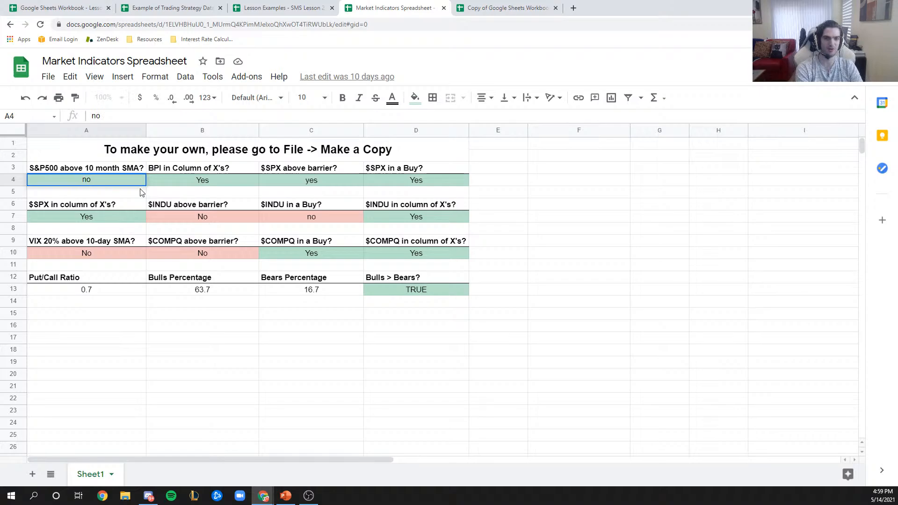
{"action": "key", "text": "Return"}
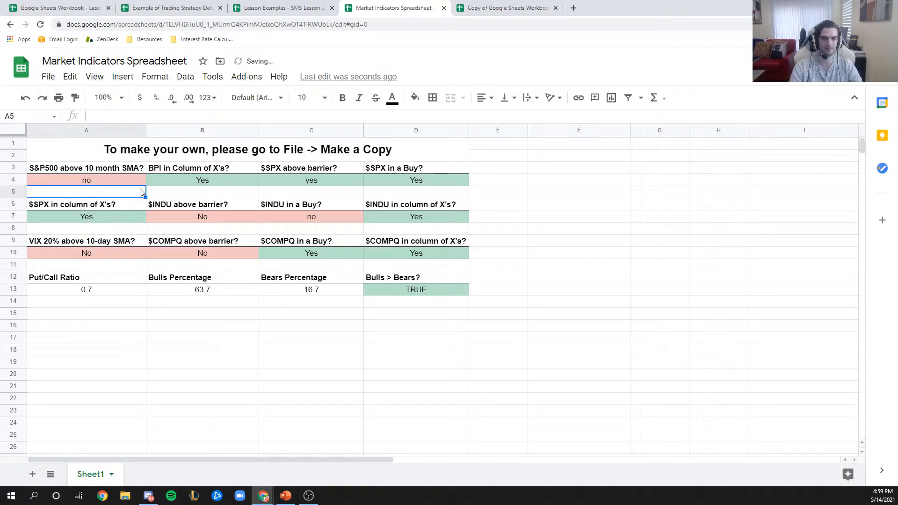
{"action": "key", "text": "ctrl+z"}
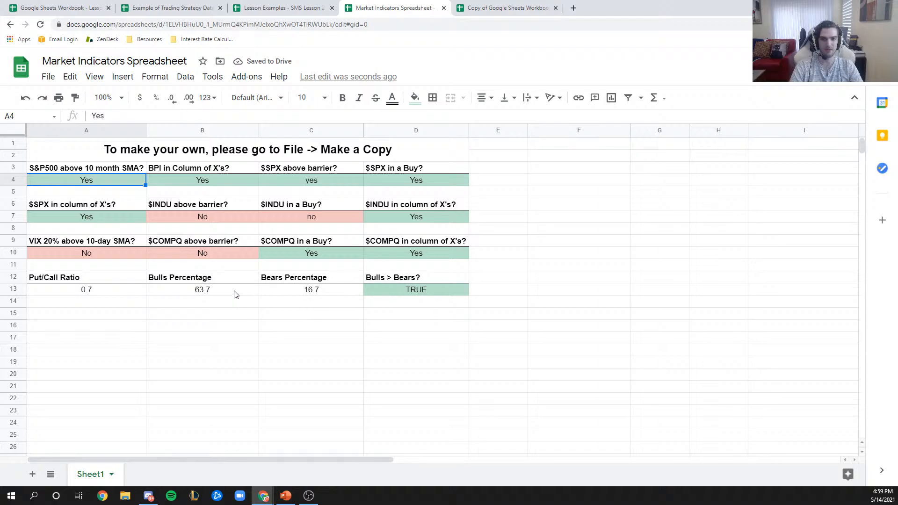
- Set C13 to 70 to flip the D13 Bulls > Bears result, undo it, and close the sheet
{"action": "left_click", "coordinate": [291, 294]}
{"action": "left_click", "coordinate": [213, 293]}
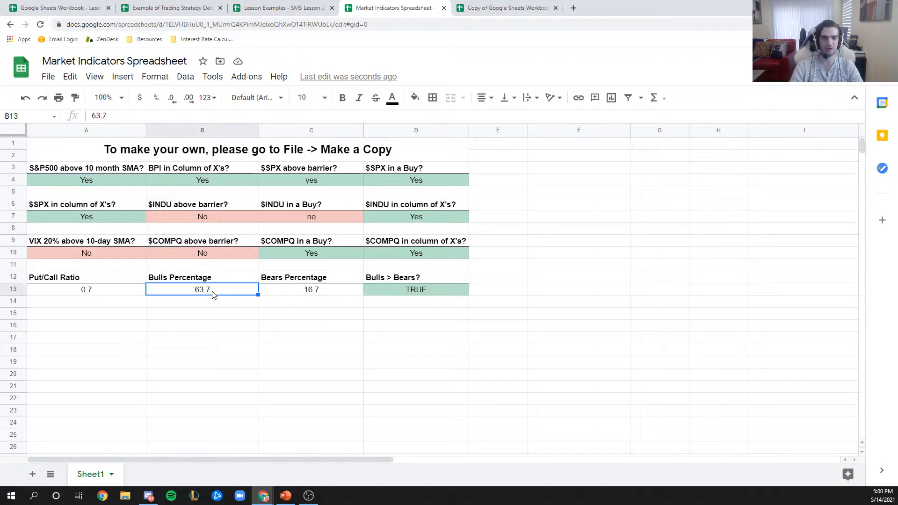
{"action": "left_click", "coordinate": [281, 294]}
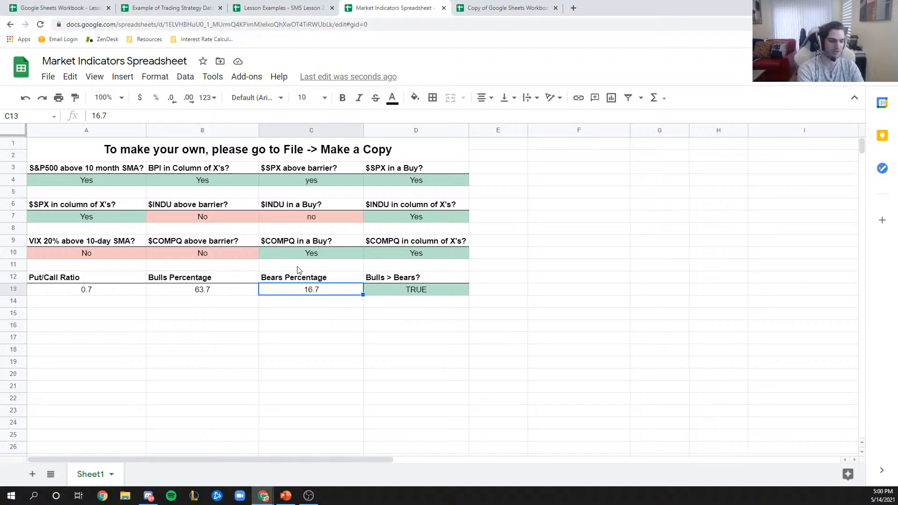
{"action": "type", "text": "70"}
{"action": "key", "text": "Return"}
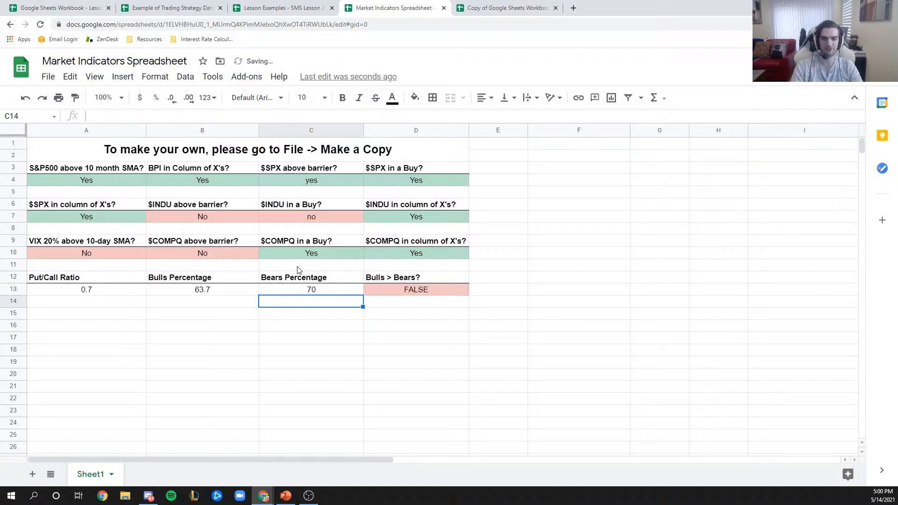
{"action": "left_click", "coordinate": [393, 291]}
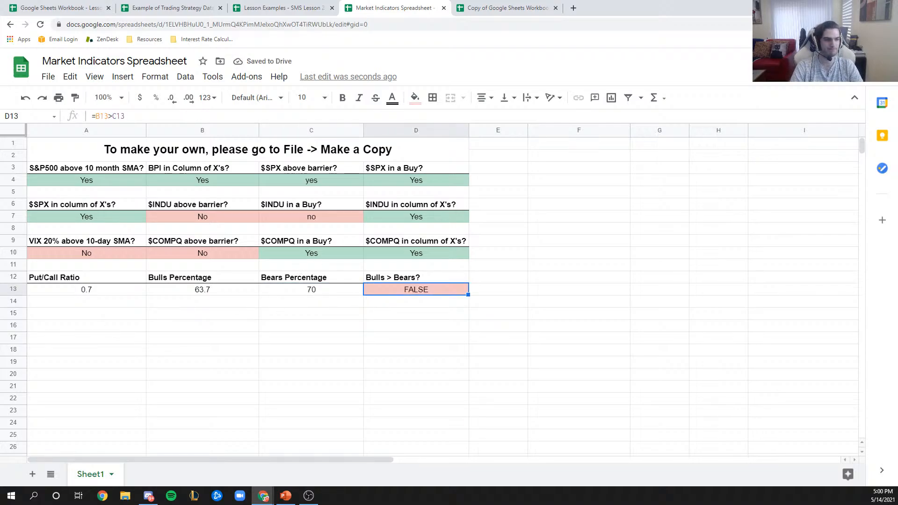
{"action": "key", "text": "ctrl+z"}
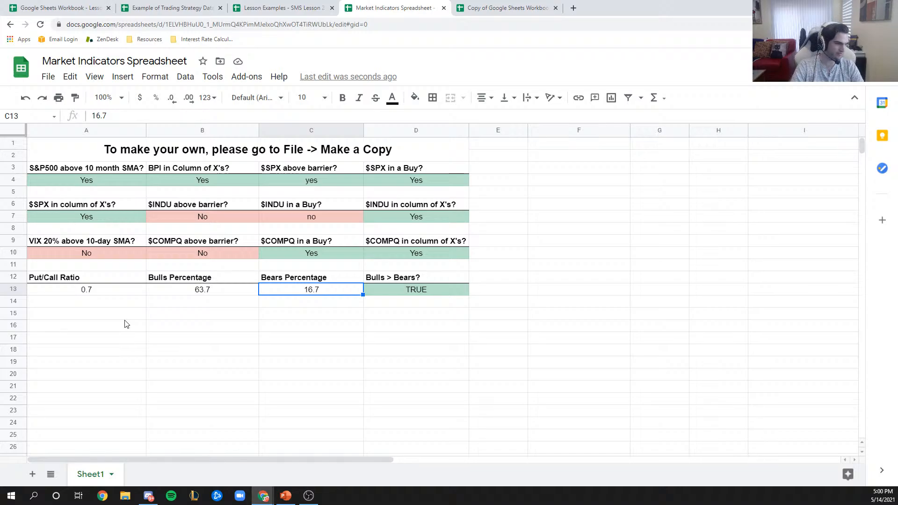
{"action": "key", "text": "ctrl+w"}
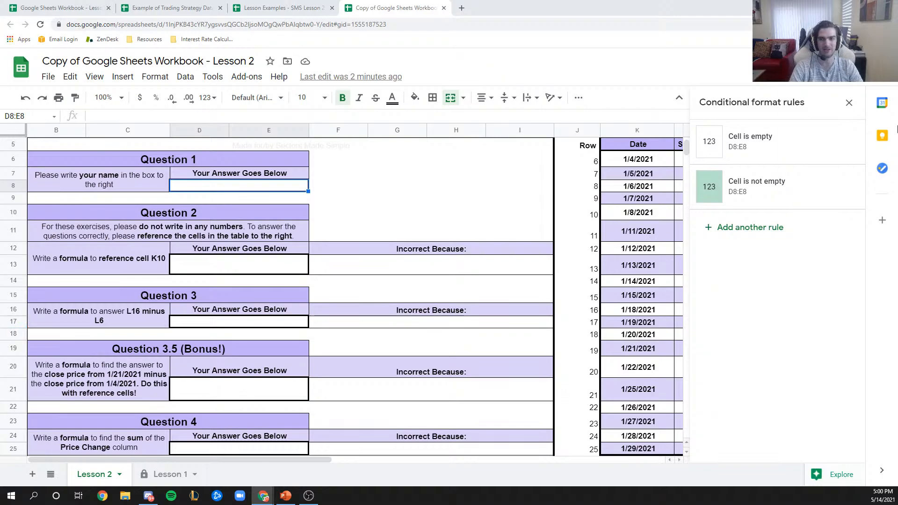
- Close the conditional format rules and inspect the price-change formula in M7 and percent formula in N7
{"action": "left_click", "coordinate": [849, 102]}
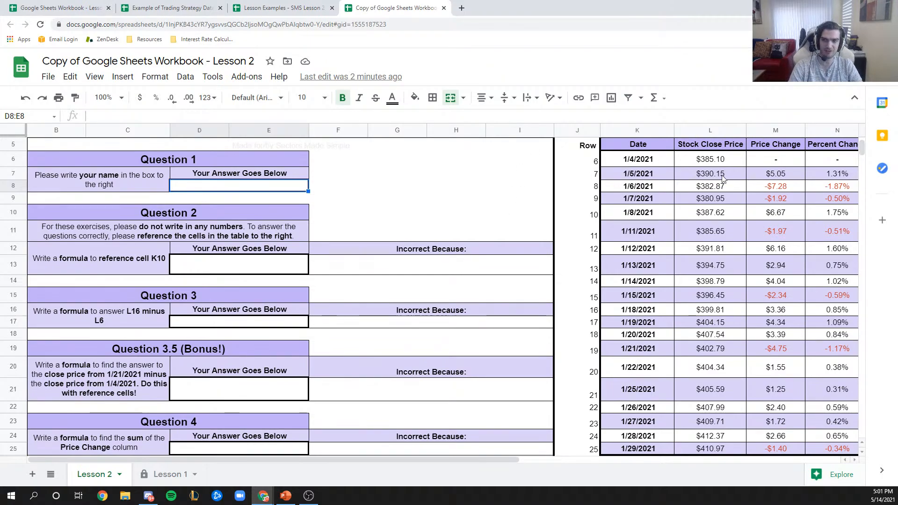
{"action": "left_click", "coordinate": [754, 178]}
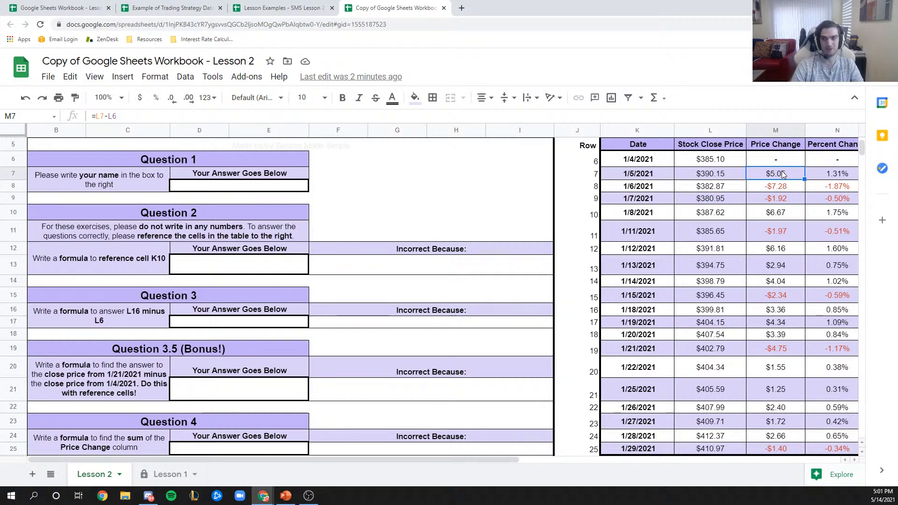
{"action": "left_click_drag", "start_coordinate": [780, 176], "coordinate": [781, 473]}
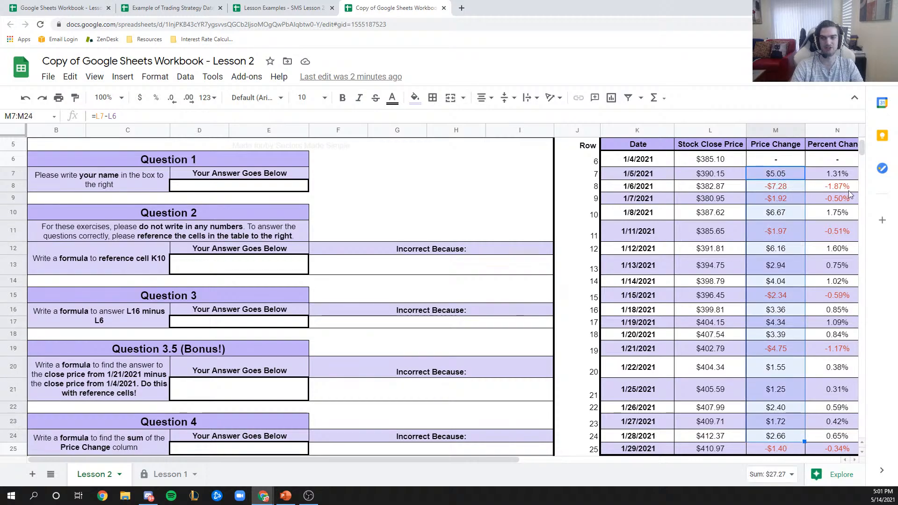
{"action": "left_click", "coordinate": [834, 174]}
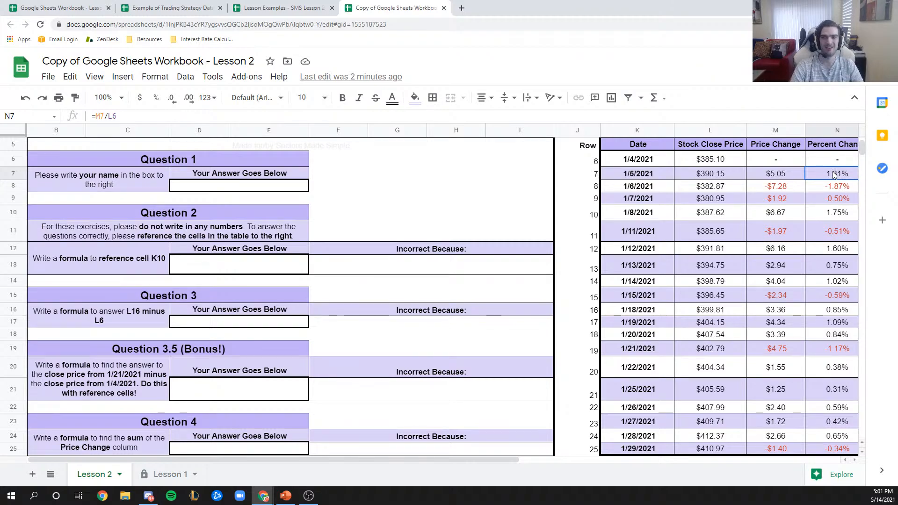
- Check the 1/4/2021 date and first close price, then review M7:M25 and N7:N25 through N21
{"action": "left_click", "coordinate": [655, 164]}
{"action": "left_click", "coordinate": [696, 160]}
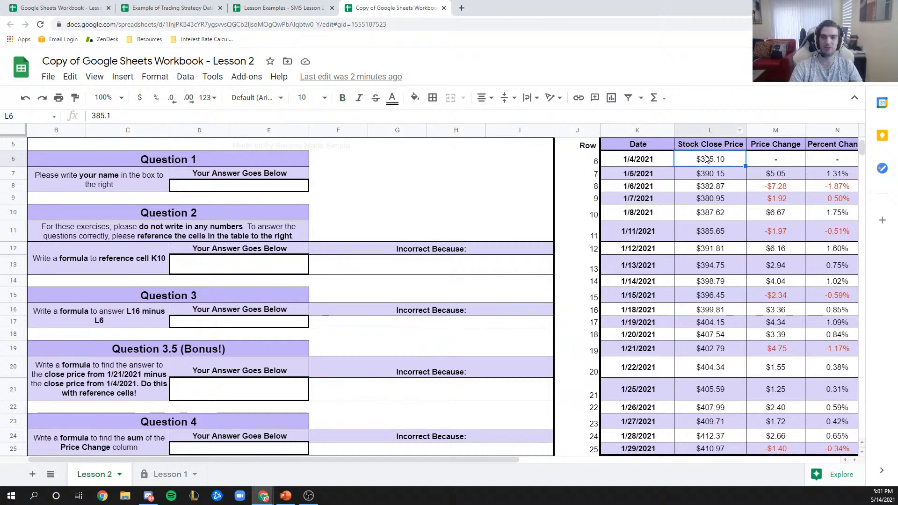
{"action": "left_click_drag", "start_coordinate": [776, 176], "coordinate": [776, 449]}
{"action": "left_click_drag", "start_coordinate": [844, 175], "coordinate": [837, 449]}
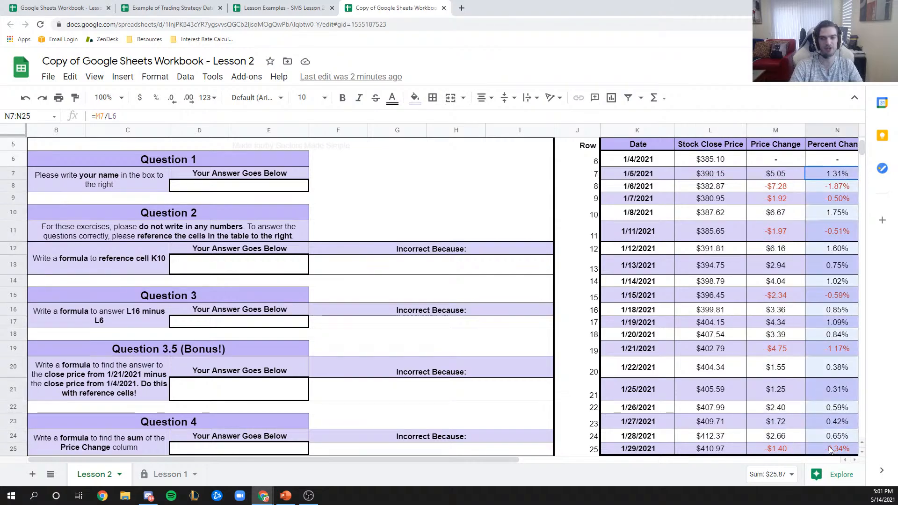
{"action": "left_click", "coordinate": [820, 393]}
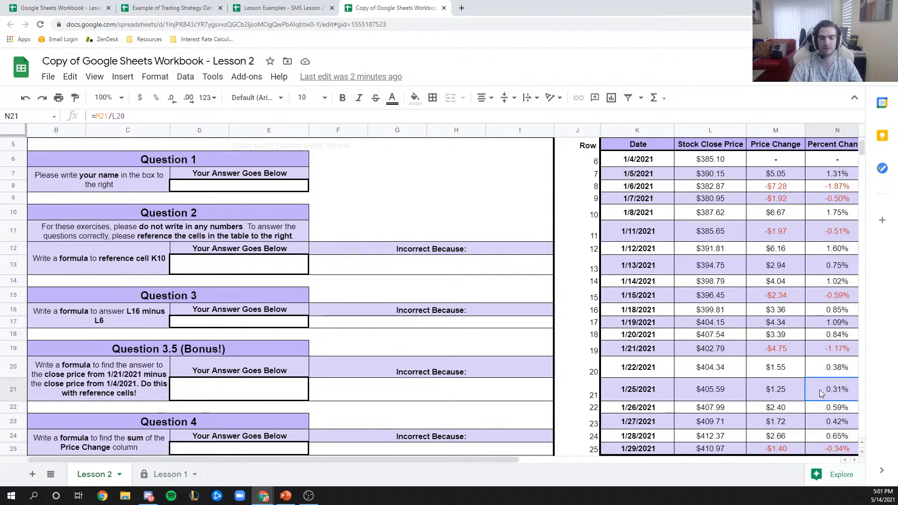